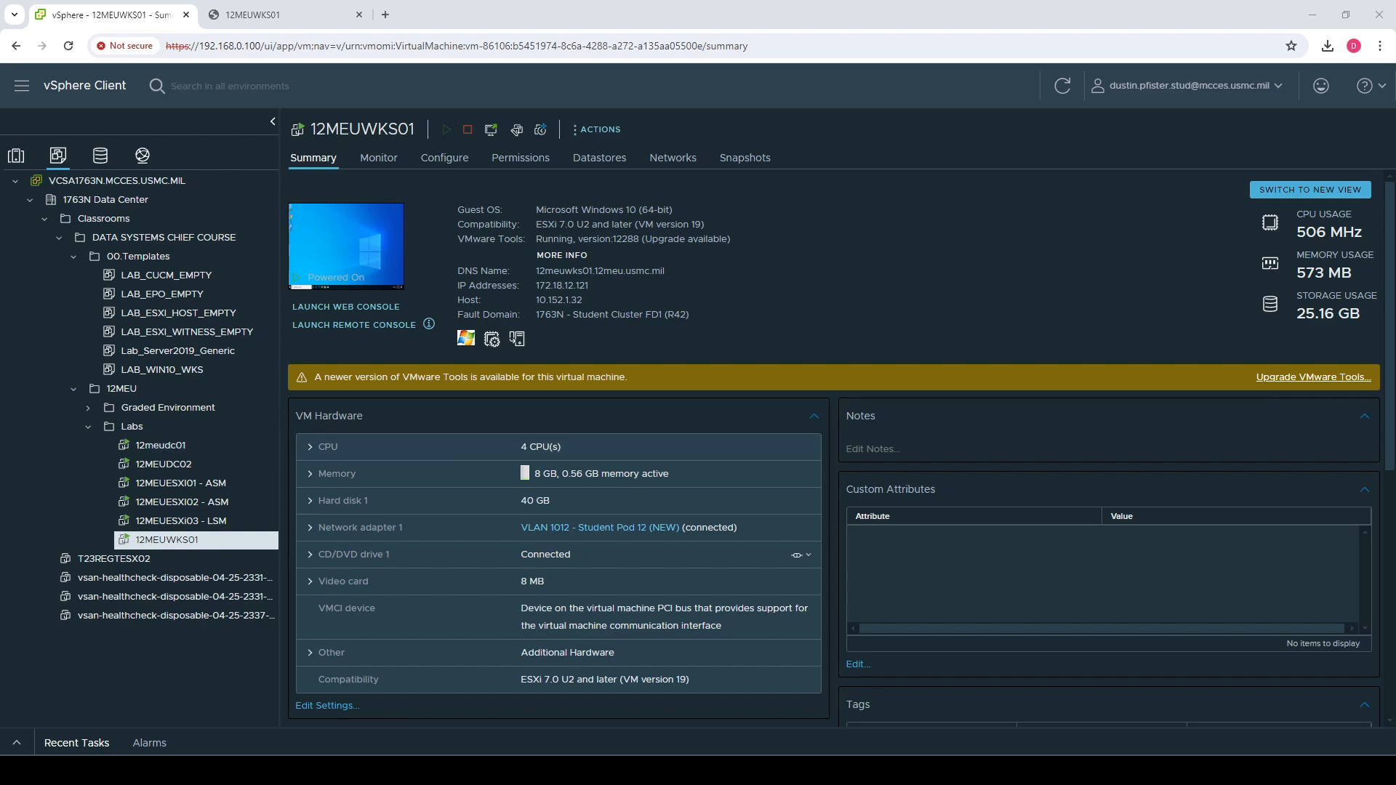
pyautogui.click(284, 15)
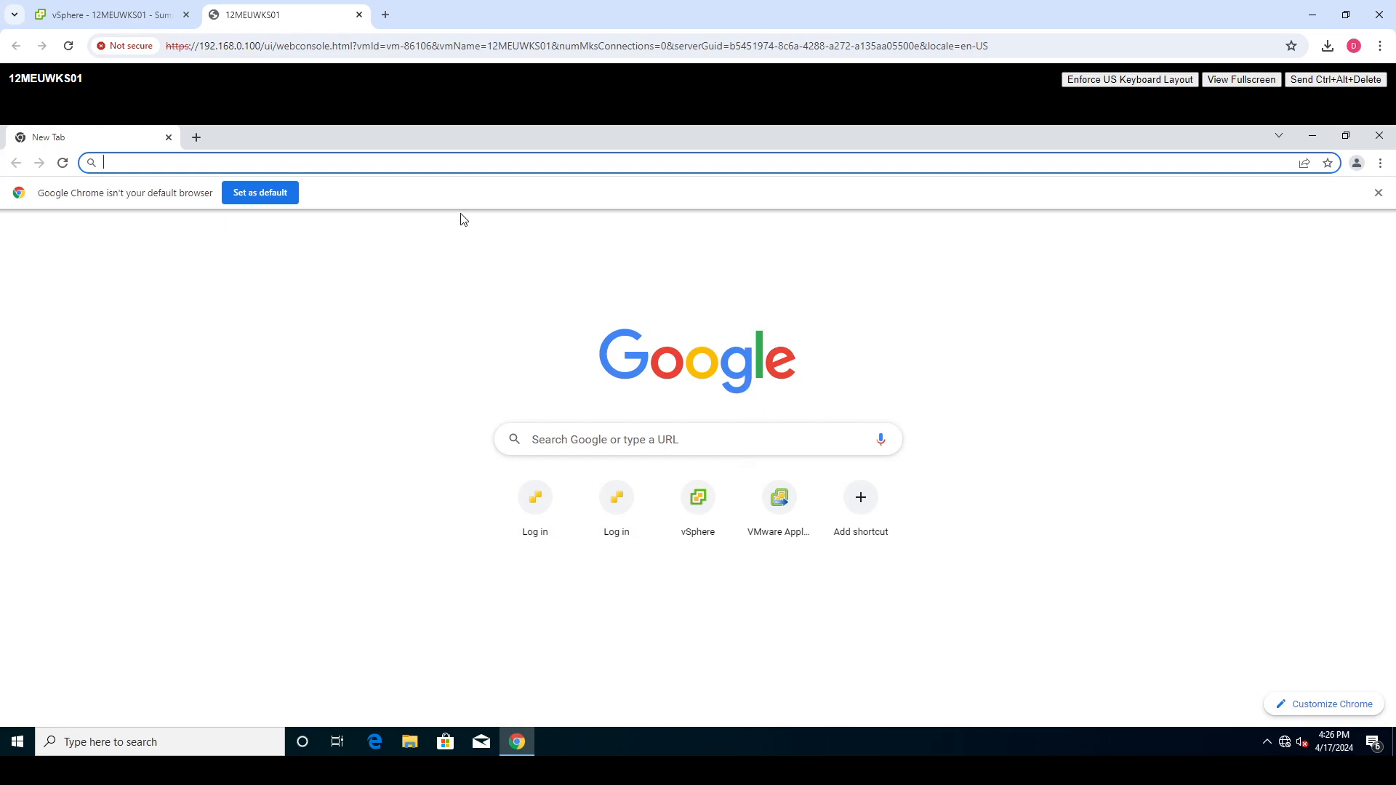
pyautogui.write('https')
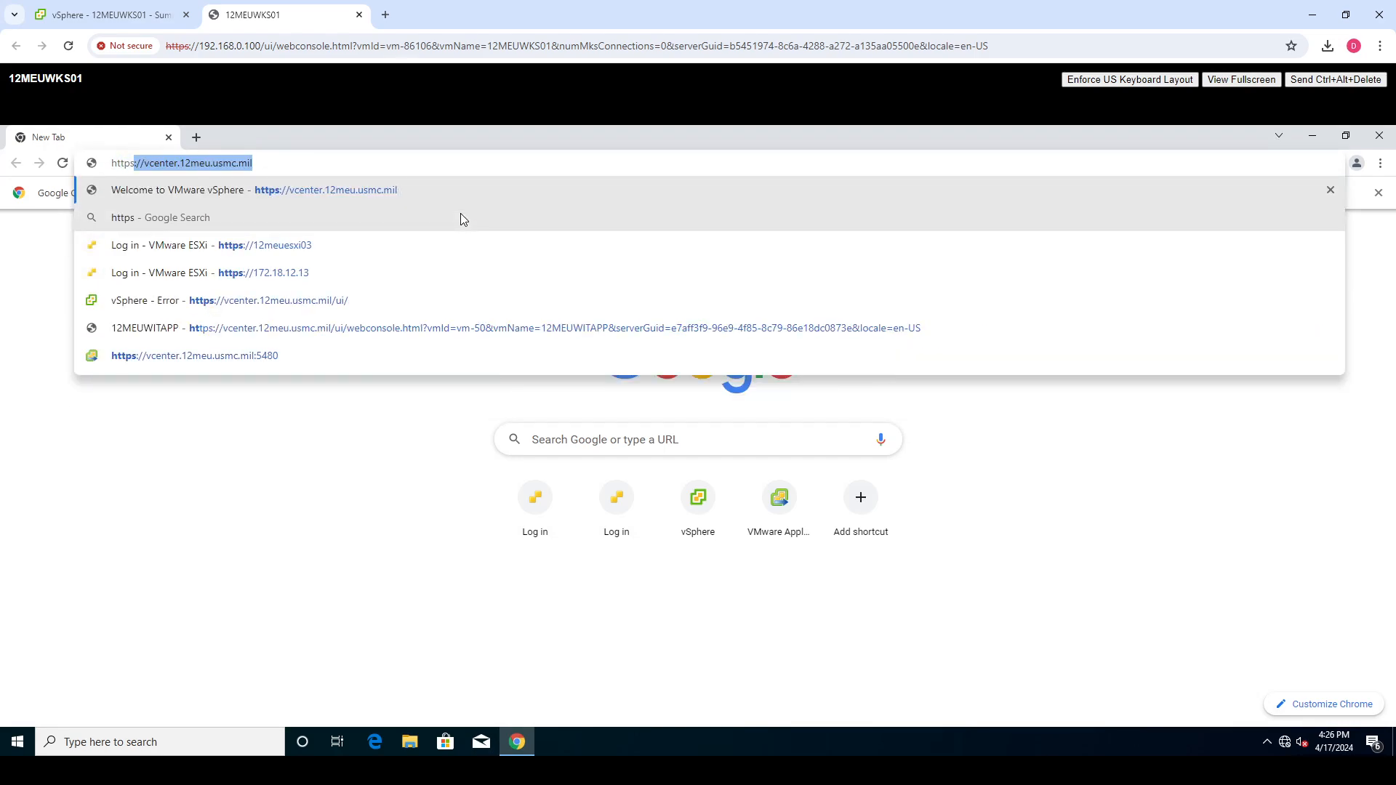
pyautogui.write('://12')
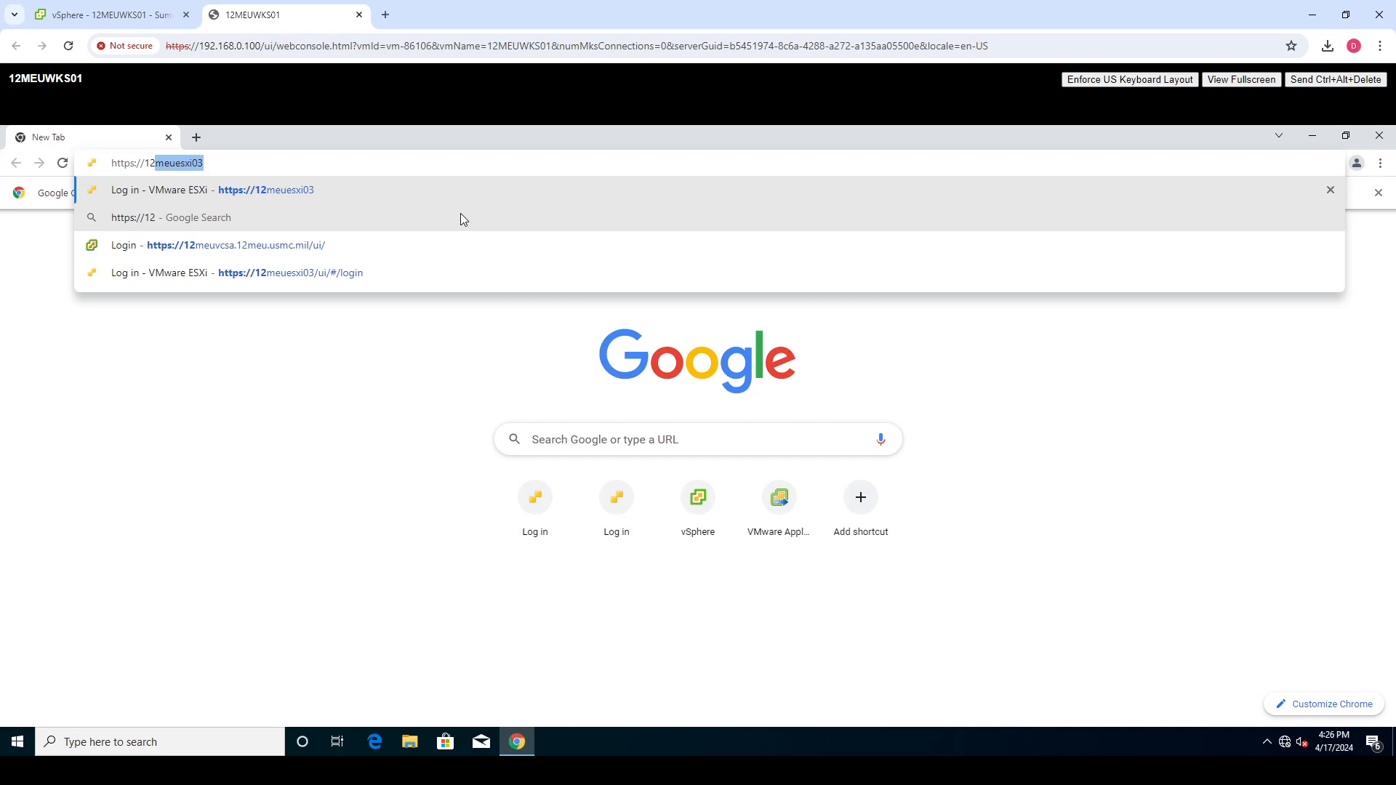
pyautogui.write('me')
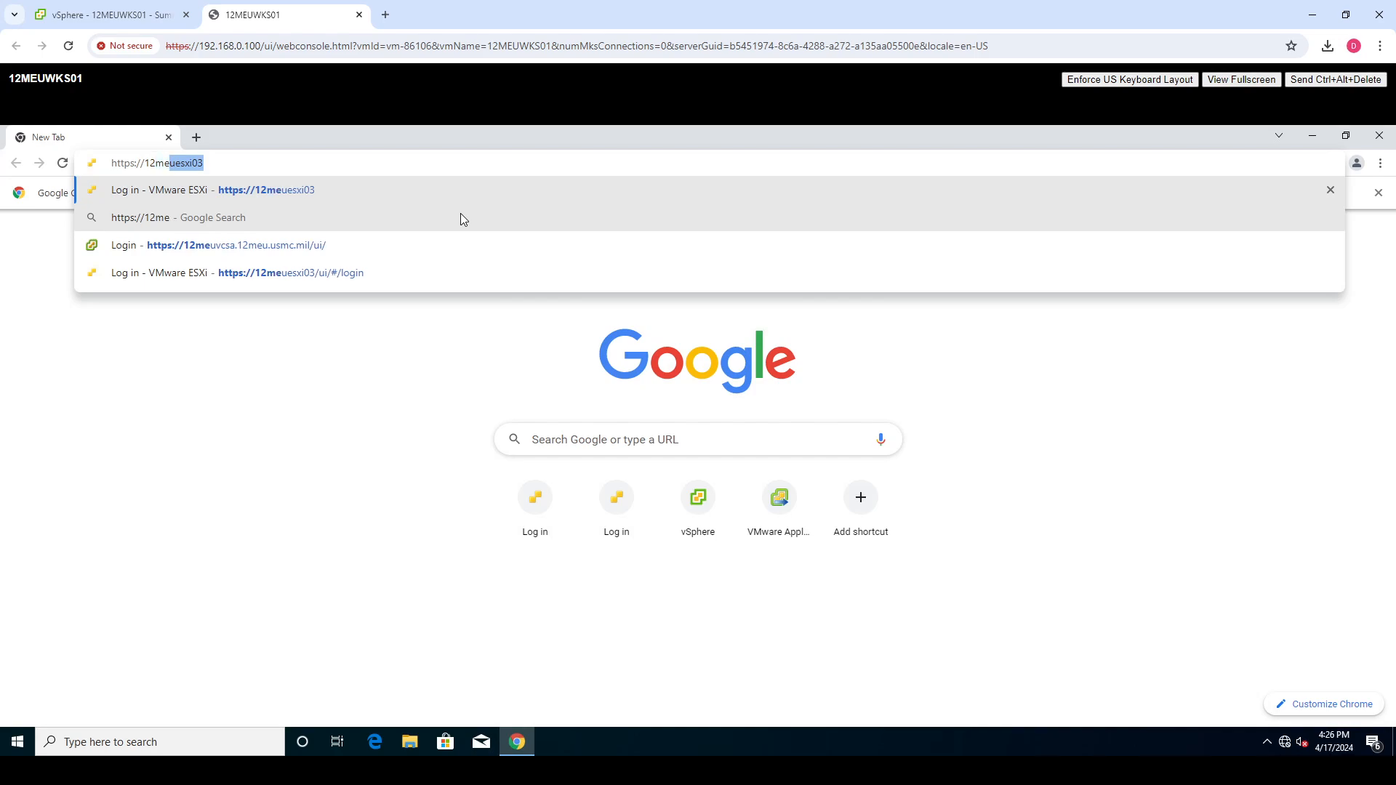
pyautogui.write('uesxi01')
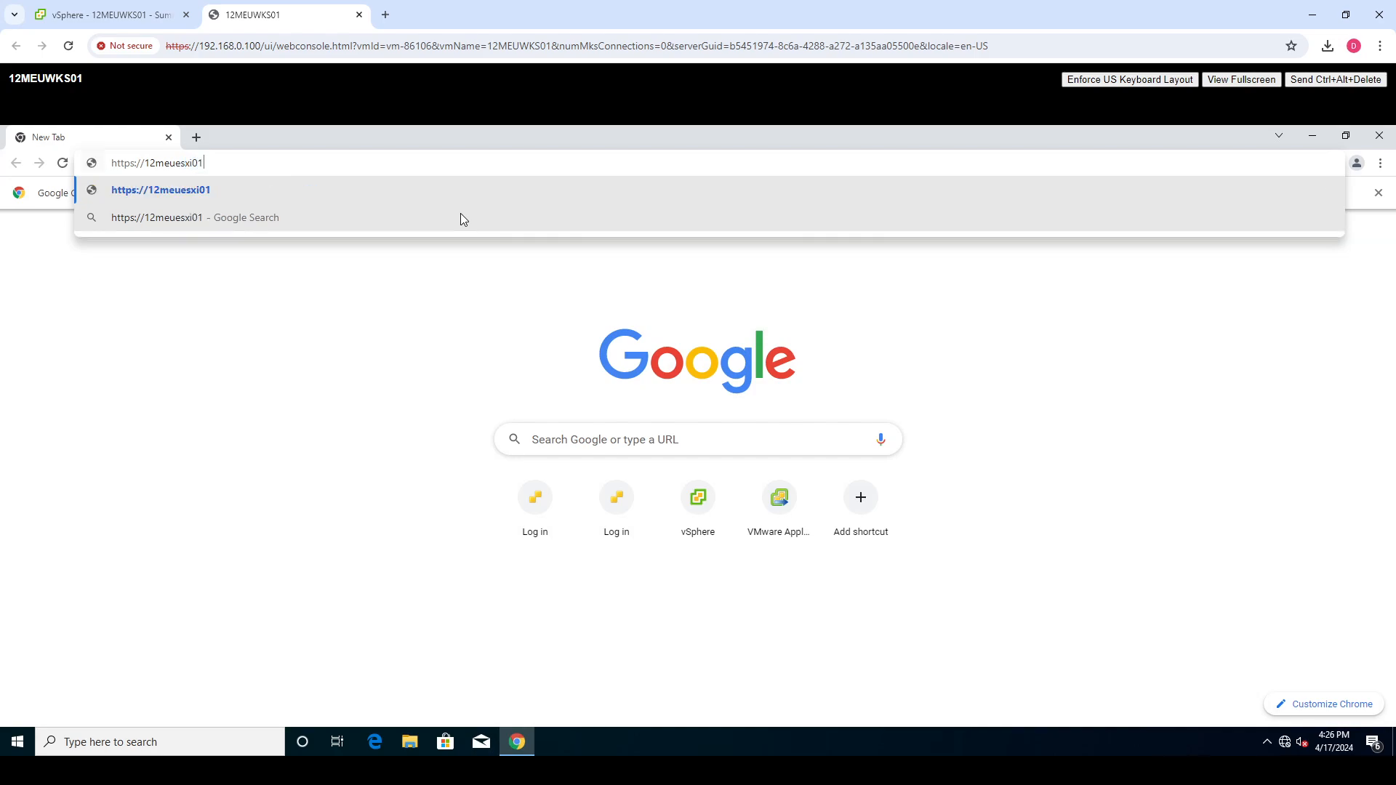
pyautogui.press('Return')
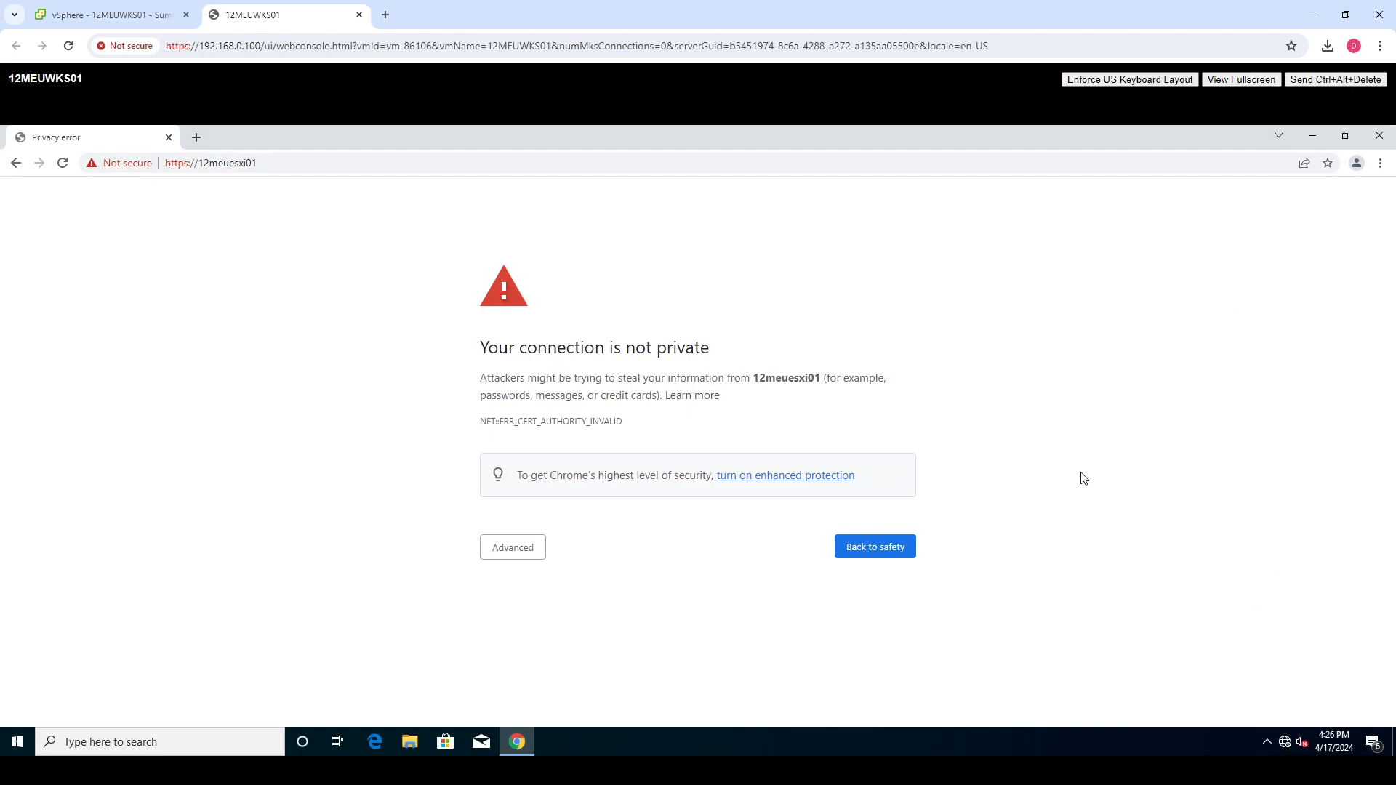
pyautogui.click(515, 550)
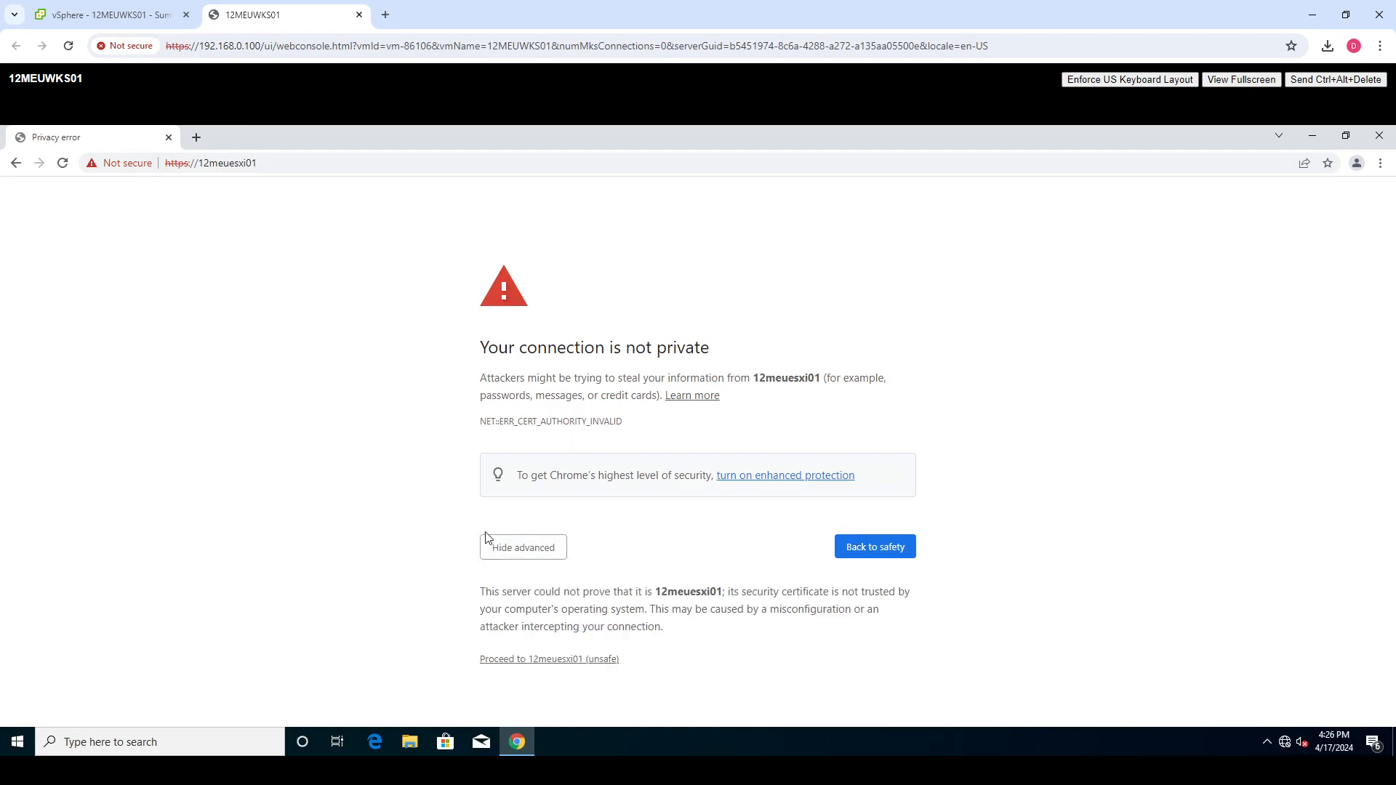
pyautogui.click(534, 659)
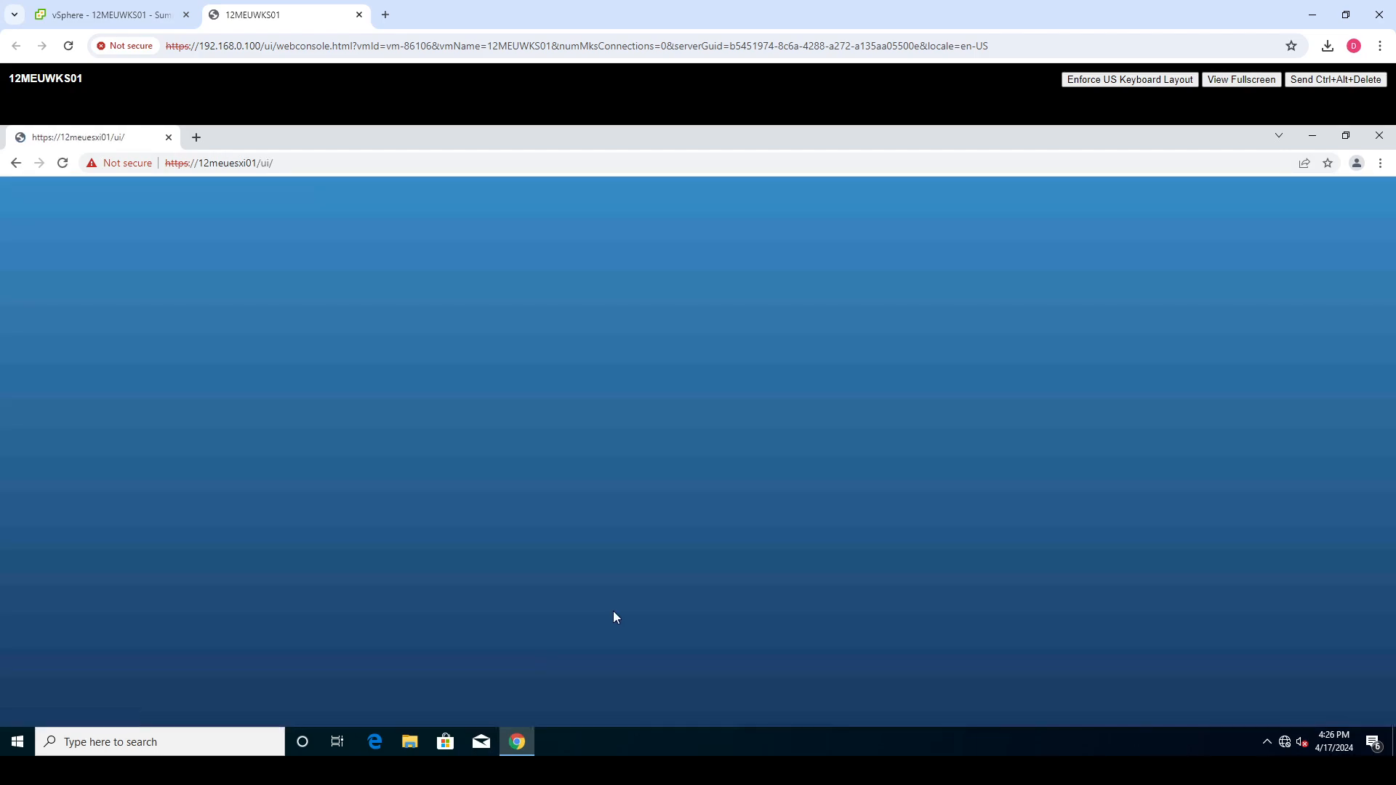
# Log in to the ESXi host as root with the account password.
pyautogui.click(159, 424)
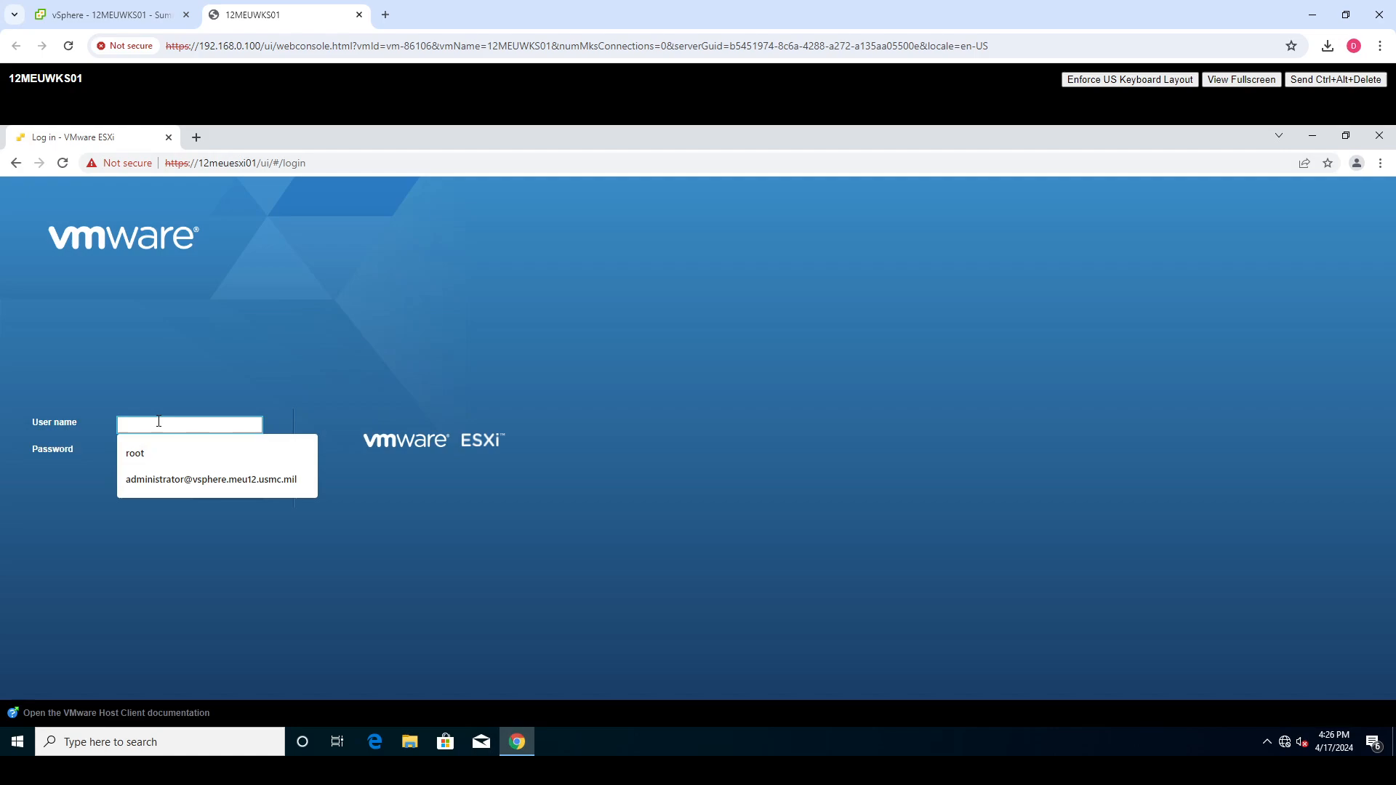
pyautogui.write('root')
pyautogui.press('Tab')
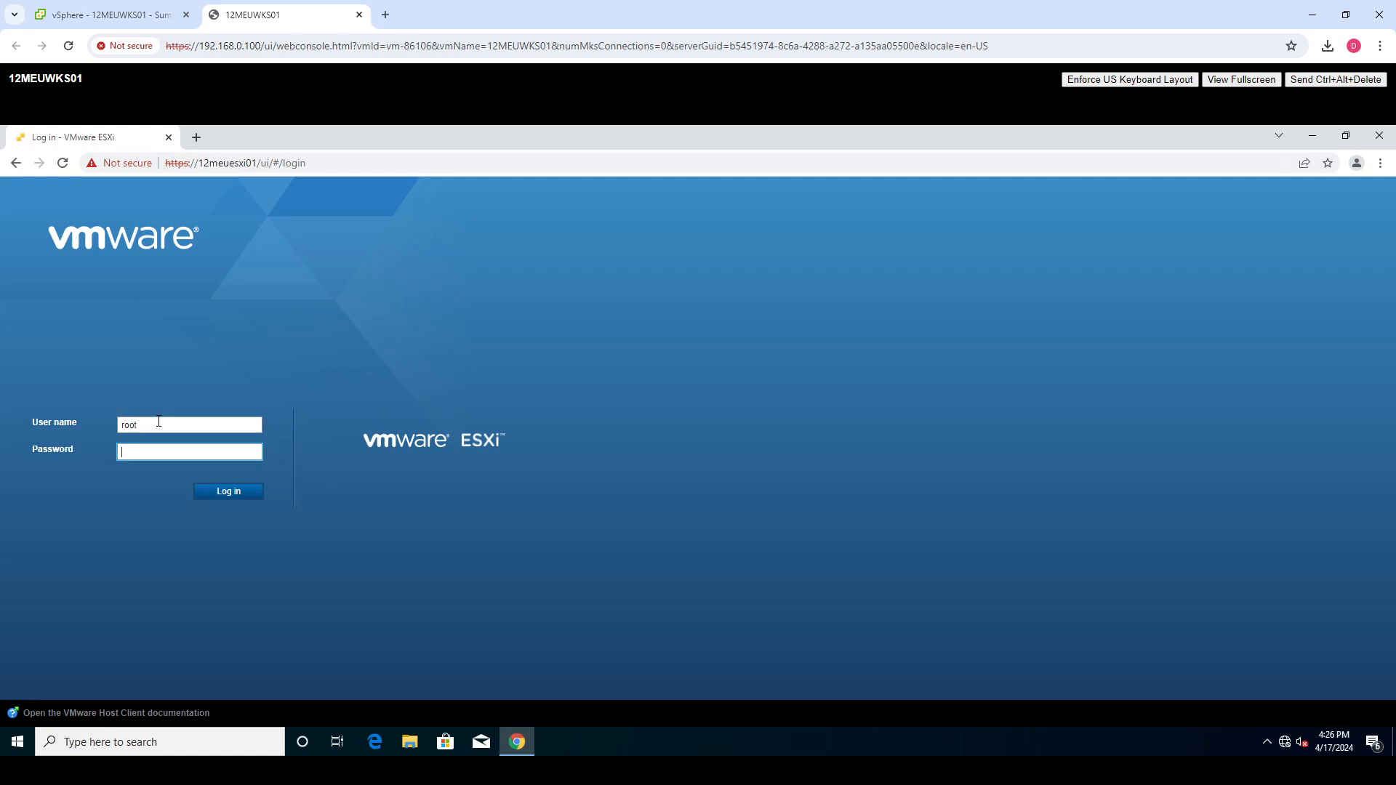
pyautogui.write('•••••••••••••••')
pyautogui.click(235, 499)
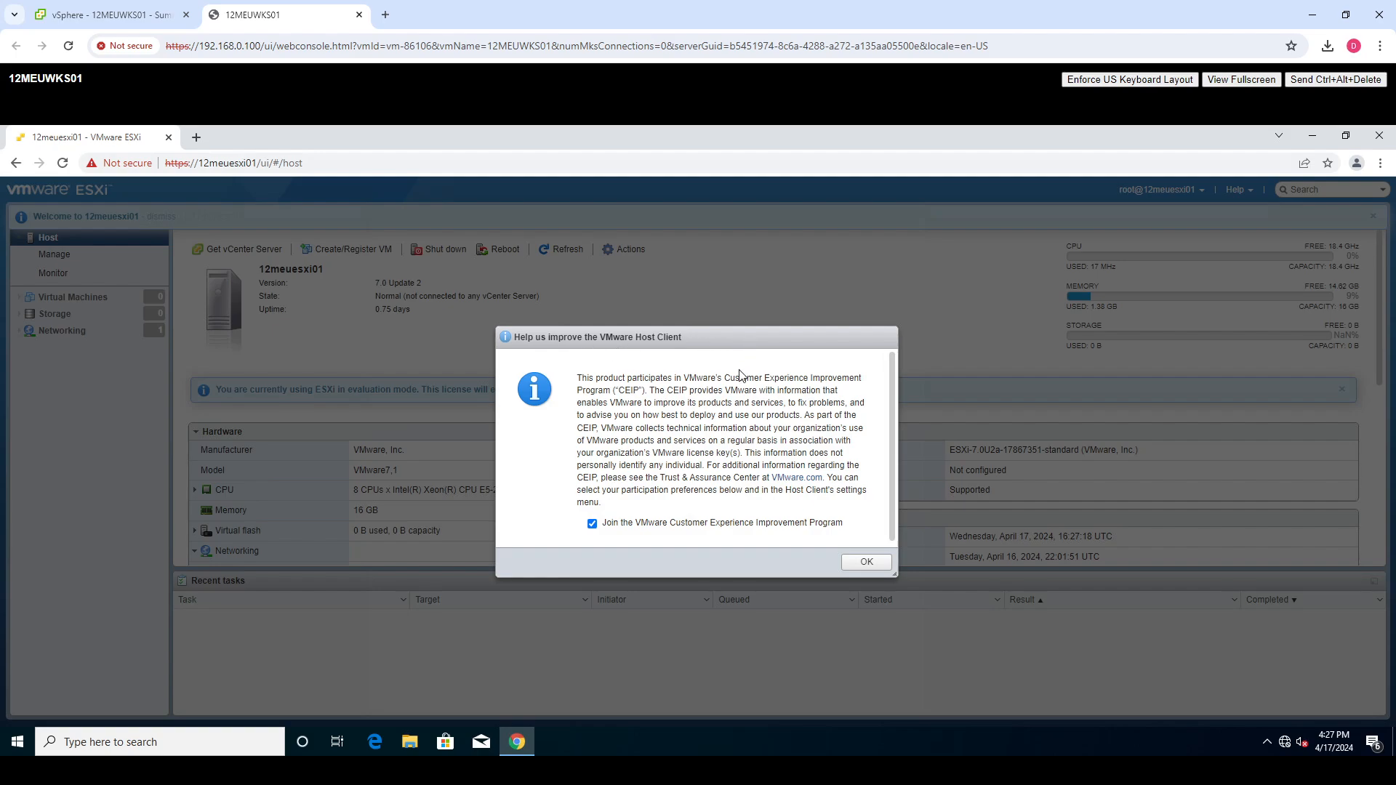
# Opt out of the VMware Customer Experience Improvement Program and open the host's list of VMkernel NICs.
pyautogui.click(592, 524)
pyautogui.click(866, 563)
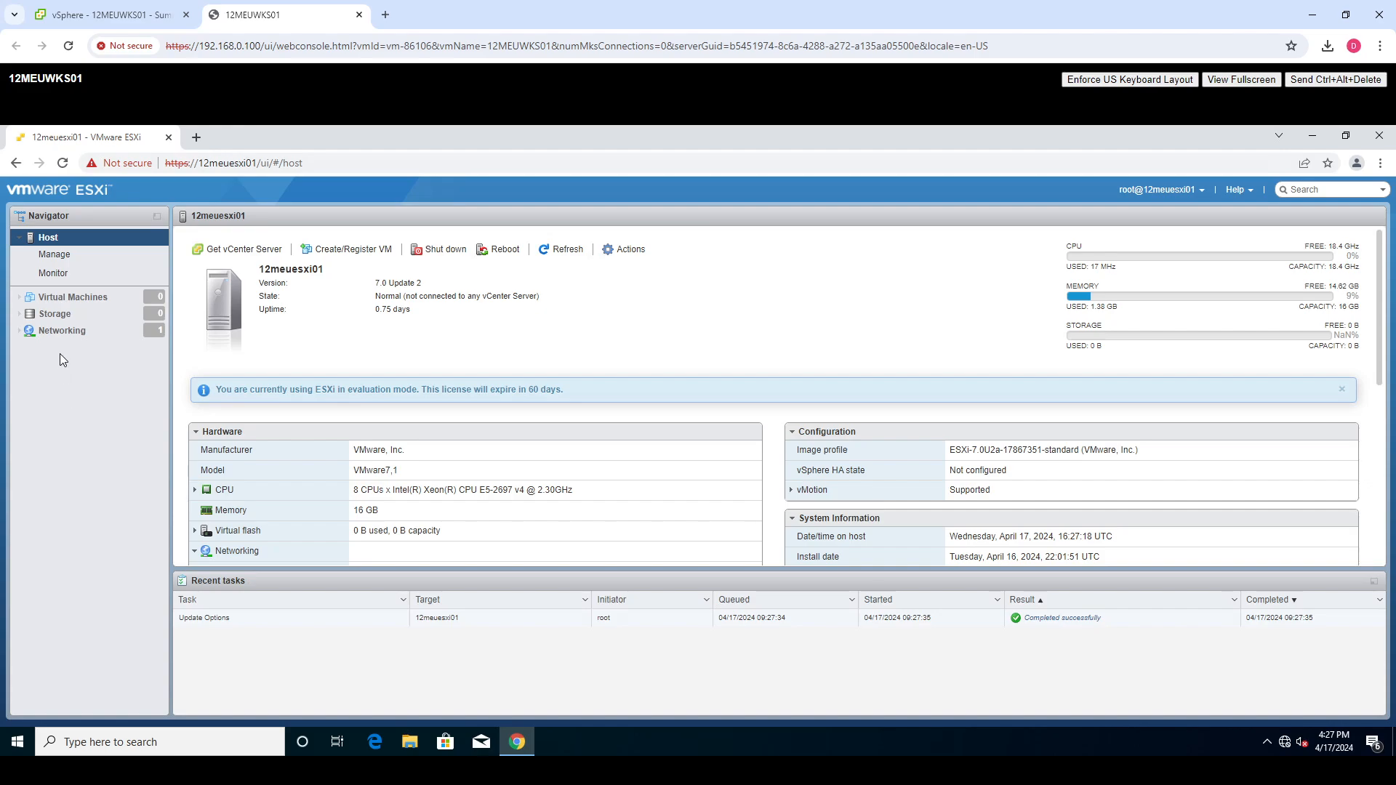
pyautogui.click(61, 331)
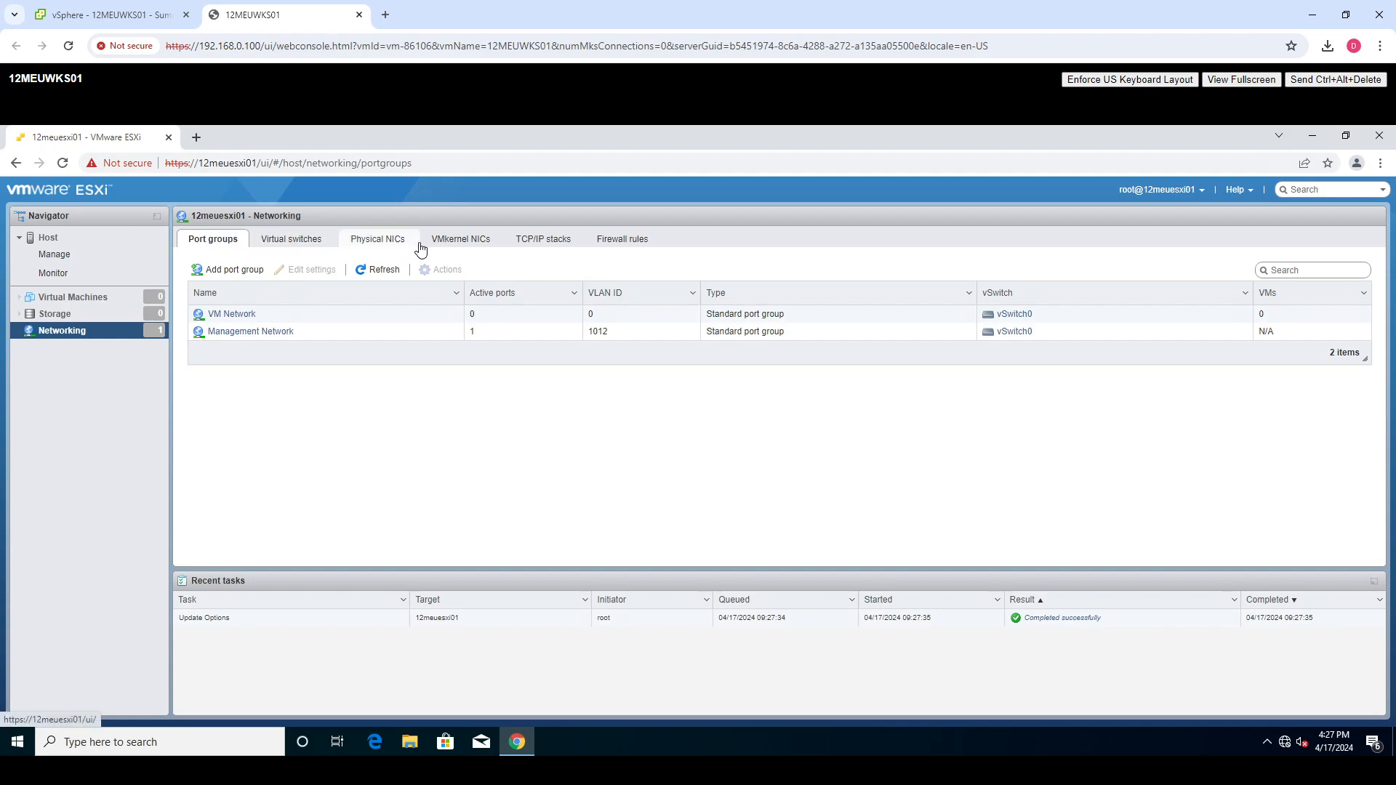
pyautogui.click(457, 245)
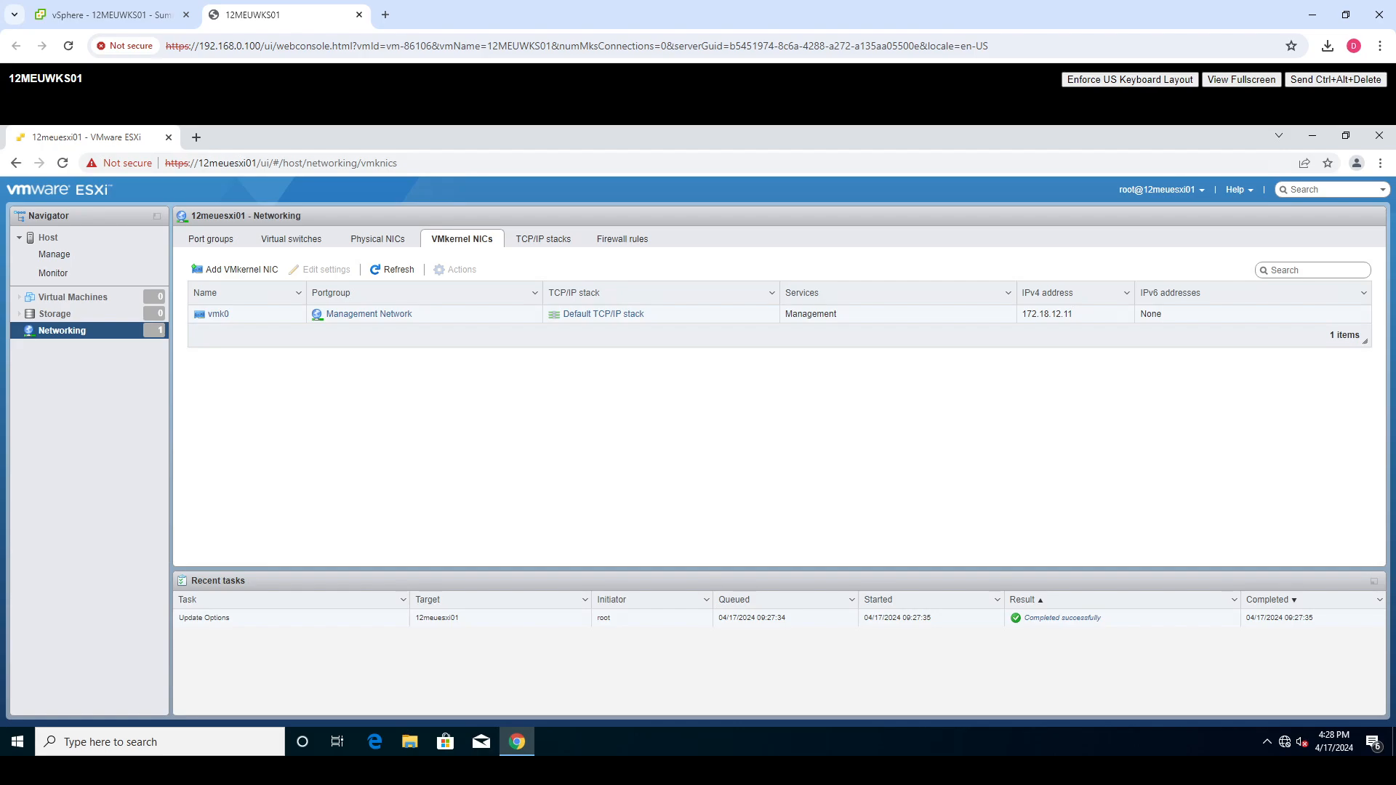
# Start a new VMkernel NIC with a new port group named vMotion and VLAN ID 1125.
pyautogui.click(240, 275)
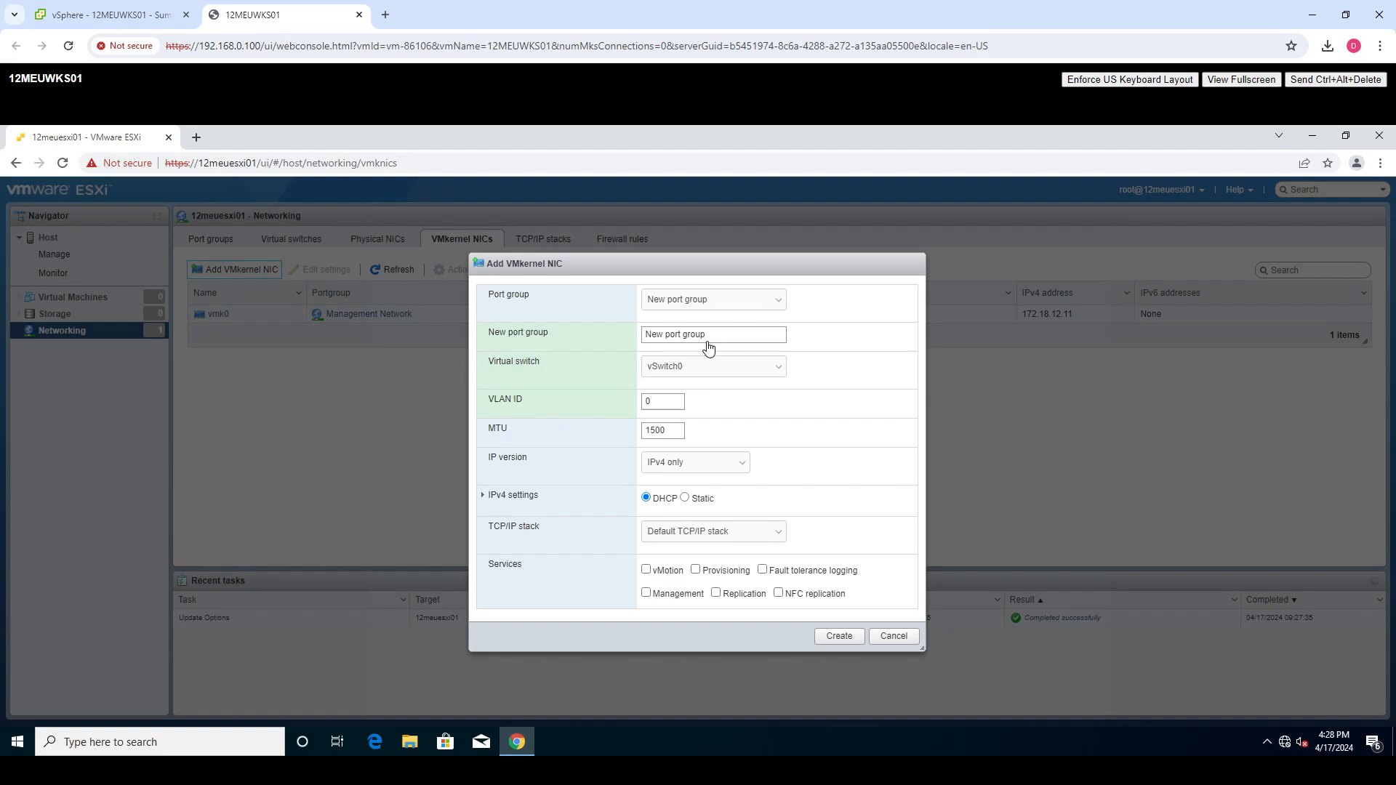
pyautogui.click(715, 335)
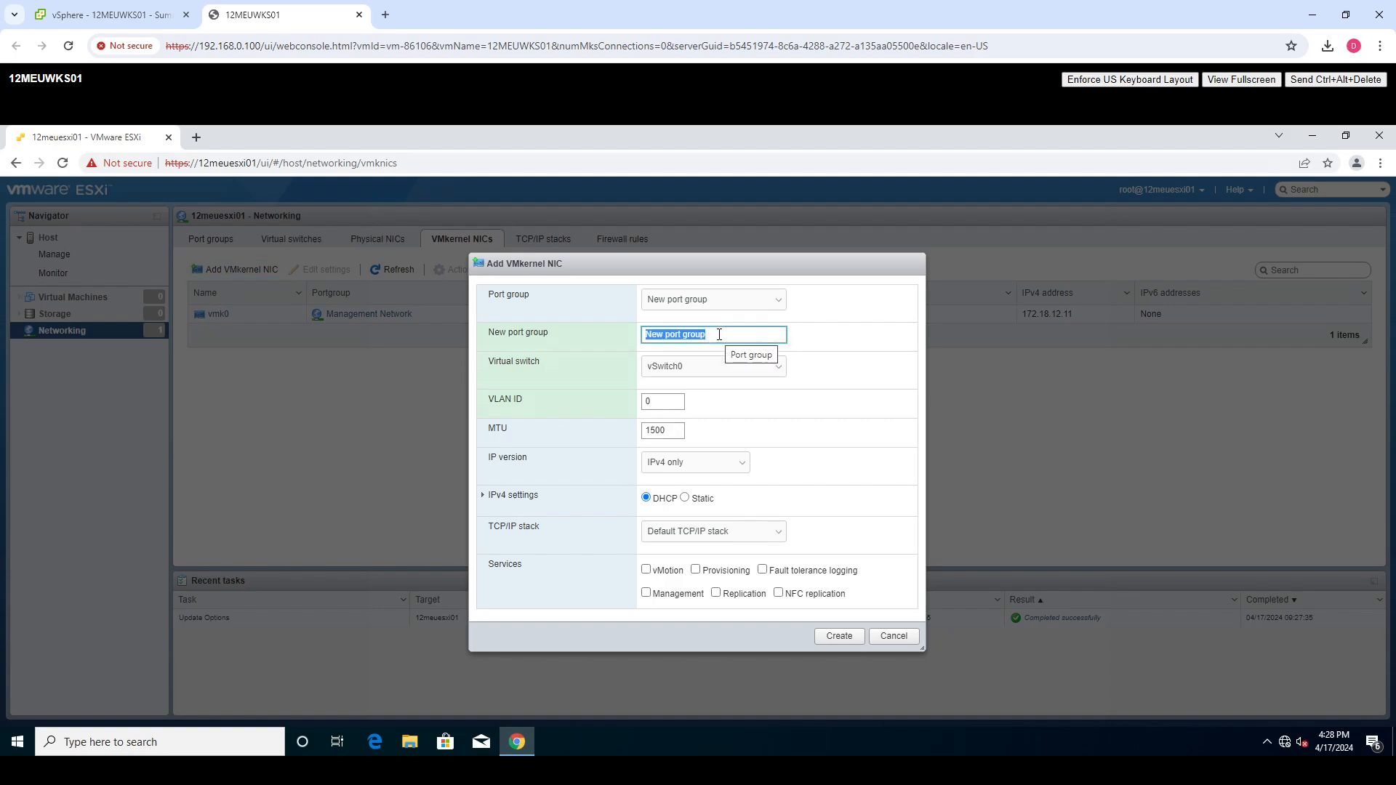
pyautogui.write('vMotion')
pyautogui.click(672, 407)
pyautogui.press('BackSpace')
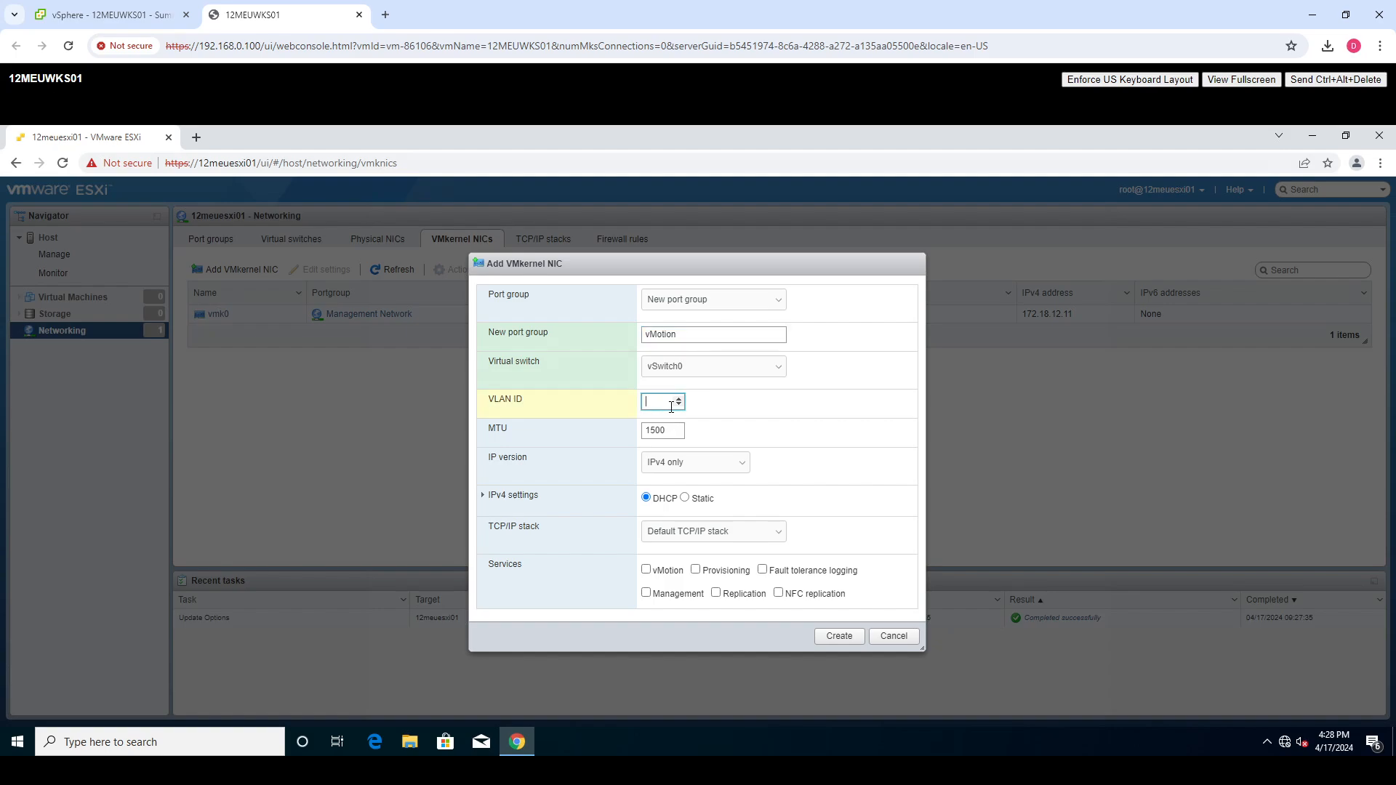
pyautogui.write('1')
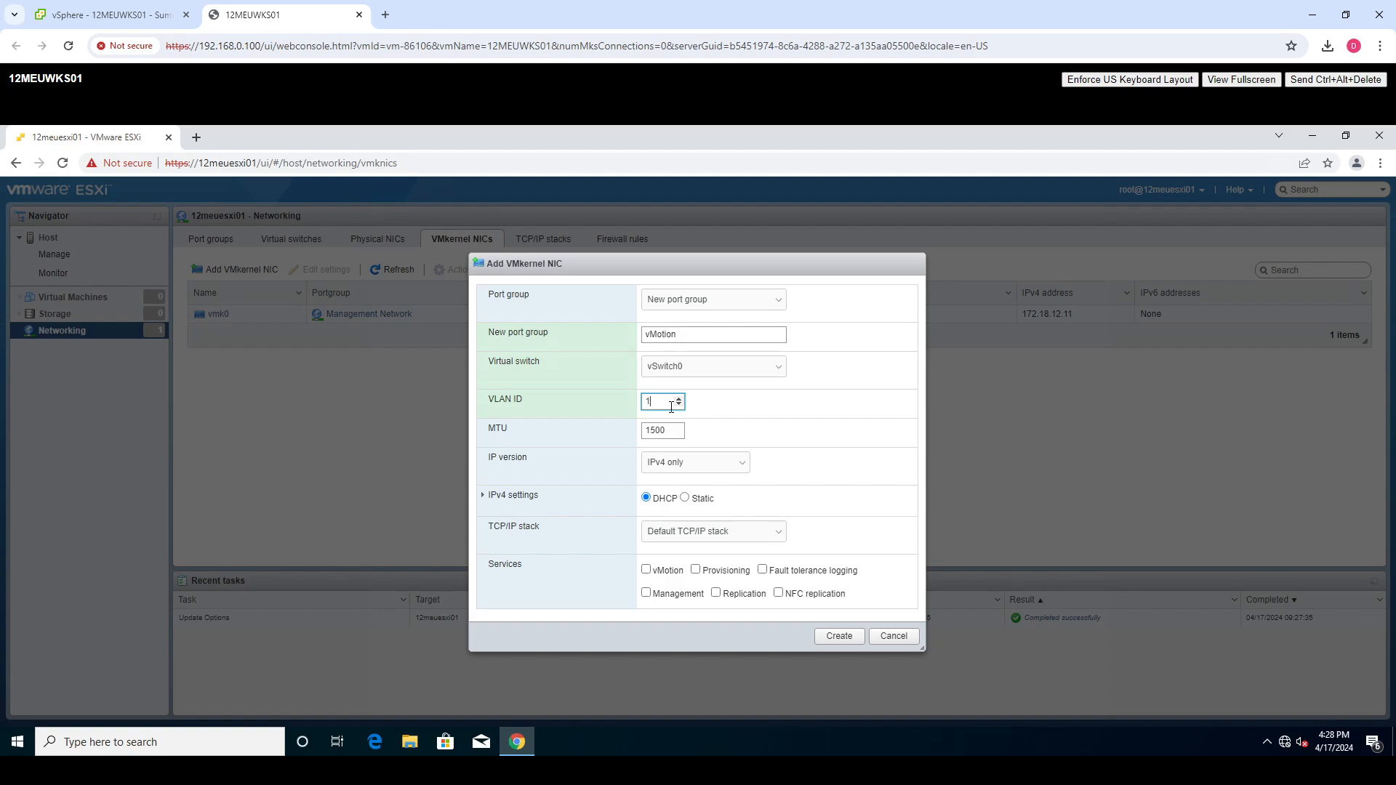
pyautogui.write('0125')
# Configure the vMotion NIC with static IPv4 address 172.18.12.131 and subnet mask 255.255.255.224.
pyautogui.click(484, 497)
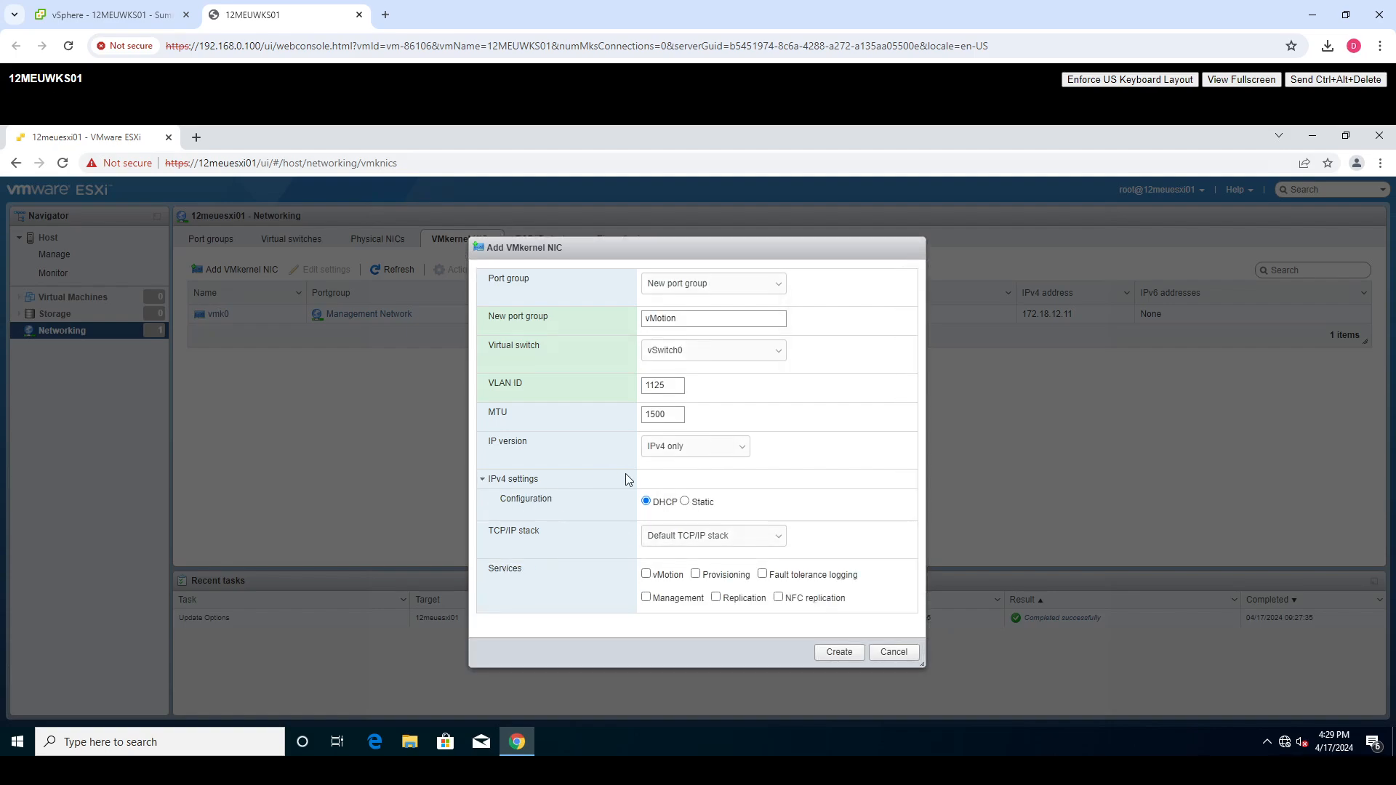
pyautogui.click(685, 503)
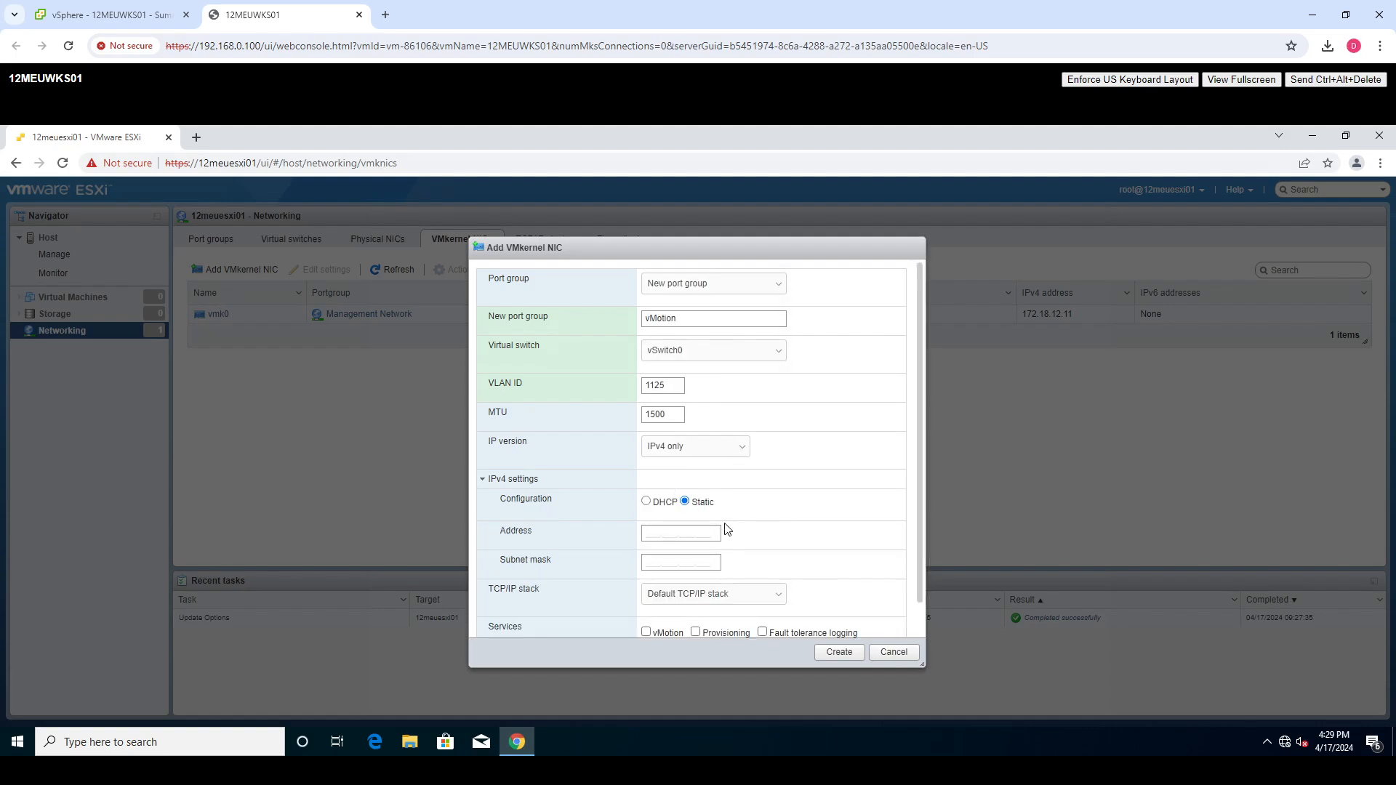
pyautogui.click(653, 533)
pyautogui.press('Tab')
pyautogui.write('255.255.255.')
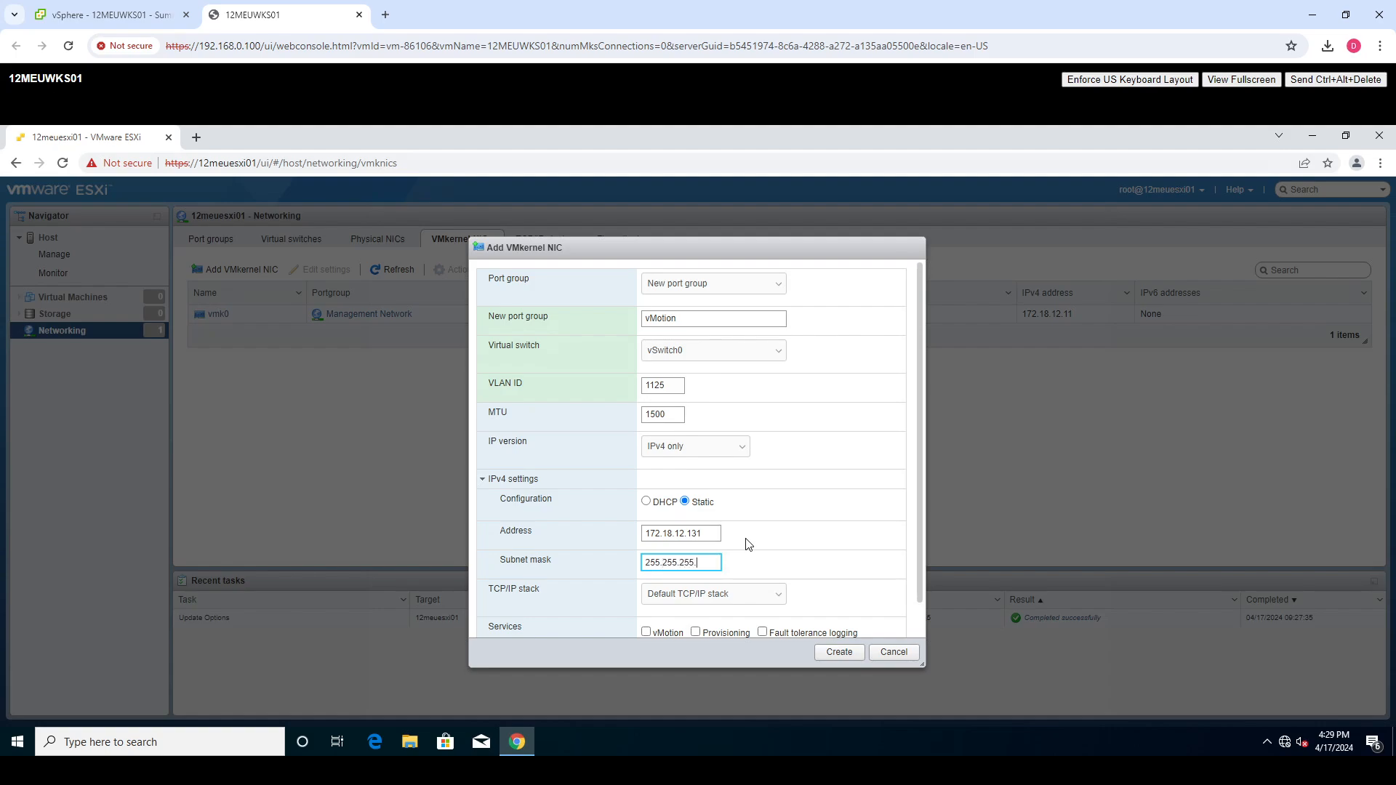
pyautogui.write('224')
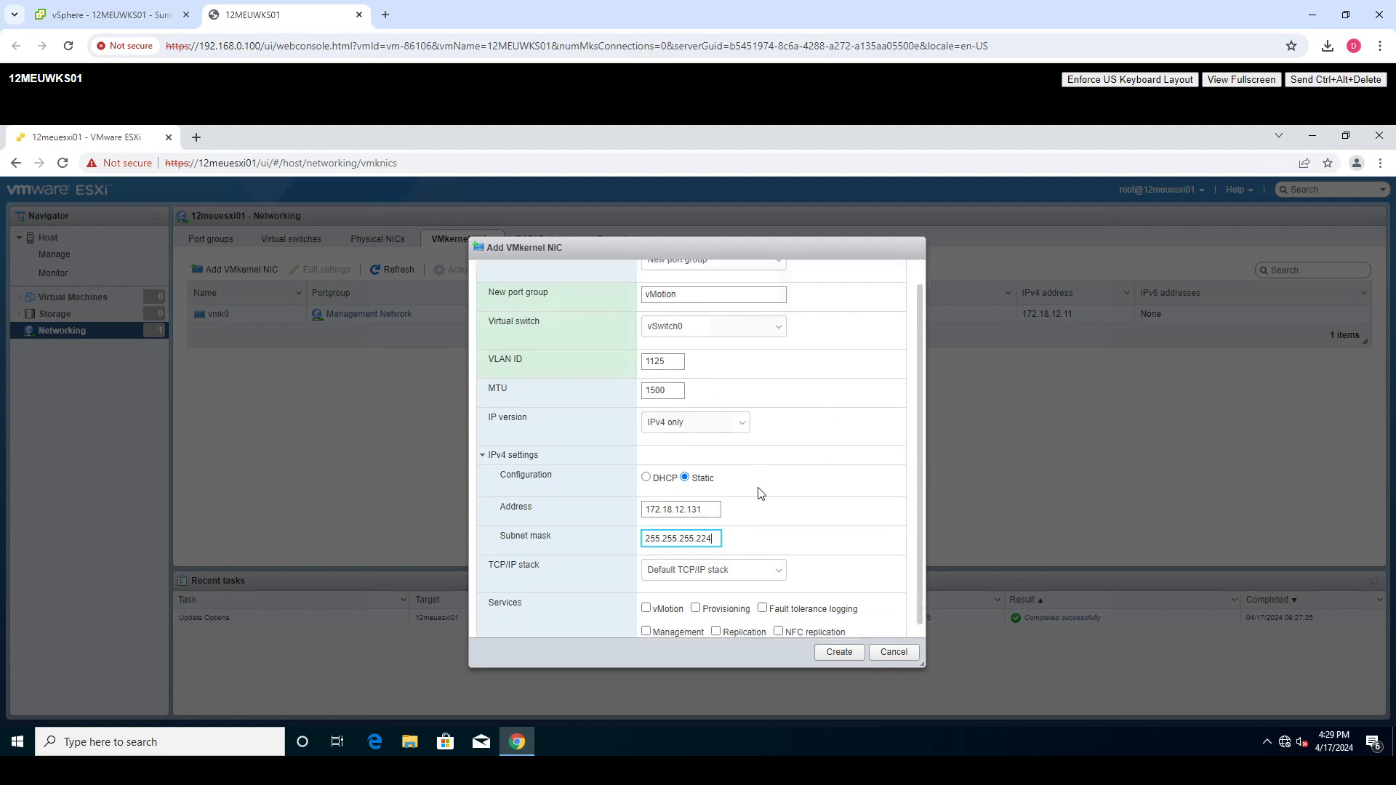
# Enable the vMotion service on the default TCP/IP stack and create the VMkernel NIC.
pyautogui.scroll(-1, 757, 489)
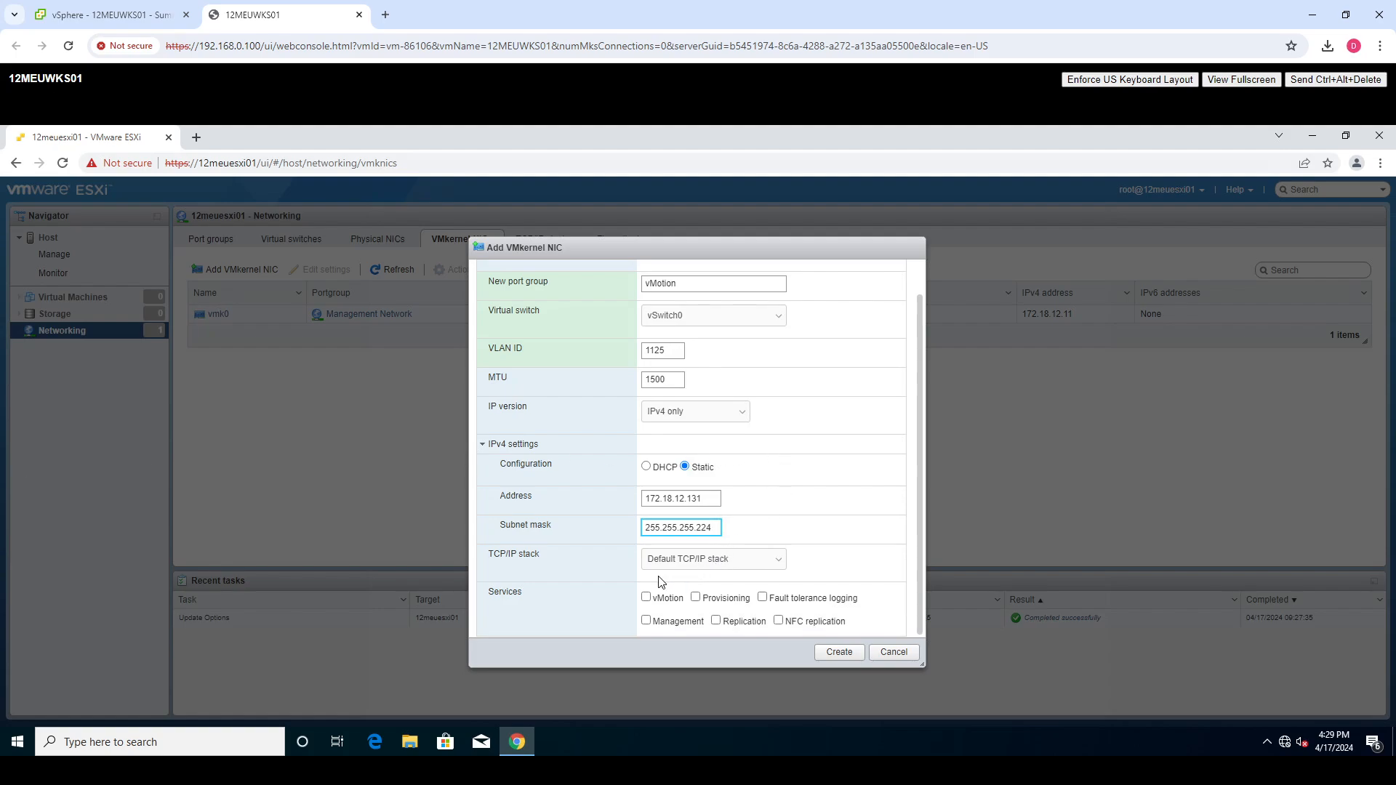
pyautogui.click(646, 598)
pyautogui.click(716, 569)
pyautogui.click(718, 570)
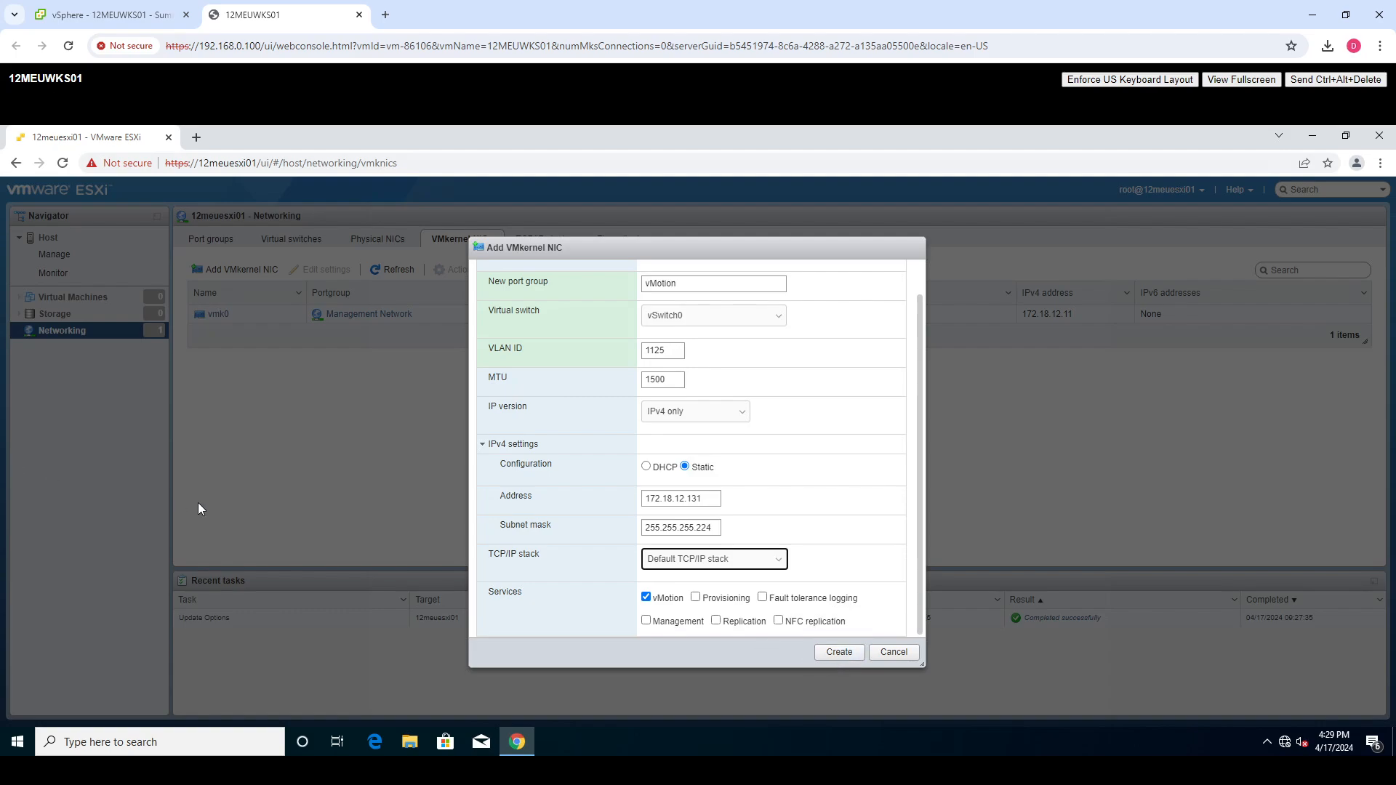
pyautogui.click(839, 652)
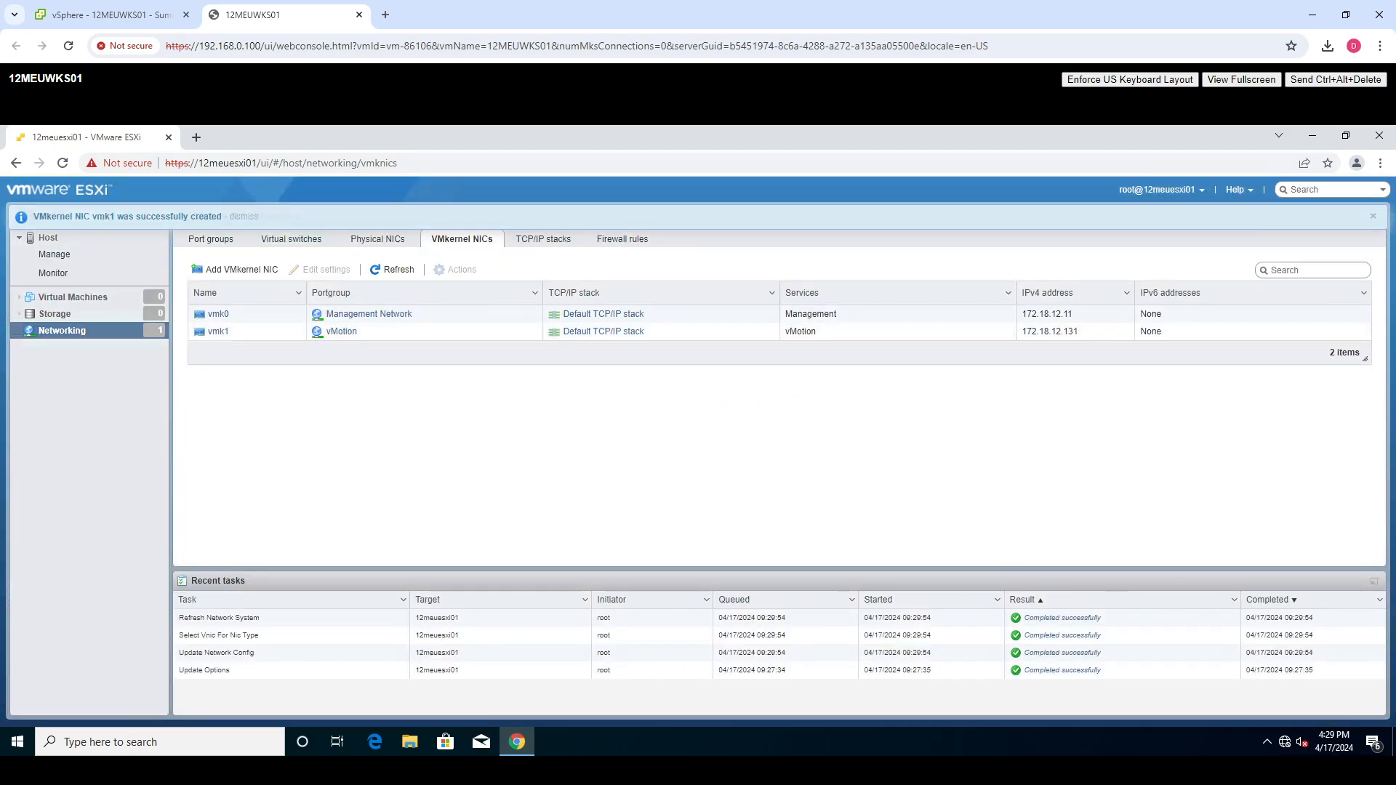
# Start another VMkernel NIC with a new port group named Provisioning and VLAN ID 1126.
pyautogui.click(224, 270)
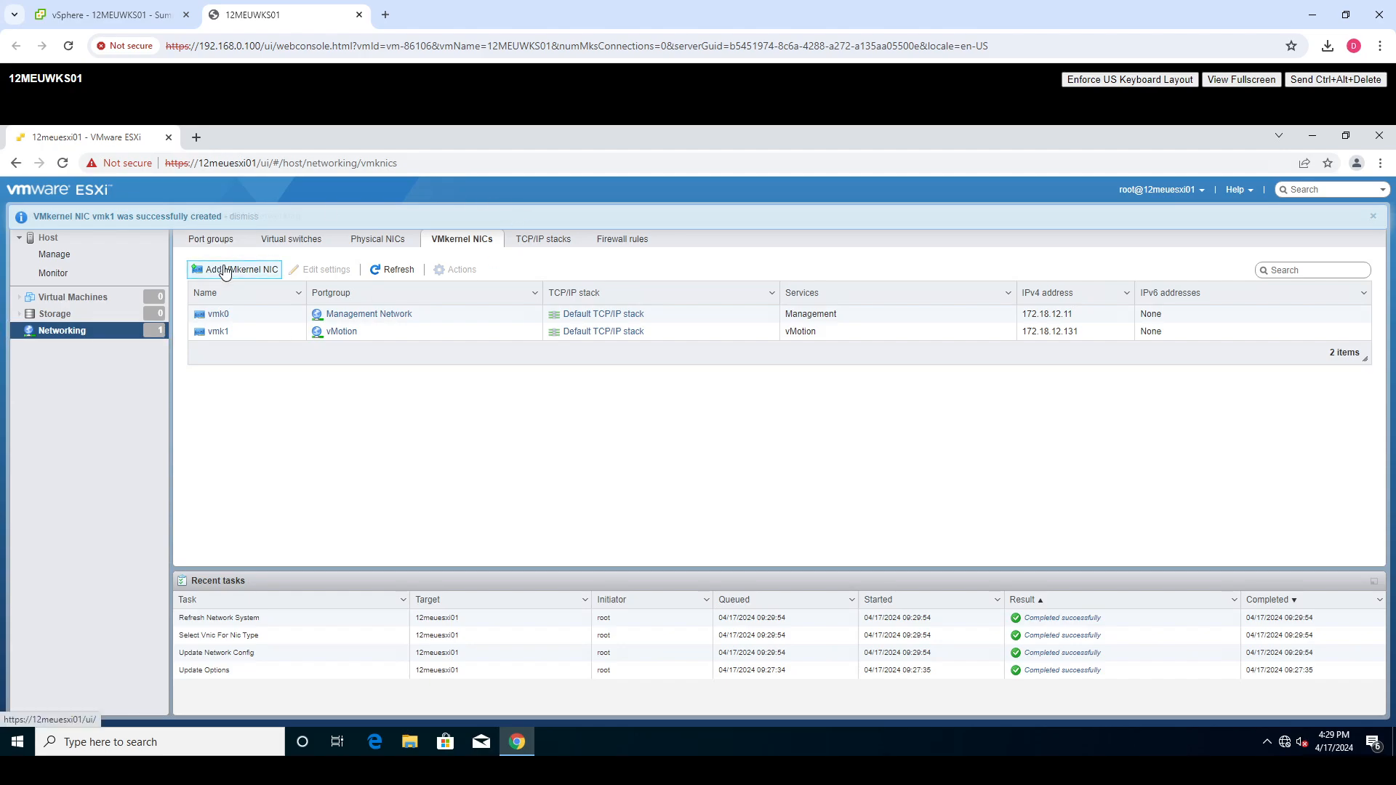
pyautogui.tripleClick(725, 331)
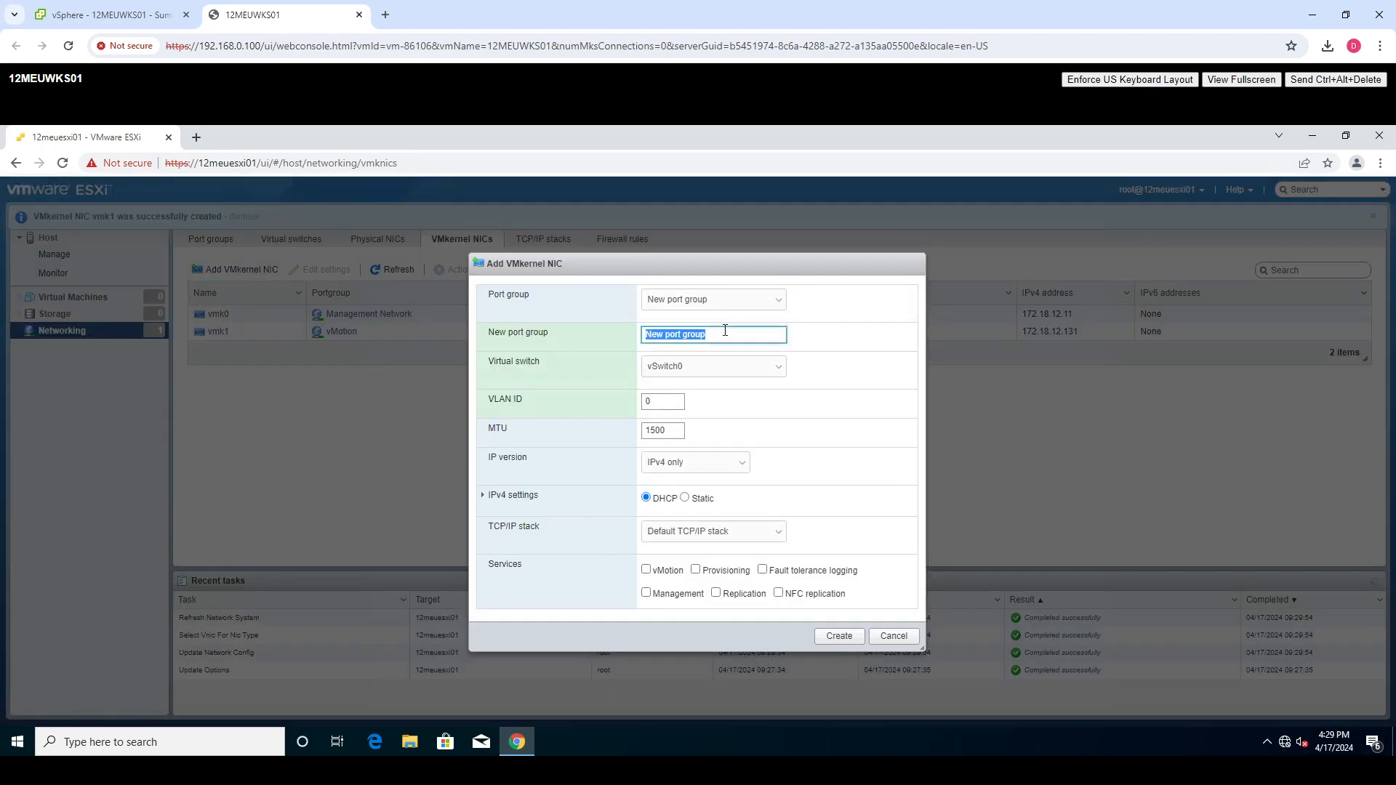
pyautogui.write('Provisioni')
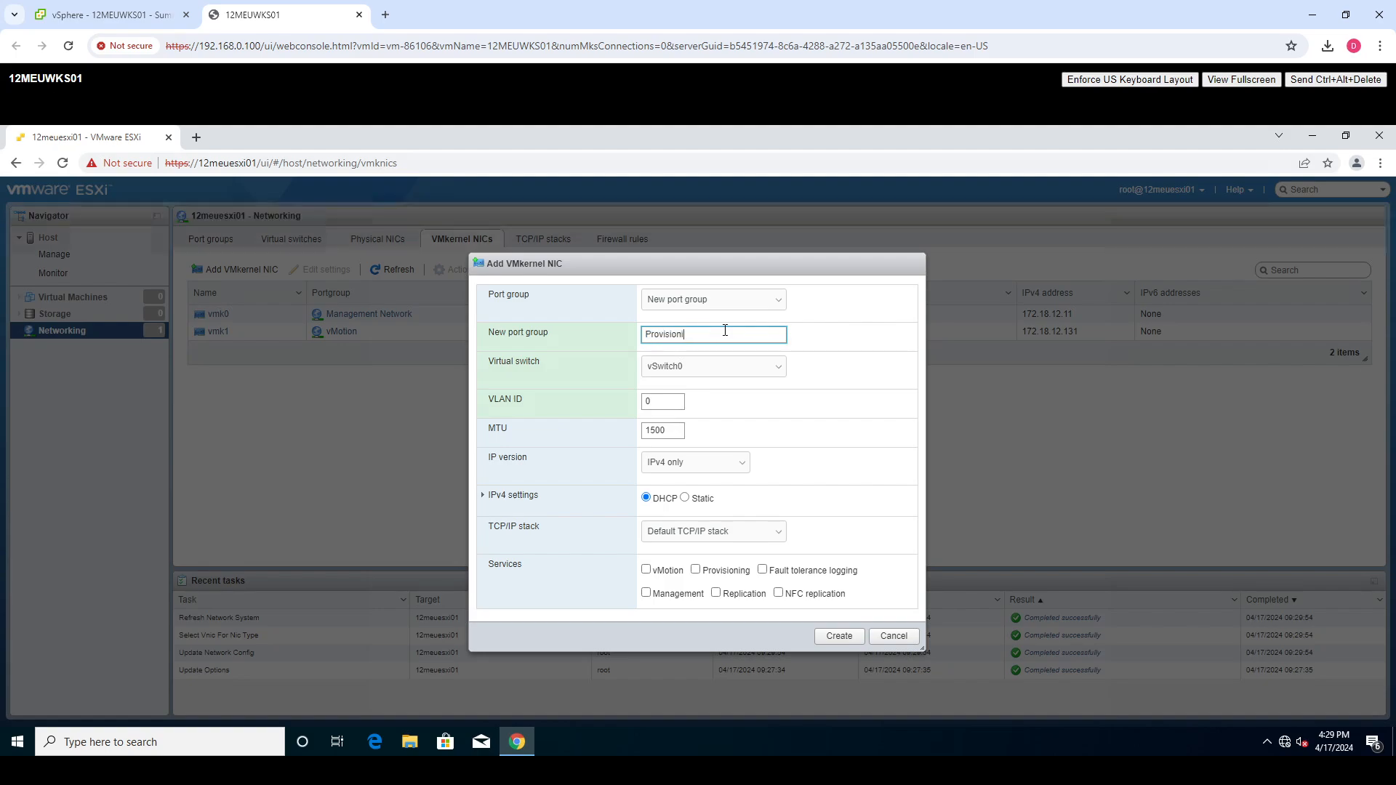
pyautogui.write('ng')
pyautogui.press('Tab')
pyautogui.press('Tab')
pyautogui.write('1')
# Assign static IPv4 address 172.18.12.161 with subnet mask 255.255.255.224, and create the NIC with the Provisioning service enabled.
pyautogui.click(637, 507)
pyautogui.click(684, 497)
pyautogui.click(651, 530)
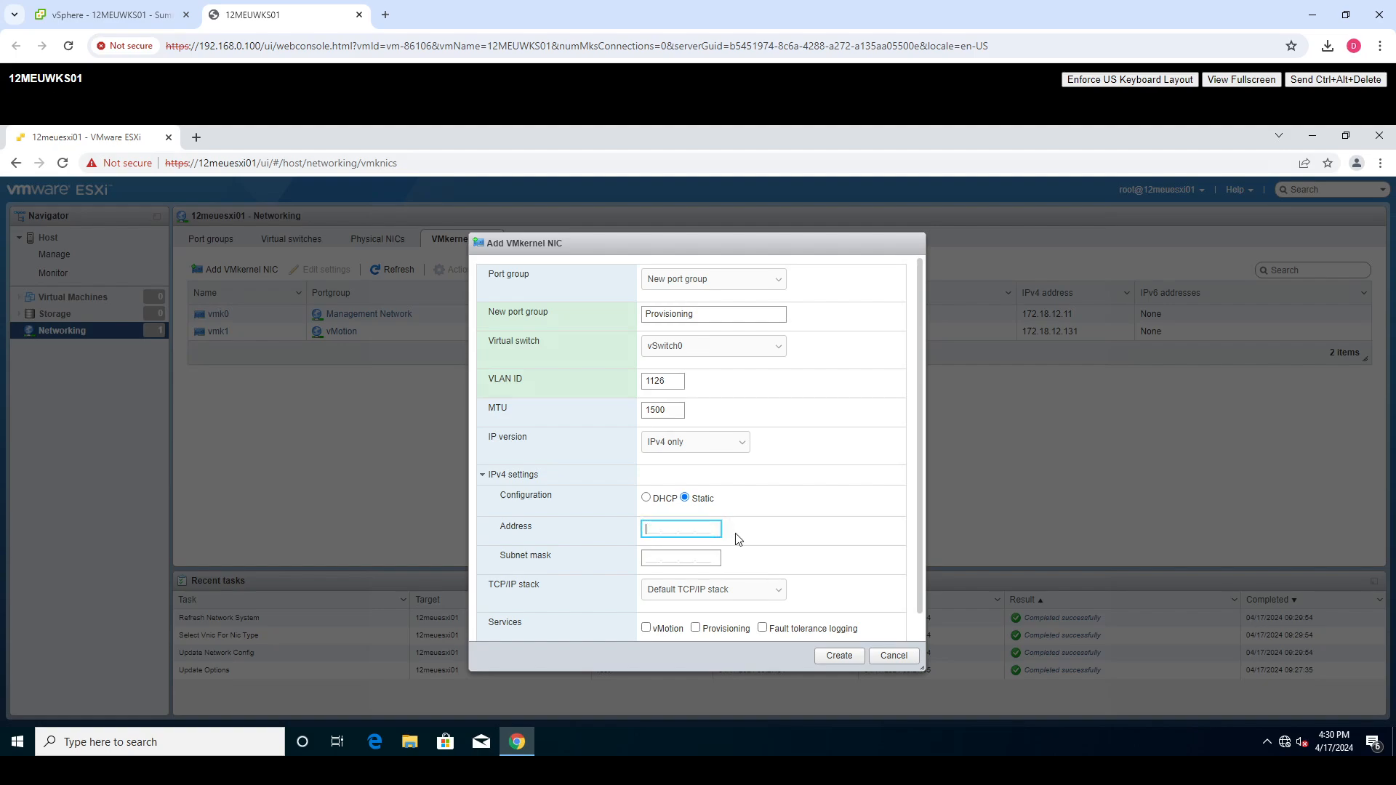
pyautogui.write('172.18.12.161')
pyautogui.press('Tab')
pyautogui.write('255.255')
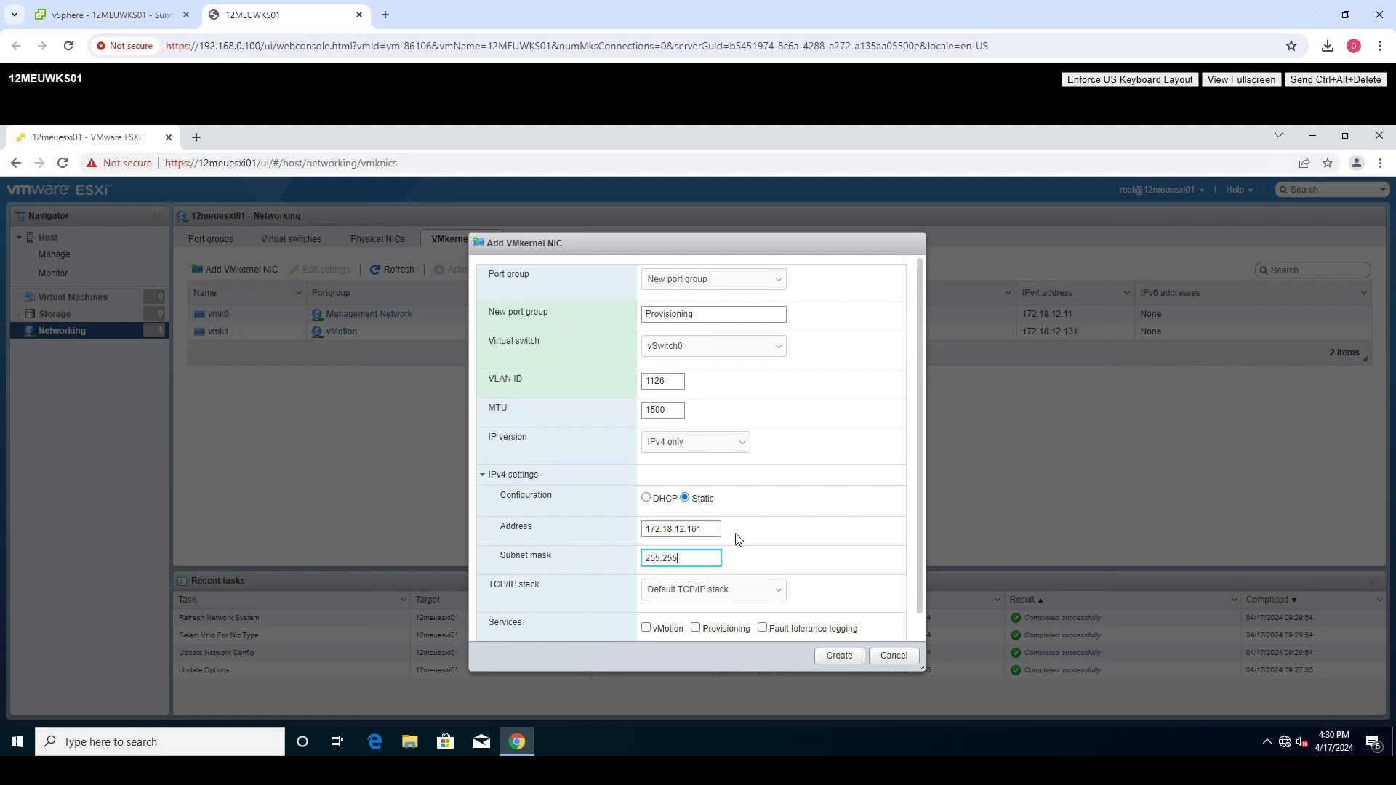
pyautogui.write('.255.20')
pyautogui.write('24')
pyautogui.click(695, 628)
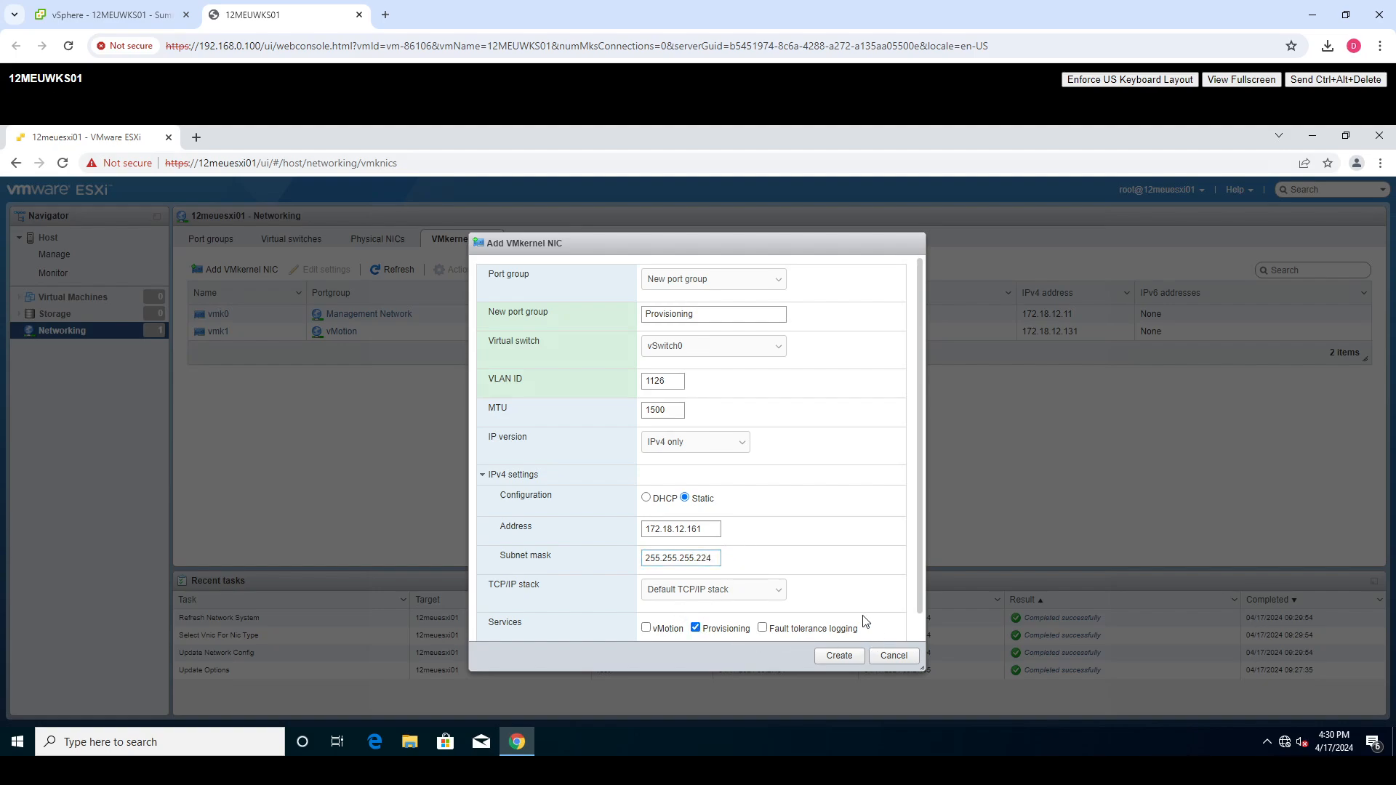
pyautogui.click(839, 655)
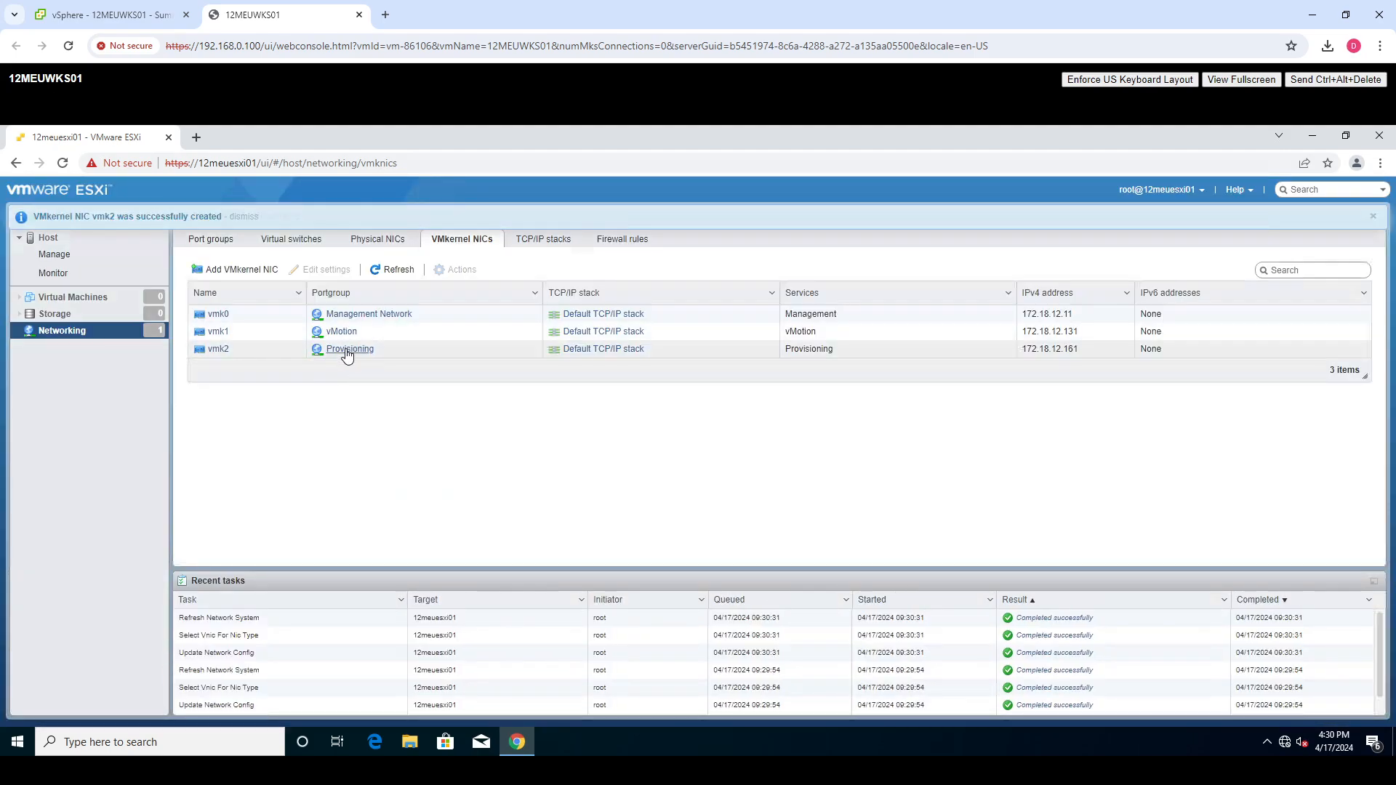
# Start another VMkernel NIC with a new port group named vSan and VLAN ID 1127.
pyautogui.click(237, 270)
pyautogui.click(722, 334)
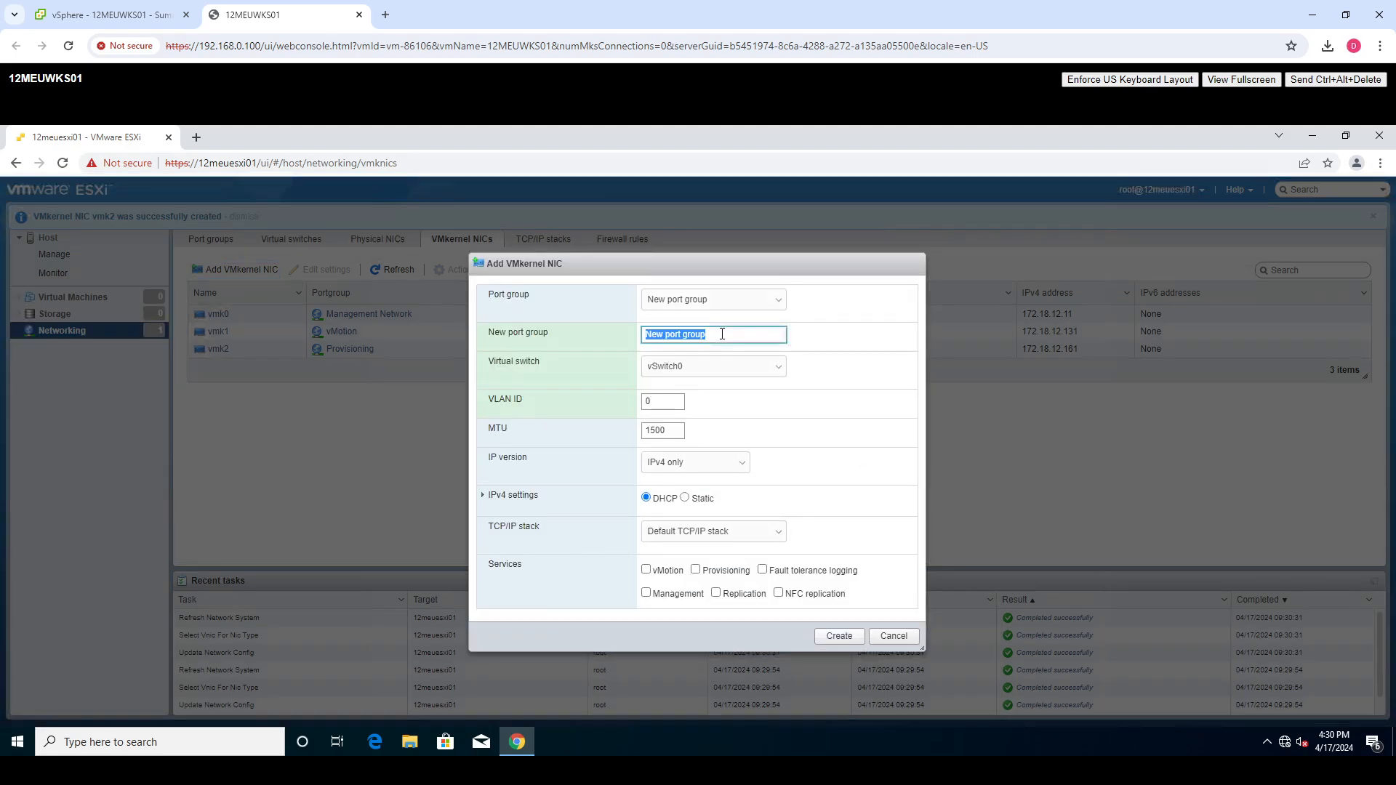
pyautogui.click(722, 334)
pyautogui.write('vS')
pyautogui.press('BackSpace')
pyautogui.press('BackSpace')
pyautogui.press('BackSpace')
pyautogui.press('BackSpace')
pyautogui.press('BackSpace')
pyautogui.press('BackSpace')
pyautogui.press('BackSpace')
pyautogui.press('BackSpace')
pyautogui.press('BackSpace')
pyautogui.press('BackSpace')
pyautogui.press('BackSpace')
pyautogui.press('BackSpace')
pyautogui.press('BackSpace')
pyautogui.press('BackSpace')
pyautogui.press('BackSpace')
pyautogui.write('vSan')
pyautogui.press('Tab')
pyautogui.press('Tab')
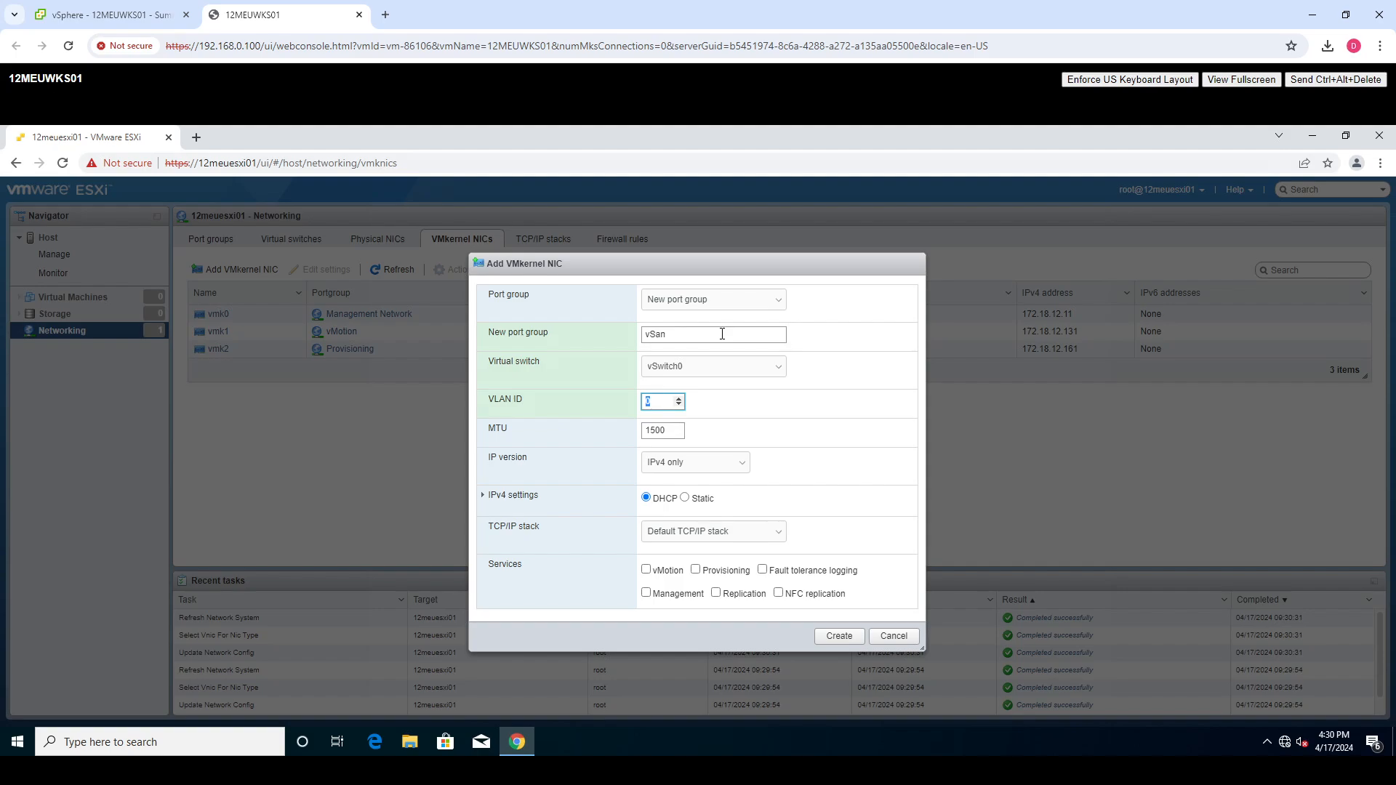
pyautogui.write('1127')
# Assign the vSan NIC static IPv4 address 172.18.12.201 with subnet mask 255.255.255.224, and create it without enabling any service.
pyautogui.click(684, 497)
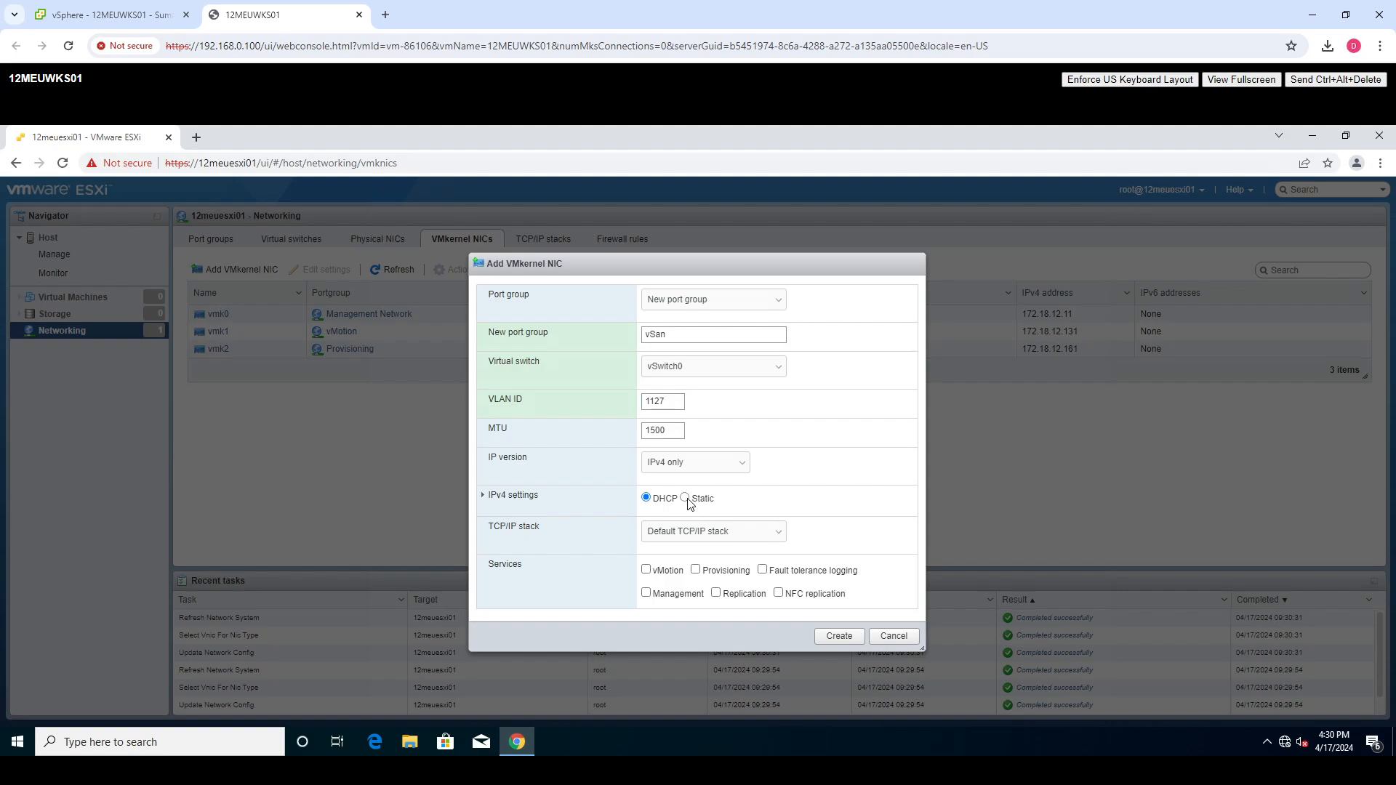
pyautogui.click(531, 497)
pyautogui.click(656, 531)
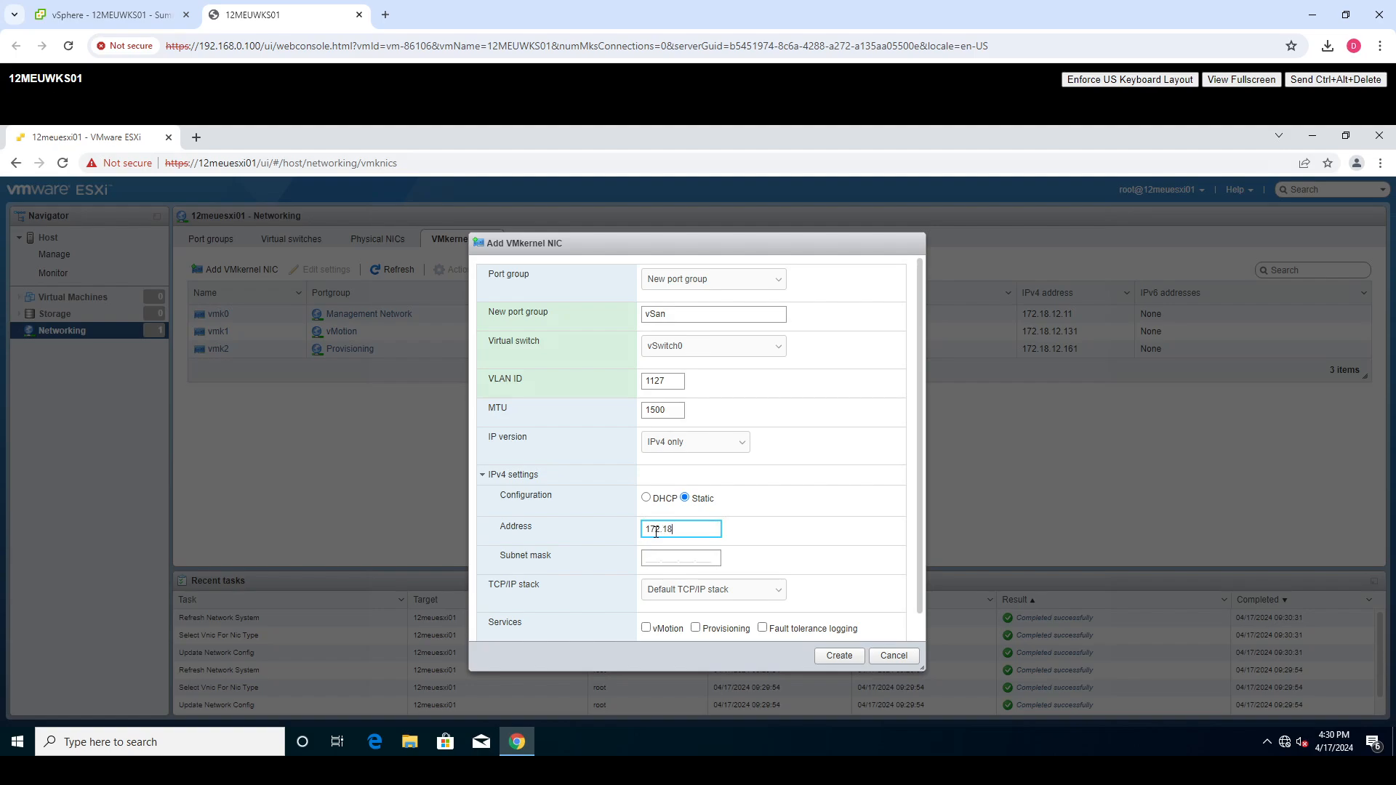
pyautogui.write('172.18.12.201')
pyautogui.press('Tab')
pyautogui.write('255.255.2')
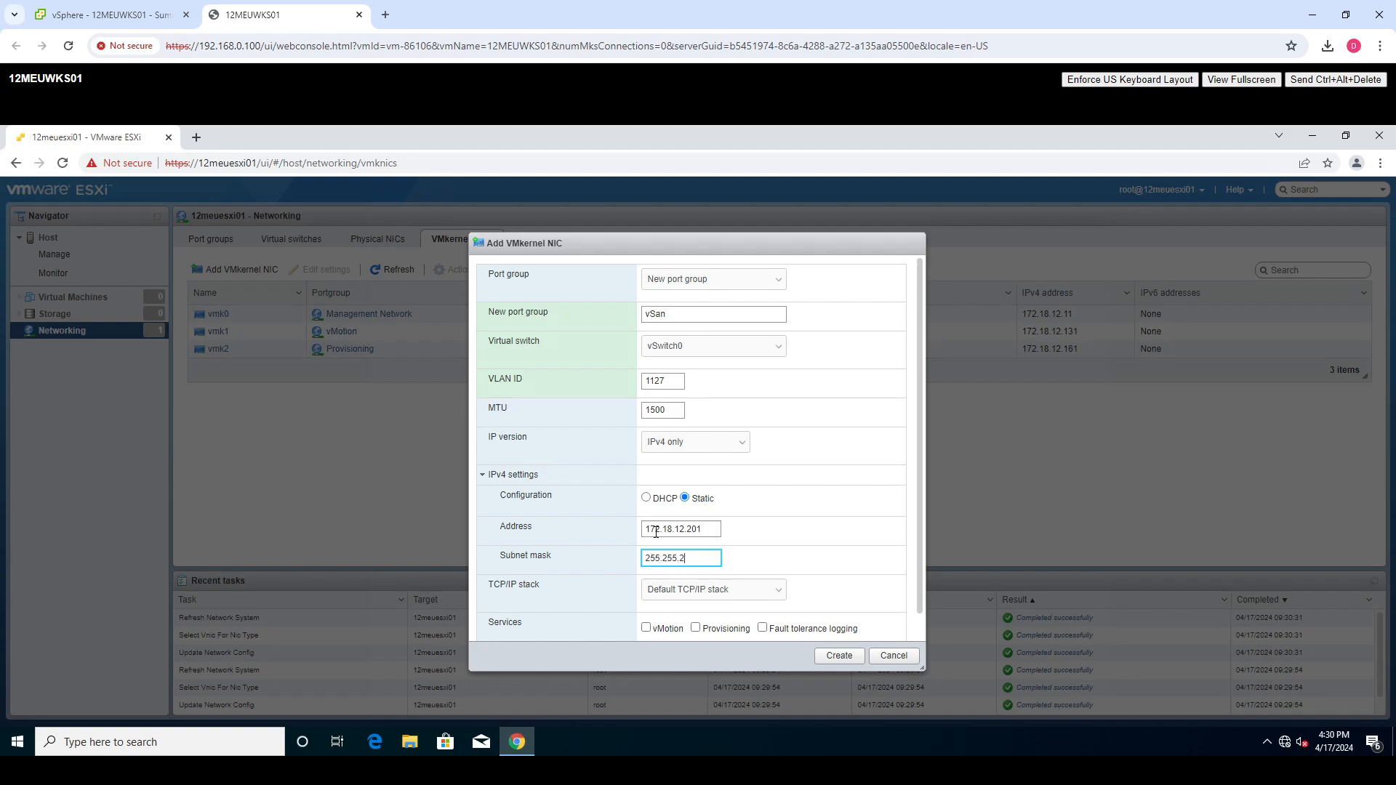
pyautogui.write('55.255.224')
pyautogui.scroll(-1, 834, 573)
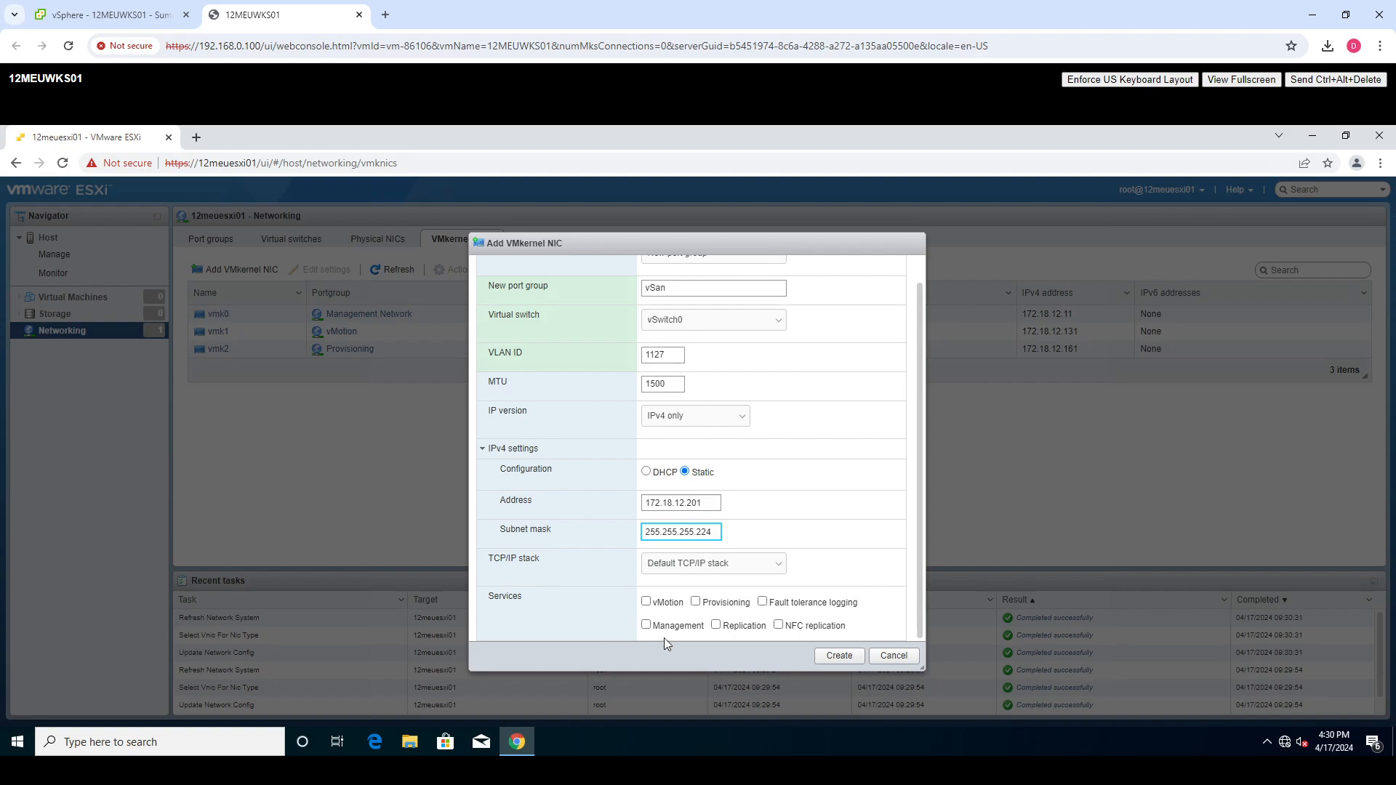
pyautogui.click(839, 655)
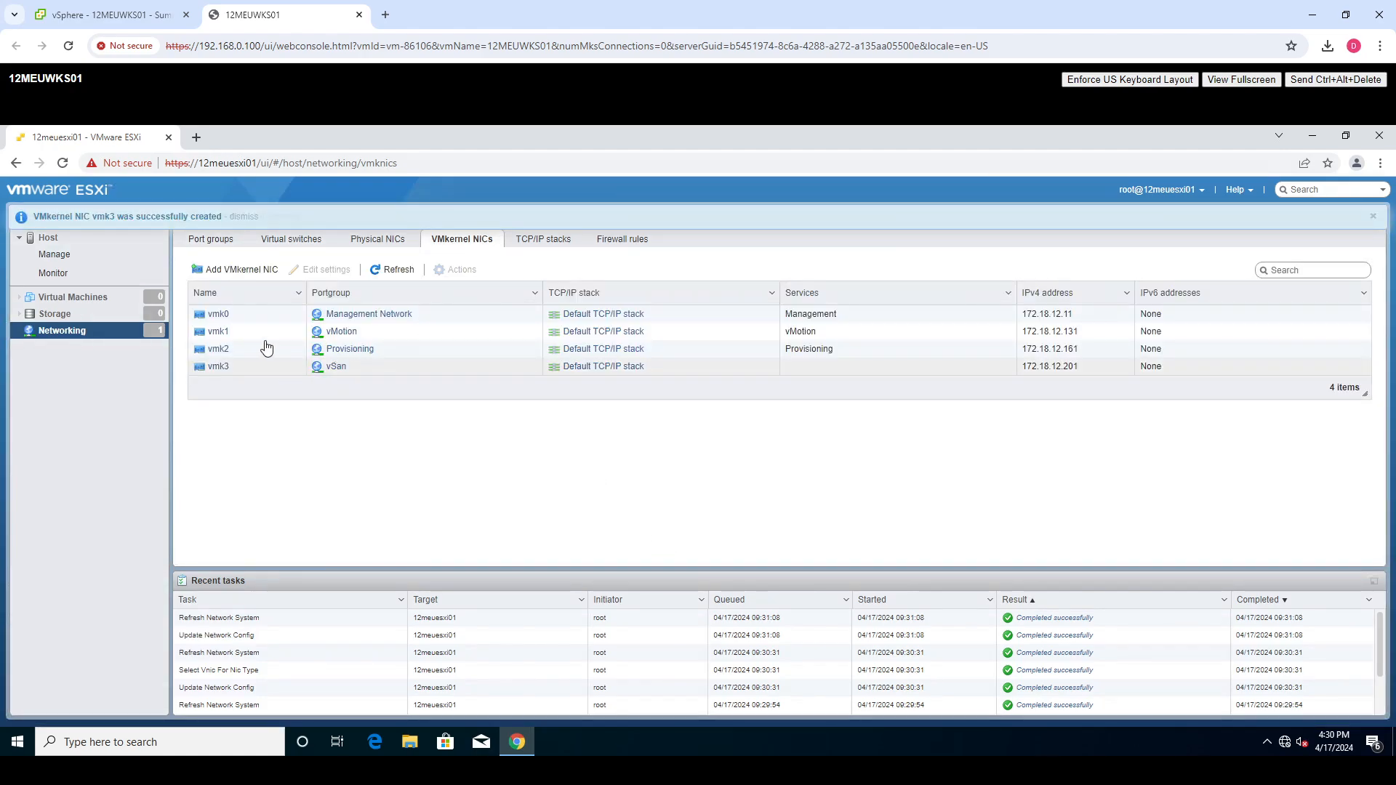
# Open the hosts 12meuesxi02 and 12meuesxi03 in separate new browser tabs.
pyautogui.click(197, 136)
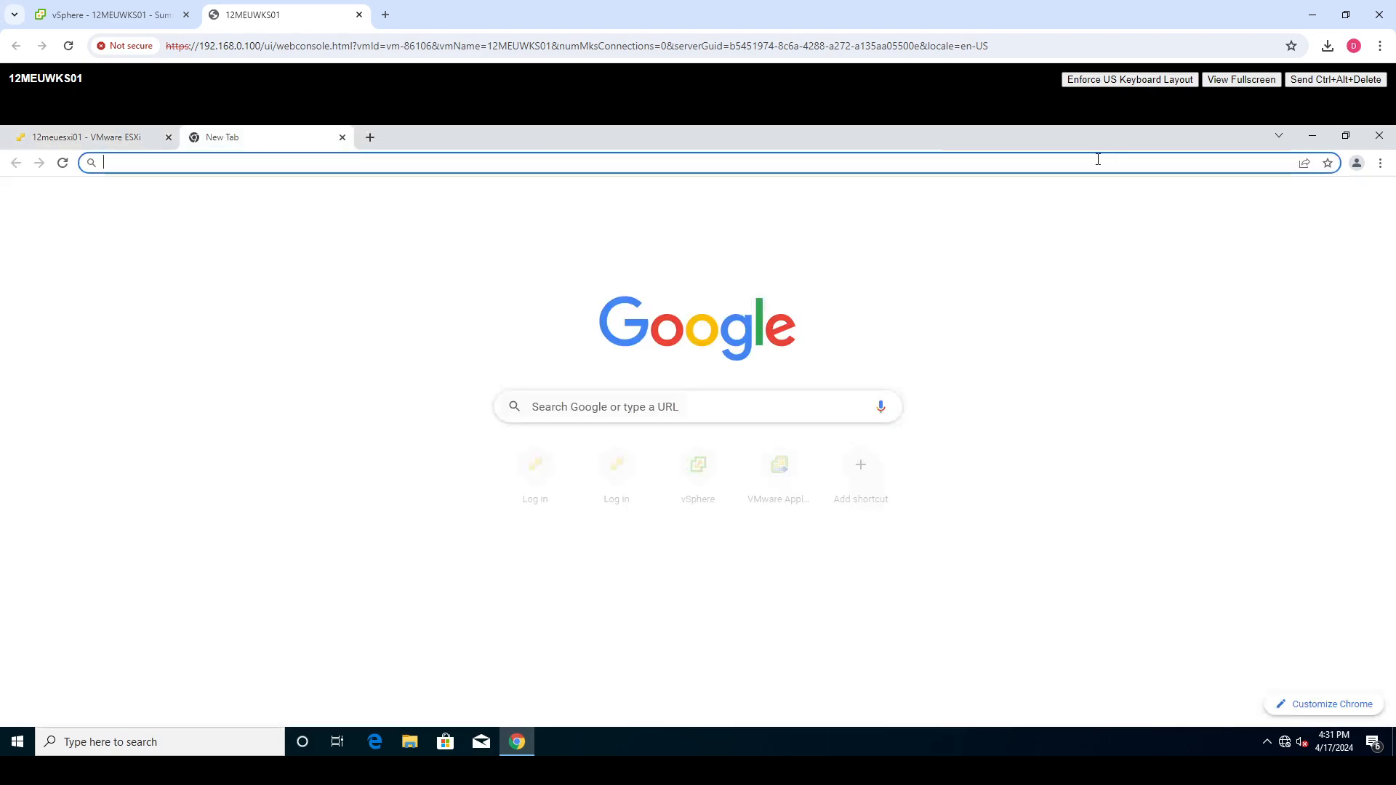
pyautogui.write('http')
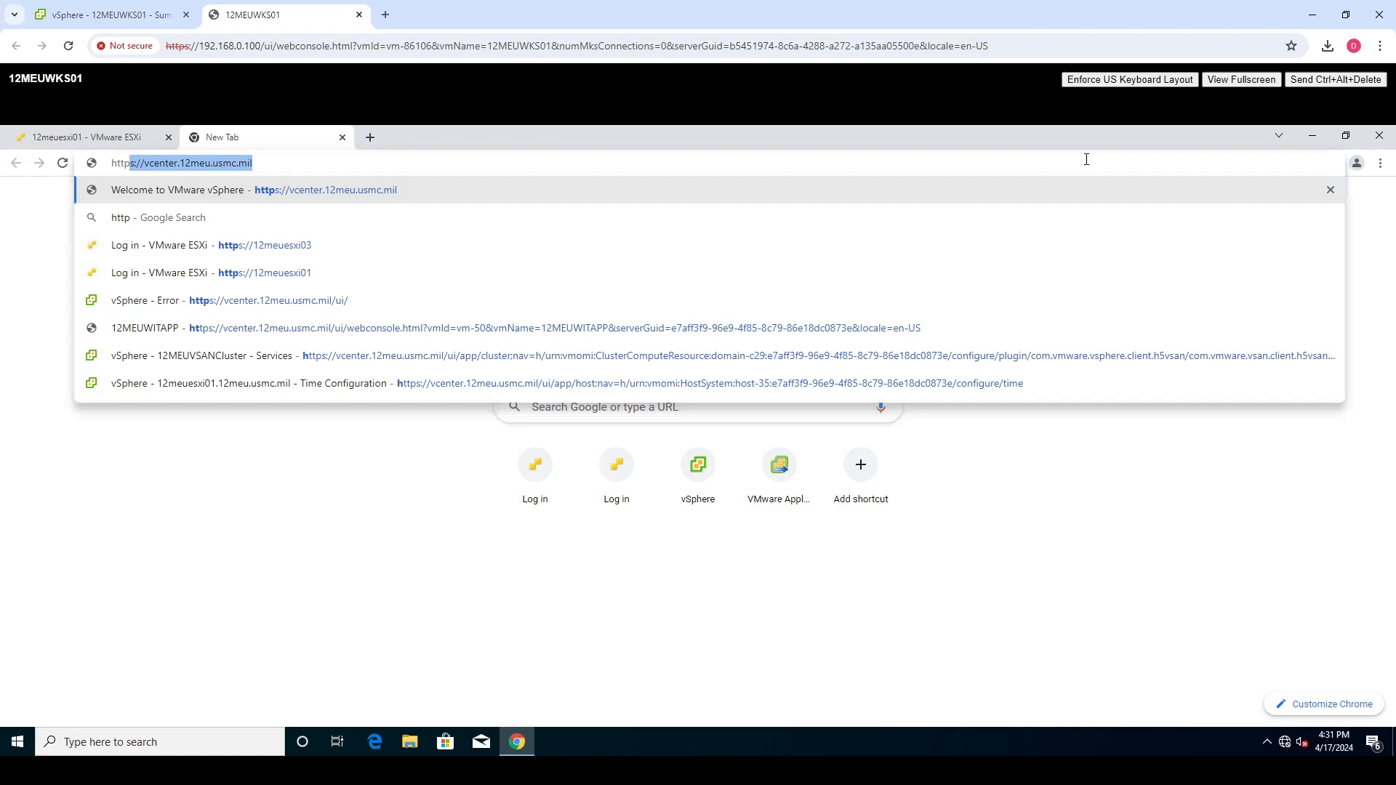
pyautogui.write('s://12meu')
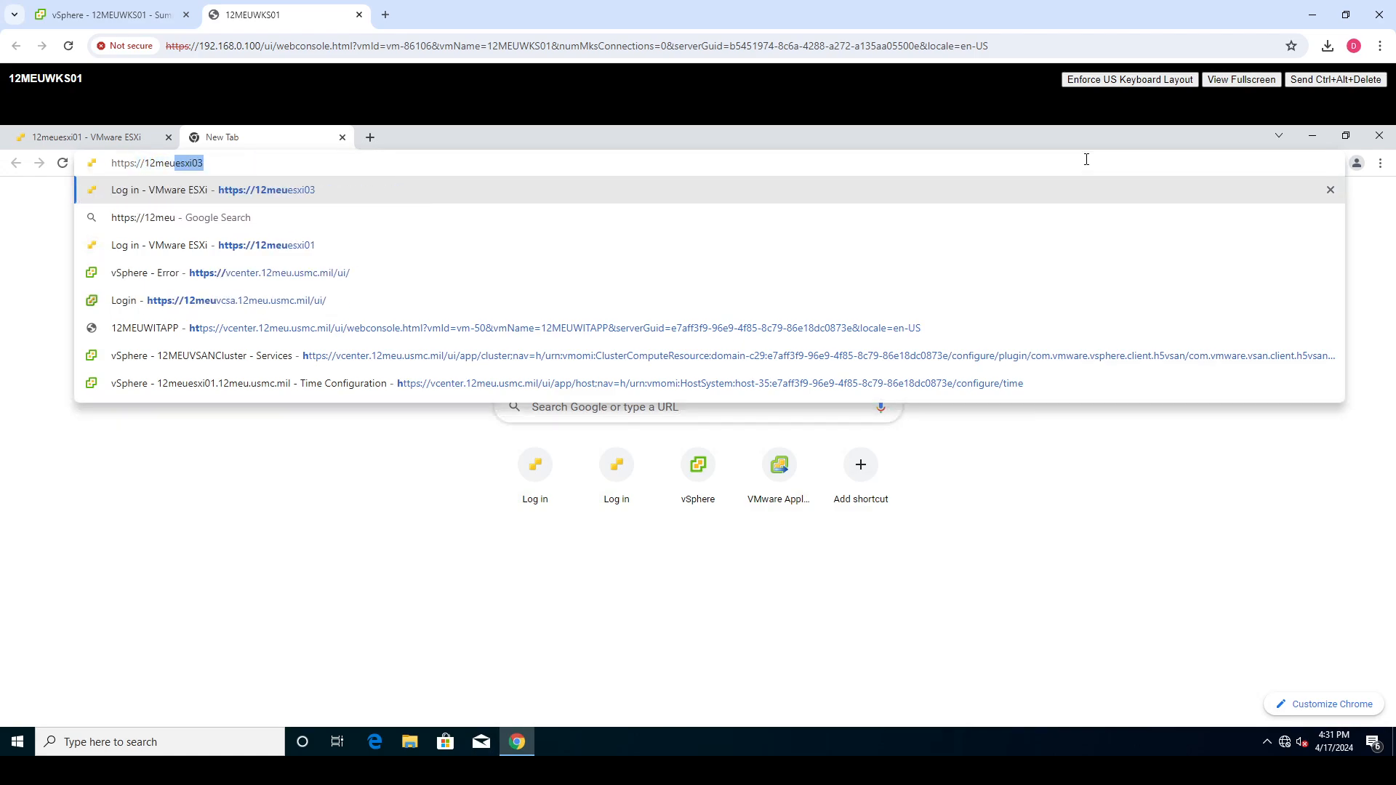
pyautogui.write('esxi02')
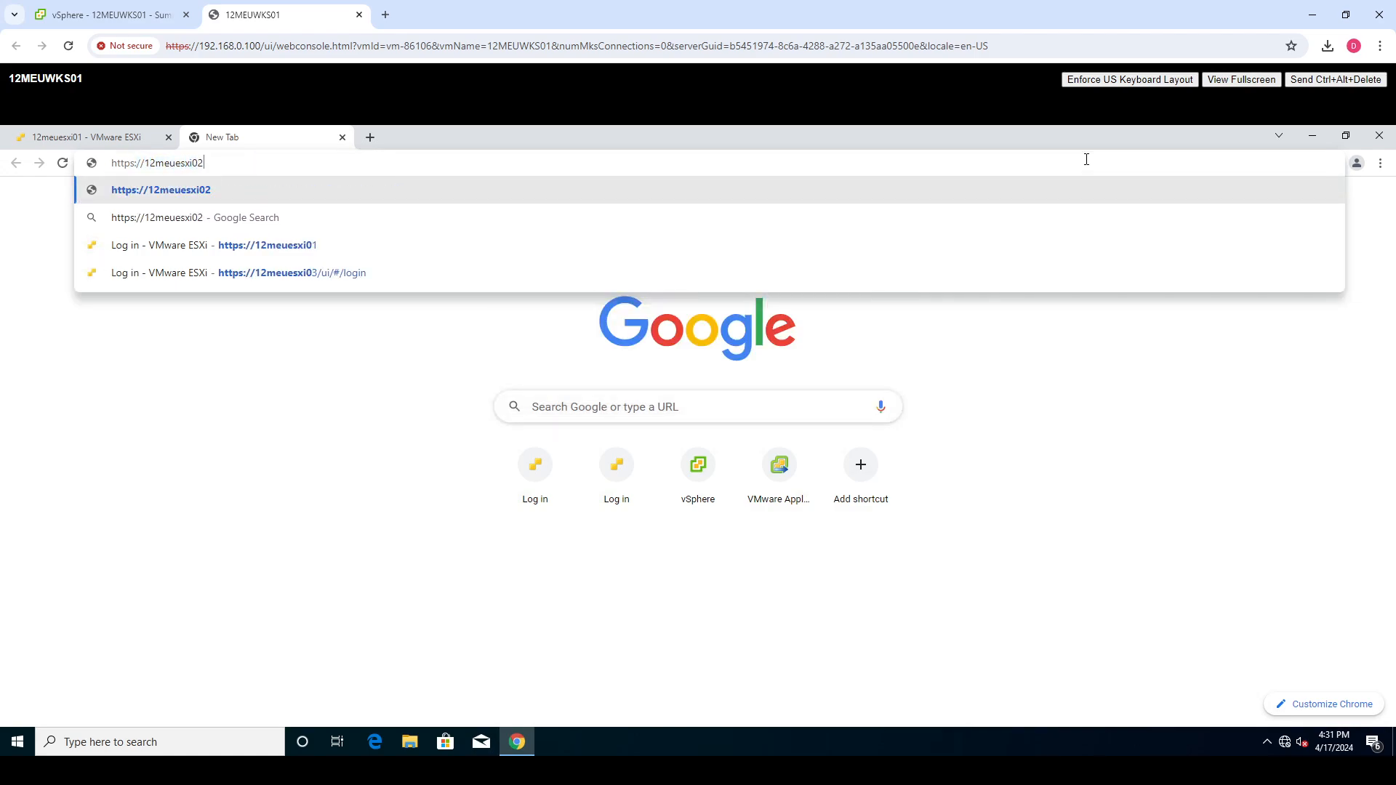
pyautogui.press('Return')
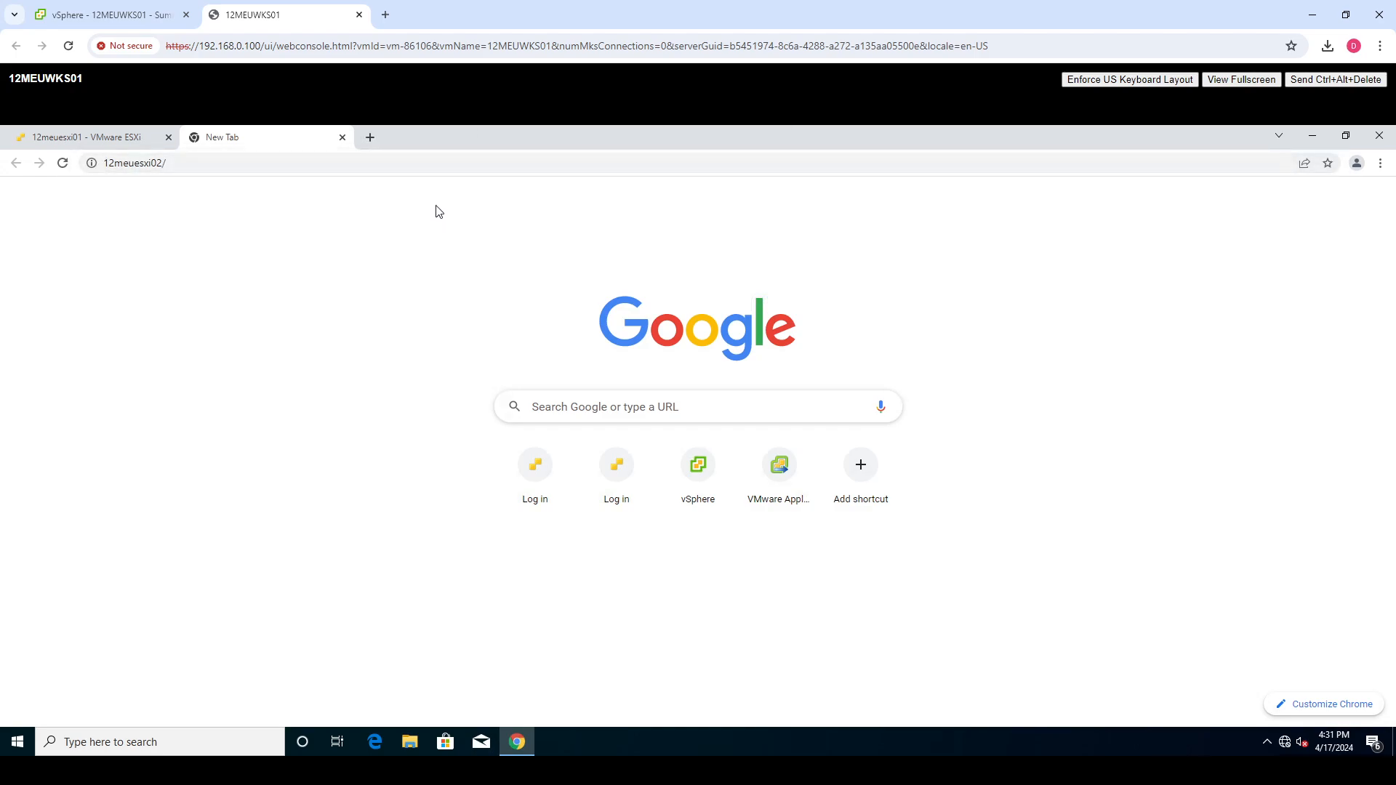
pyautogui.click(369, 143)
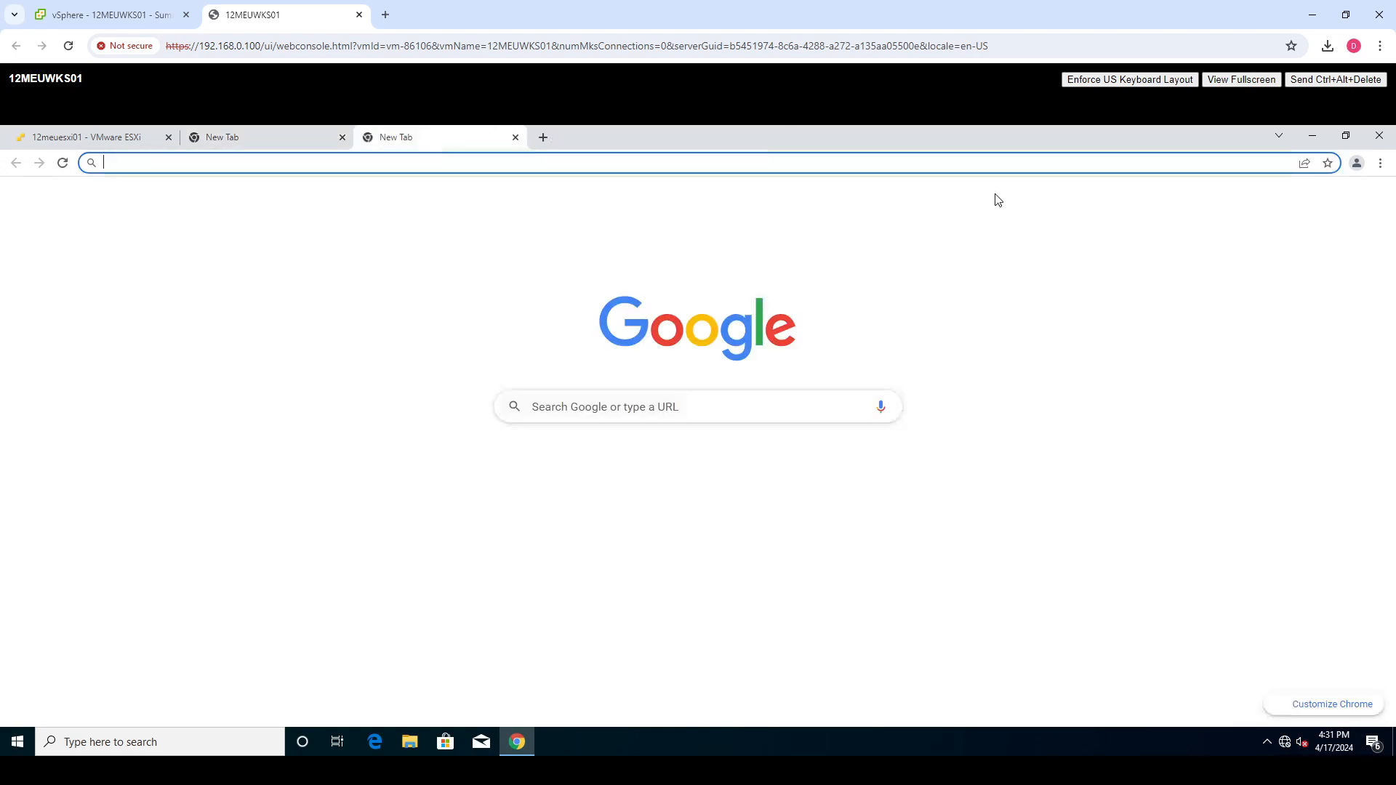
pyautogui.write('12meuesxi03')
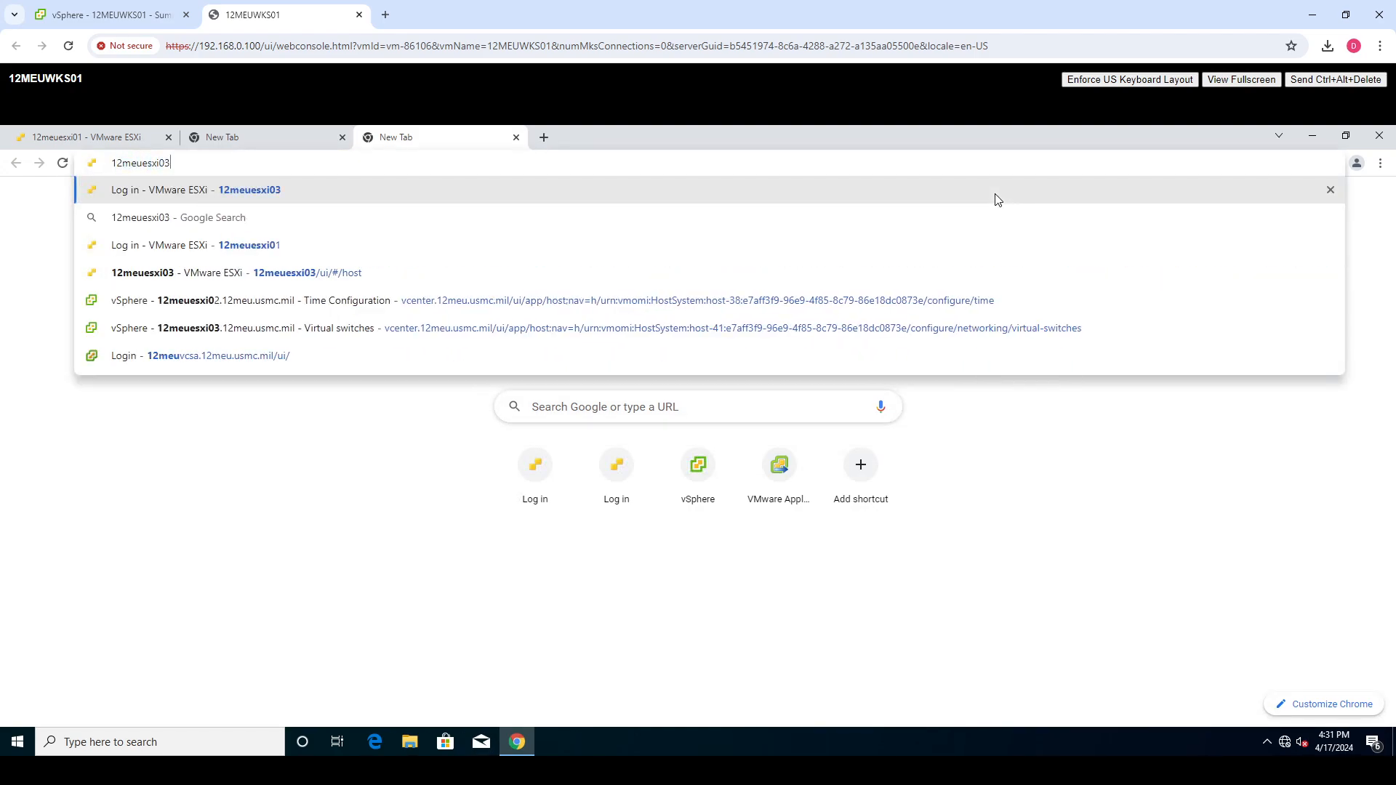
pyautogui.press('Return')
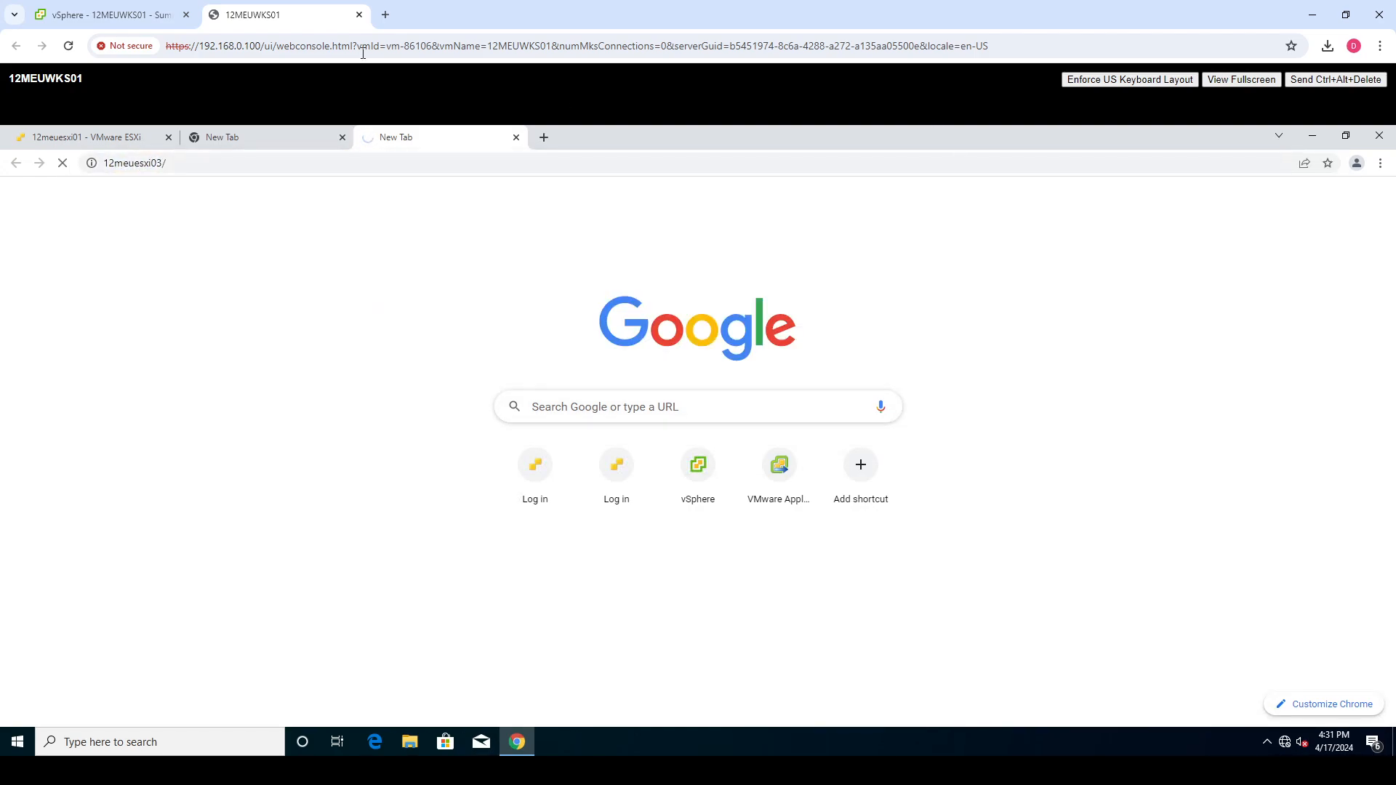
# Proceed past the certificate warnings for 12meuesxi02 and 12meuesxi03 to reach their login pages.
pyautogui.click(260, 137)
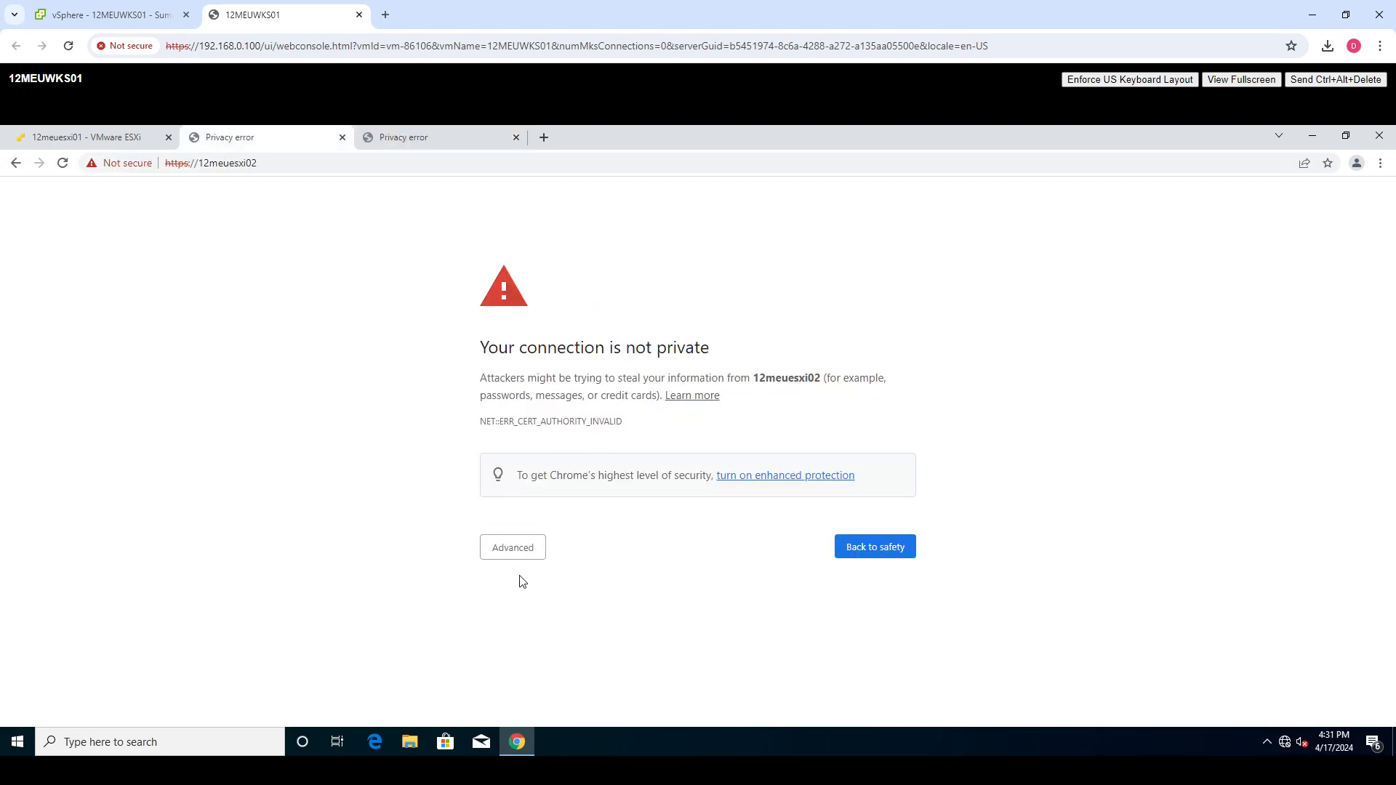
pyautogui.click(512, 556)
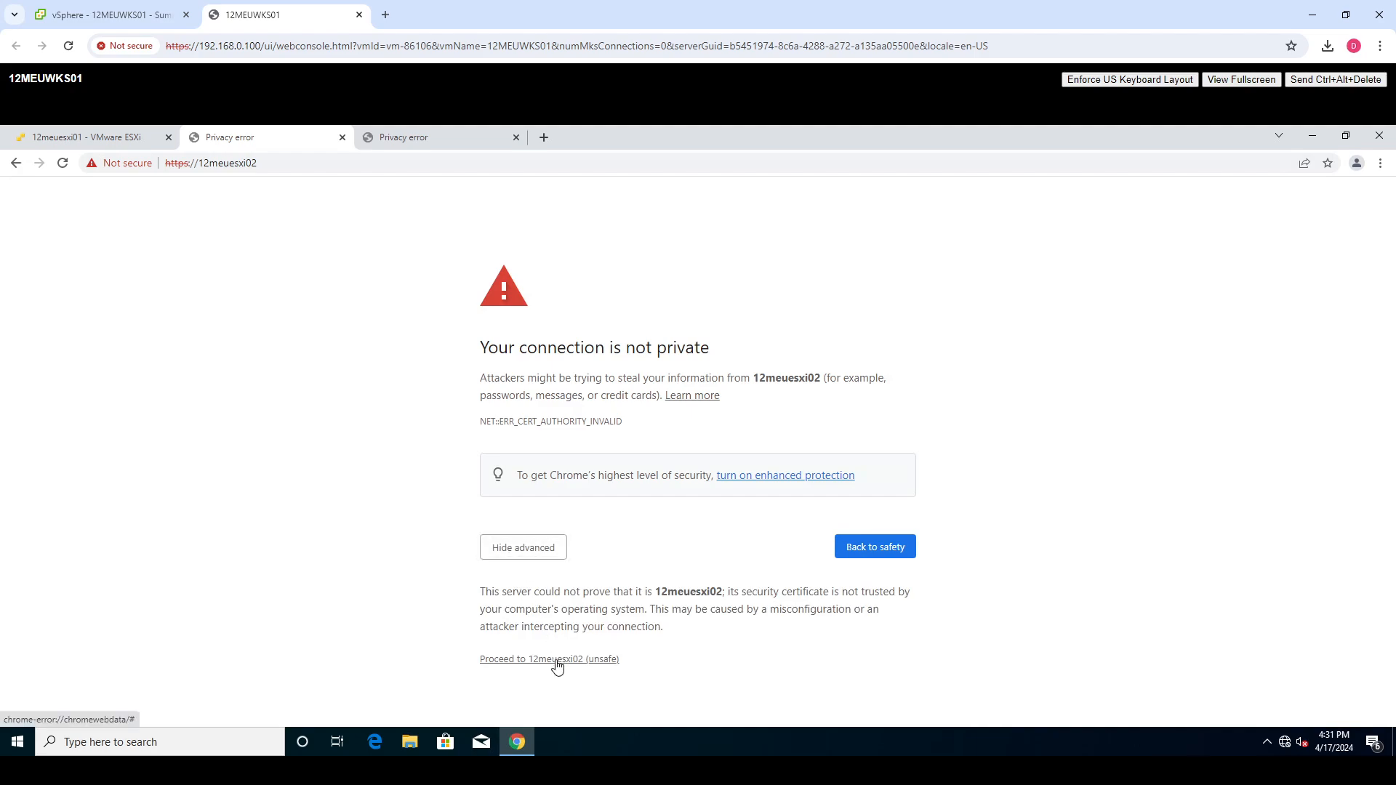
pyautogui.click(557, 666)
pyautogui.click(407, 137)
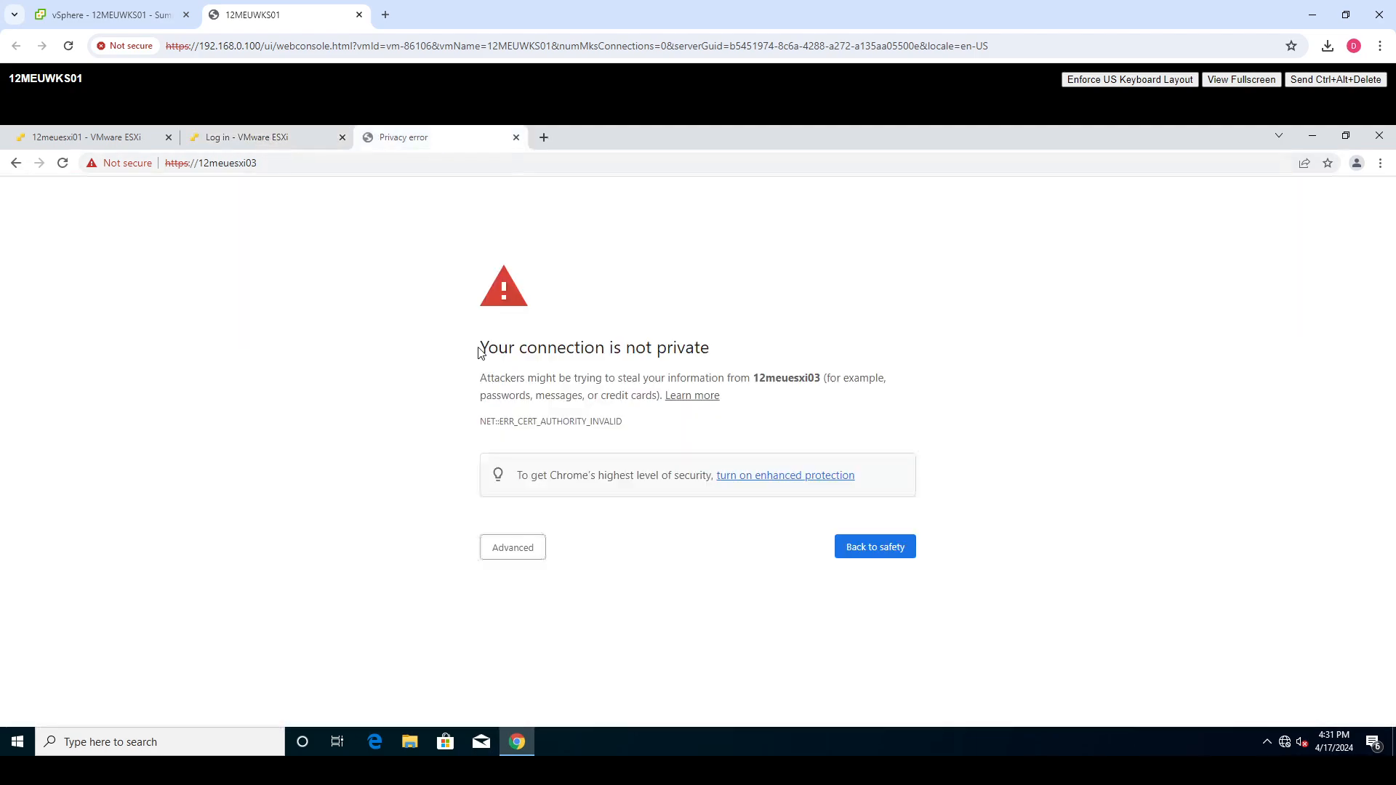
pyautogui.click(508, 551)
pyautogui.click(536, 661)
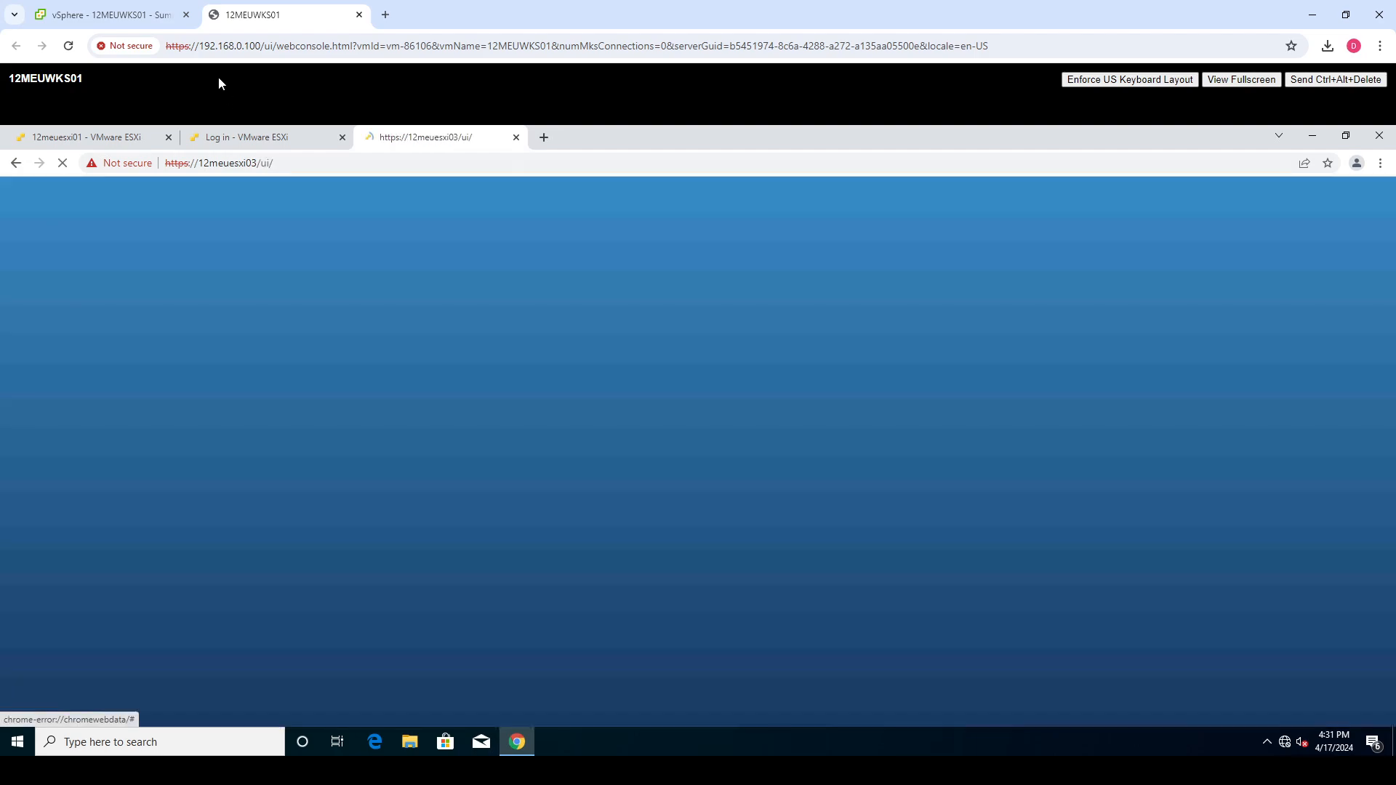
# Log in to 12meuesxi02 as root with the account password, and opt out of the Customer Experience Improvement Program.
pyautogui.click(258, 141)
pyautogui.click(155, 427)
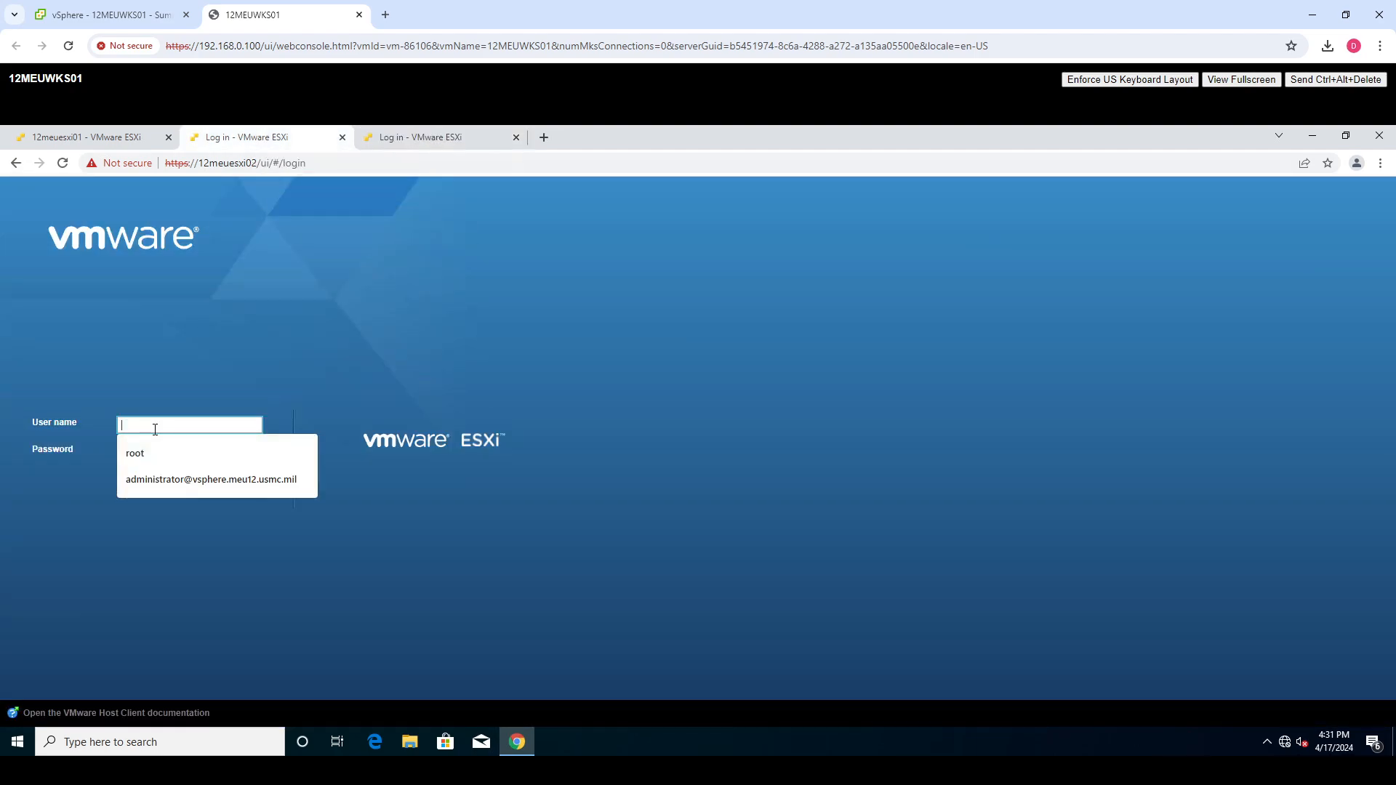
pyautogui.write('root')
pyautogui.press('Tab')
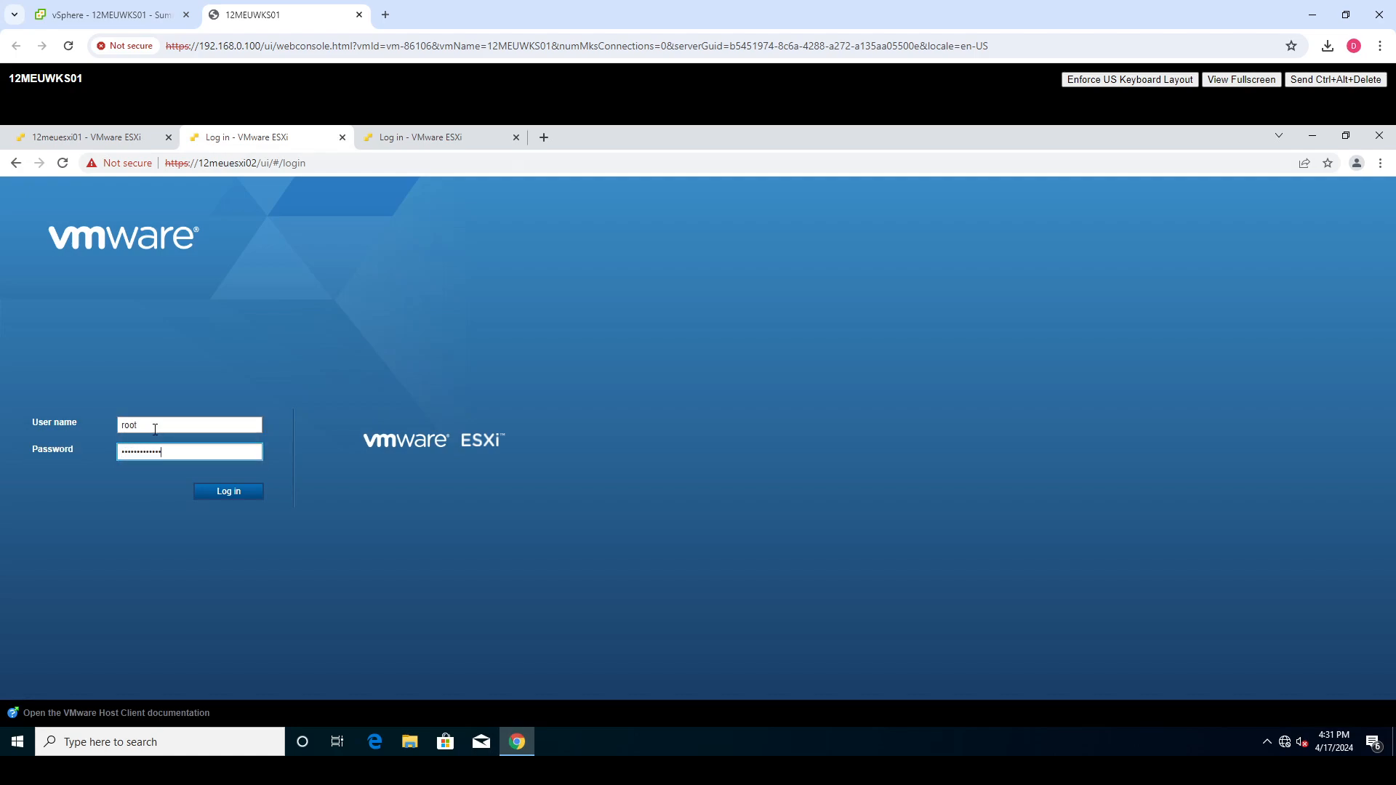
pyautogui.press('Return')
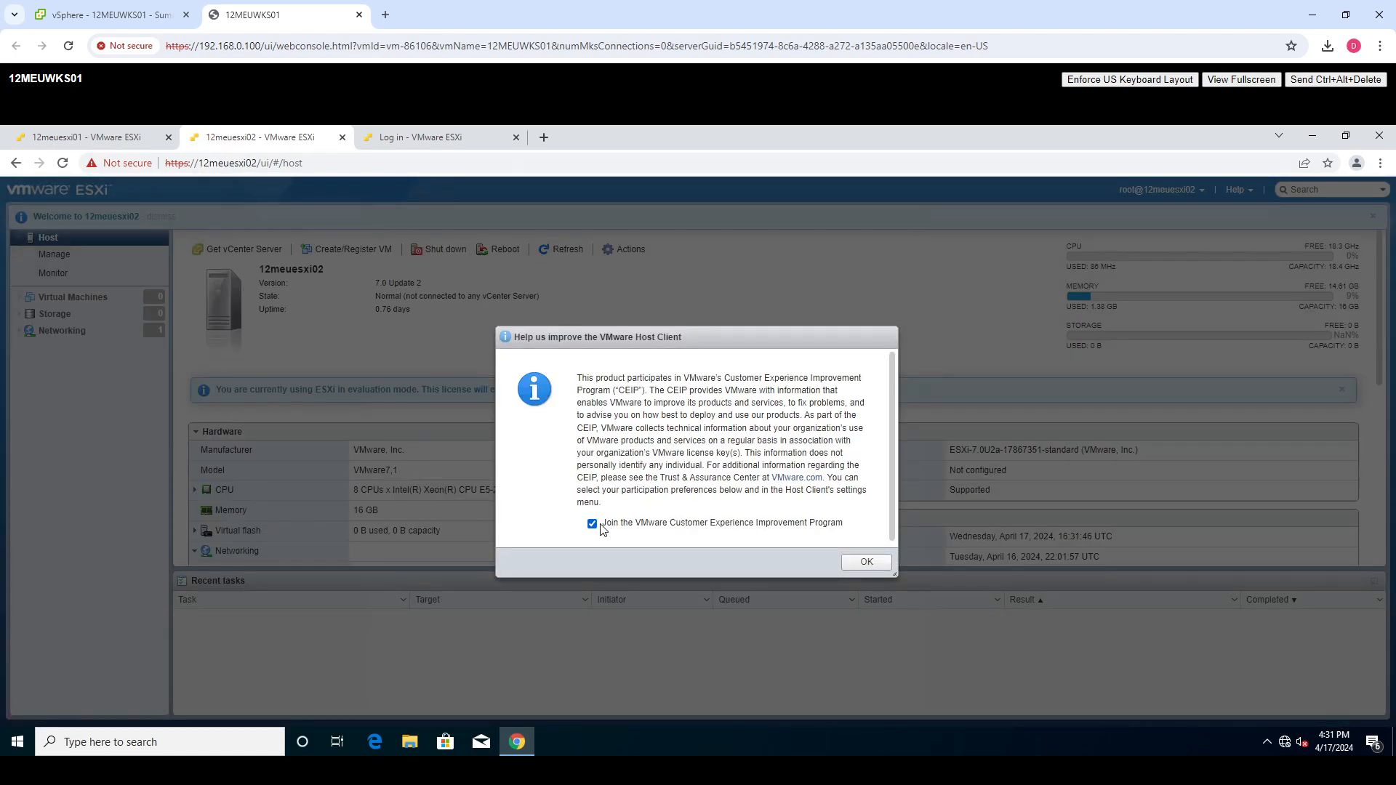
pyautogui.click(600, 524)
pyautogui.click(863, 566)
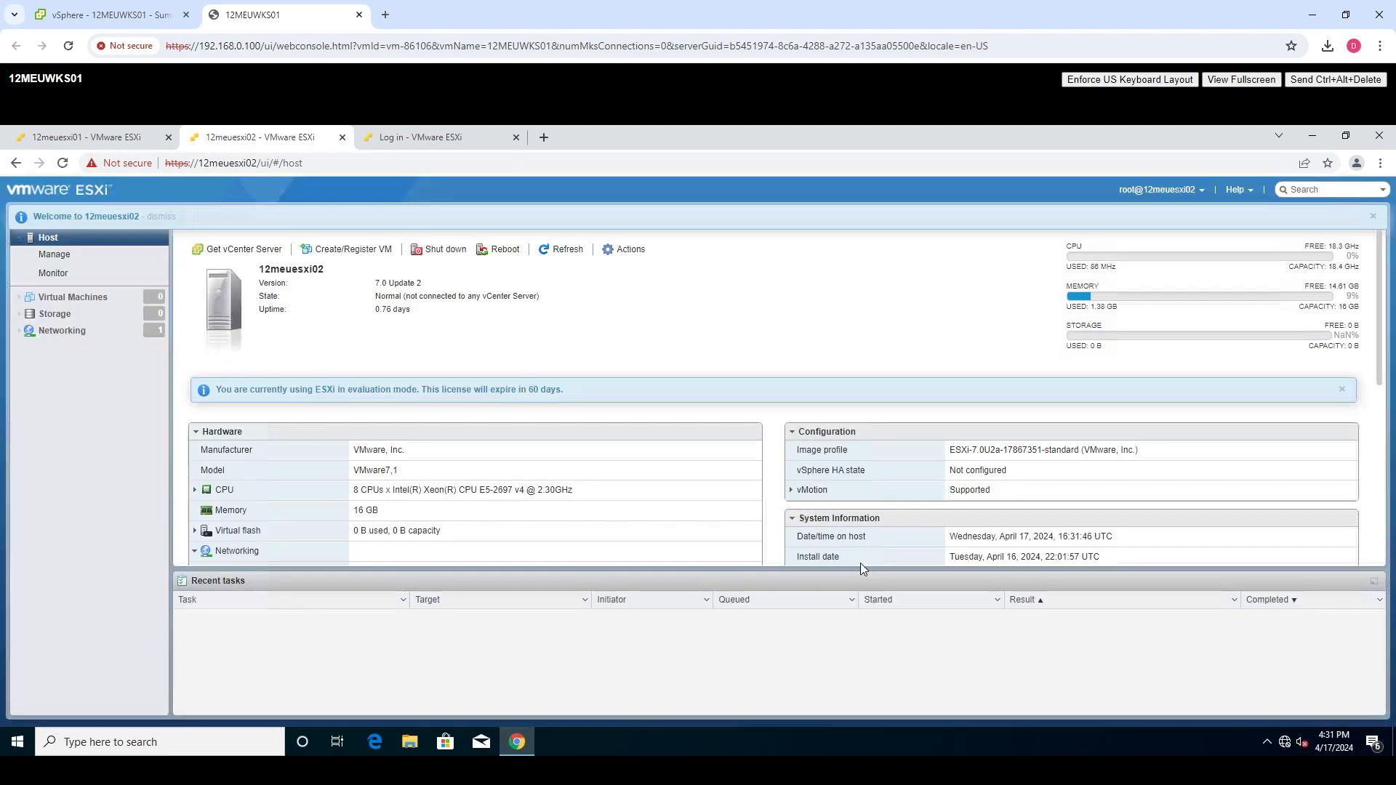
# In the 12meuesxi02 networking settings, start a VMkernel NIC with a new port group named vMotion and VLAN ID 1125.
pyautogui.click(91, 334)
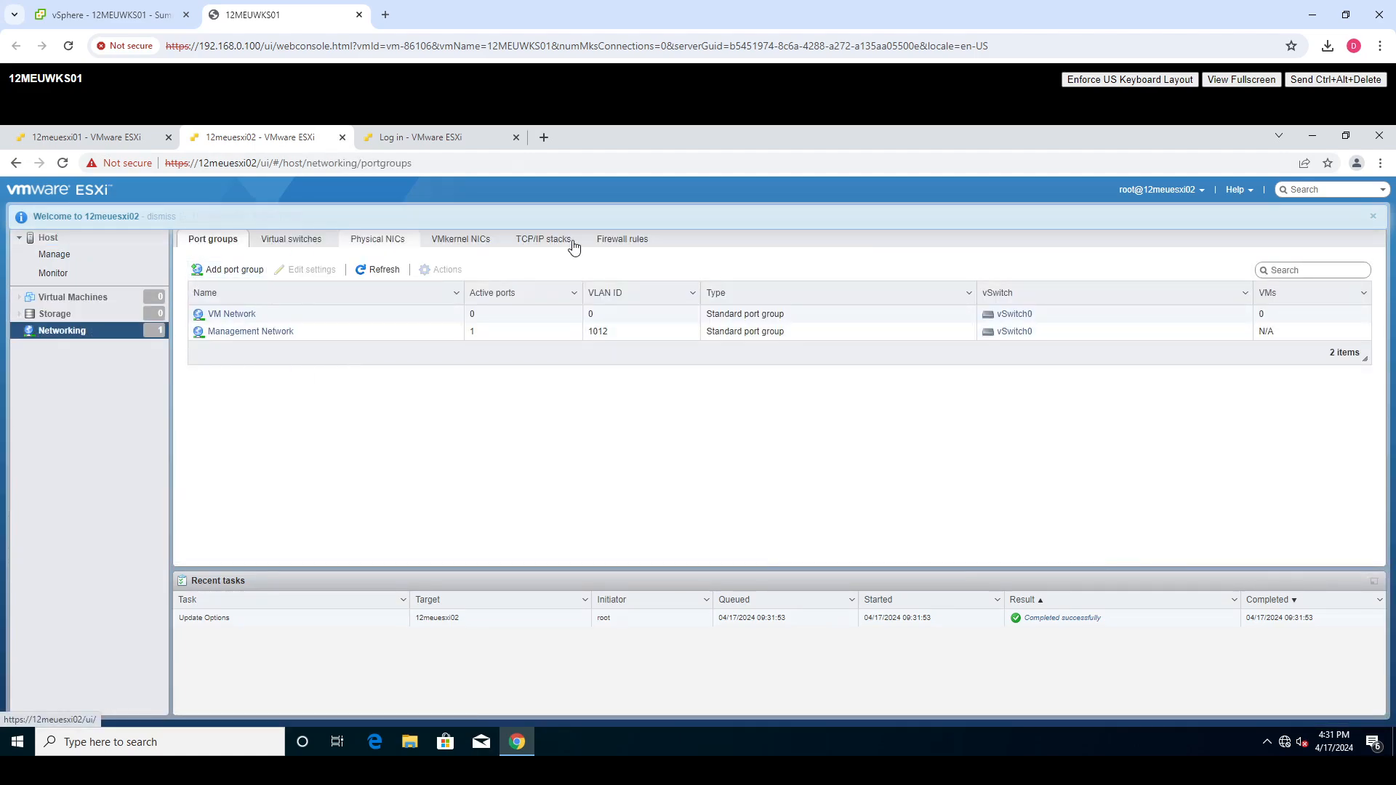
pyautogui.click(463, 241)
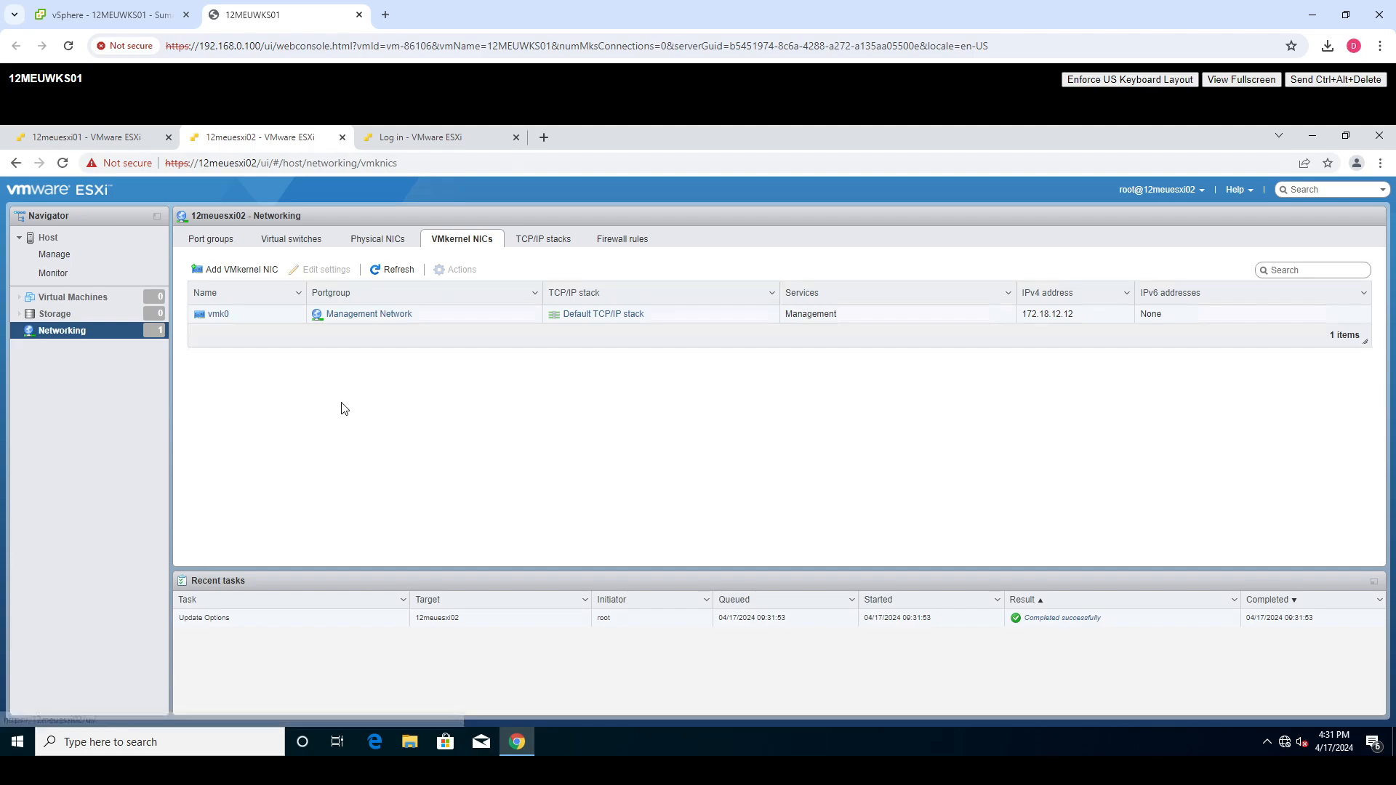
pyautogui.click(251, 269)
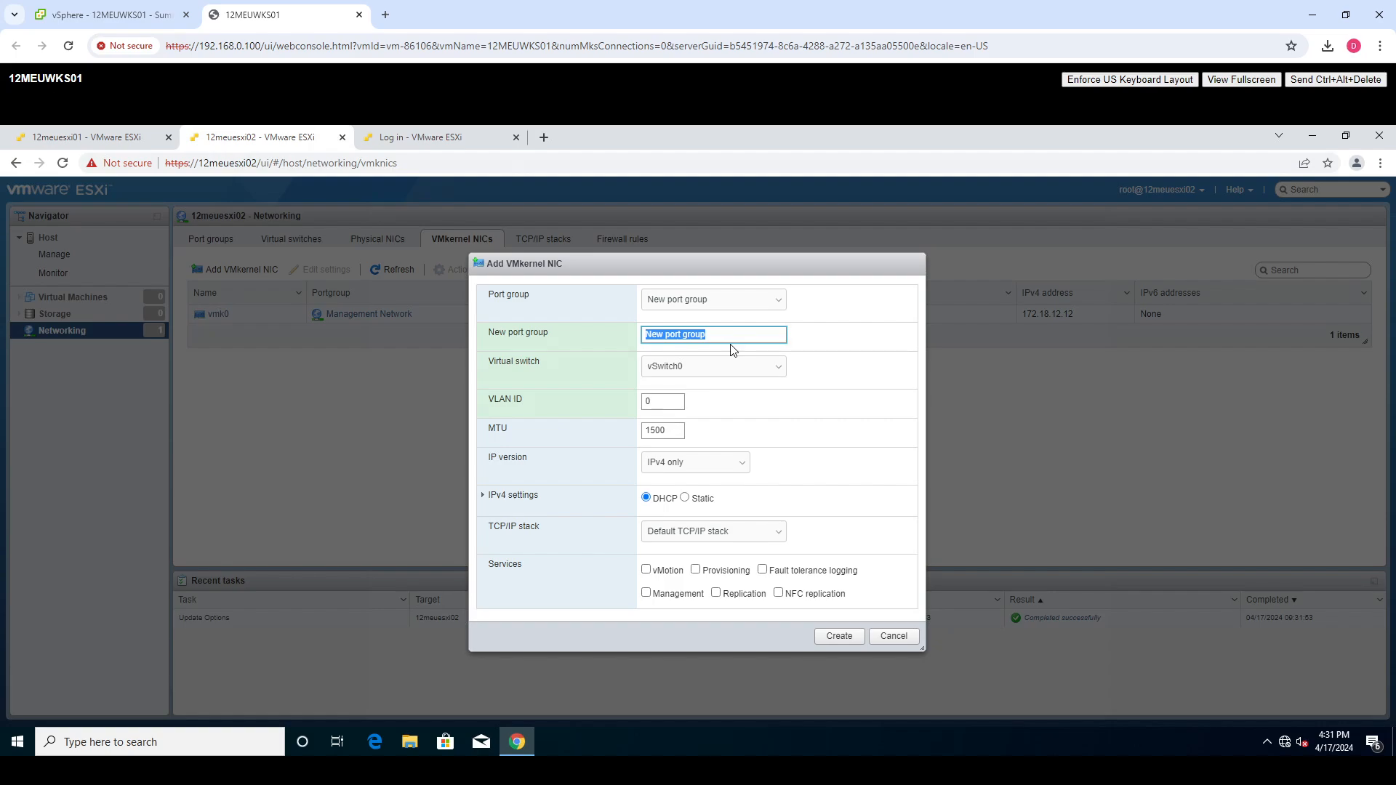
pyautogui.write('vMotion')
pyautogui.press('Tab')
pyautogui.press('Tab')
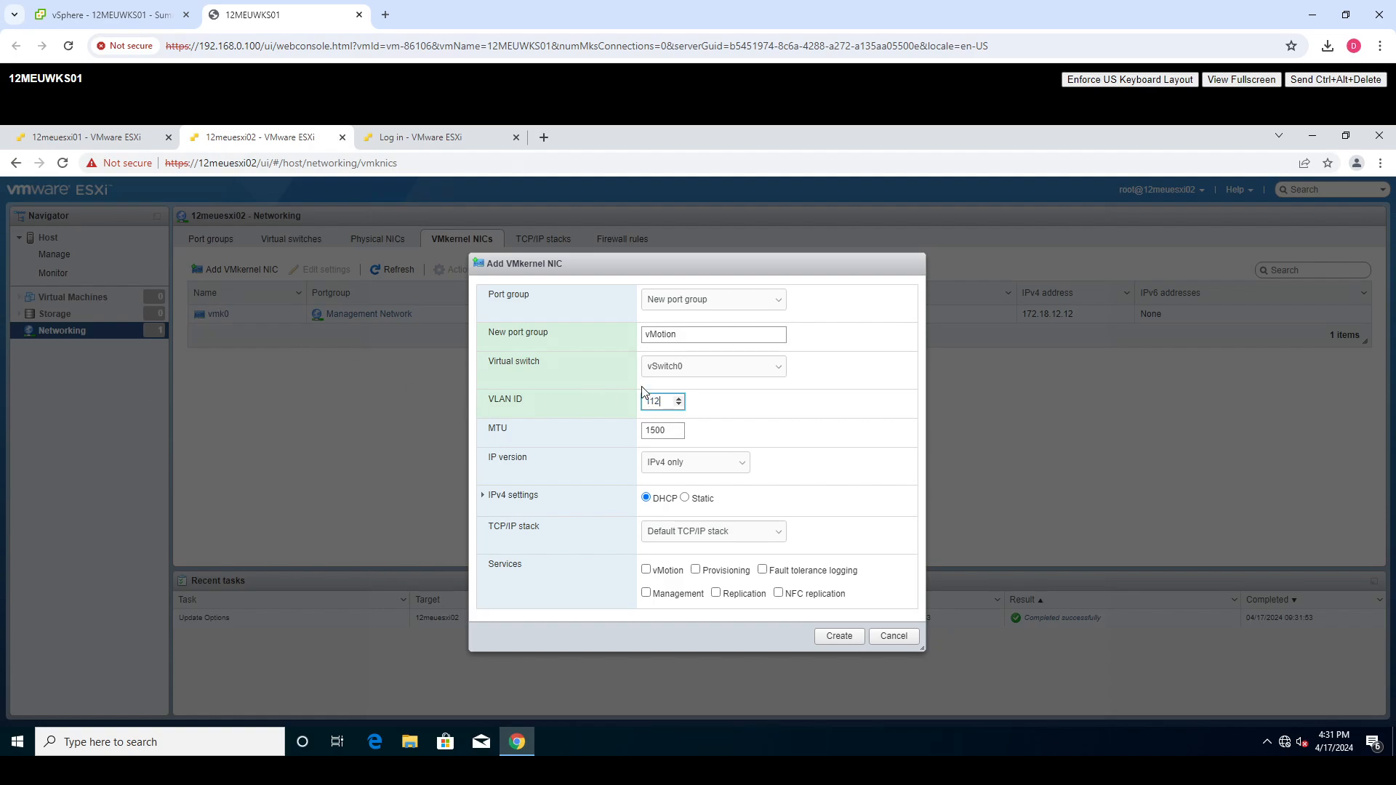
pyautogui.press('Tab')
pyautogui.press('Tab')
# Assign static IPv4 address 172.18.12.132 with subnet mask 255.255.255.224, and create the NIC with the vMotion service enabled.
pyautogui.click(684, 497)
pyautogui.click(531, 497)
pyautogui.click(646, 531)
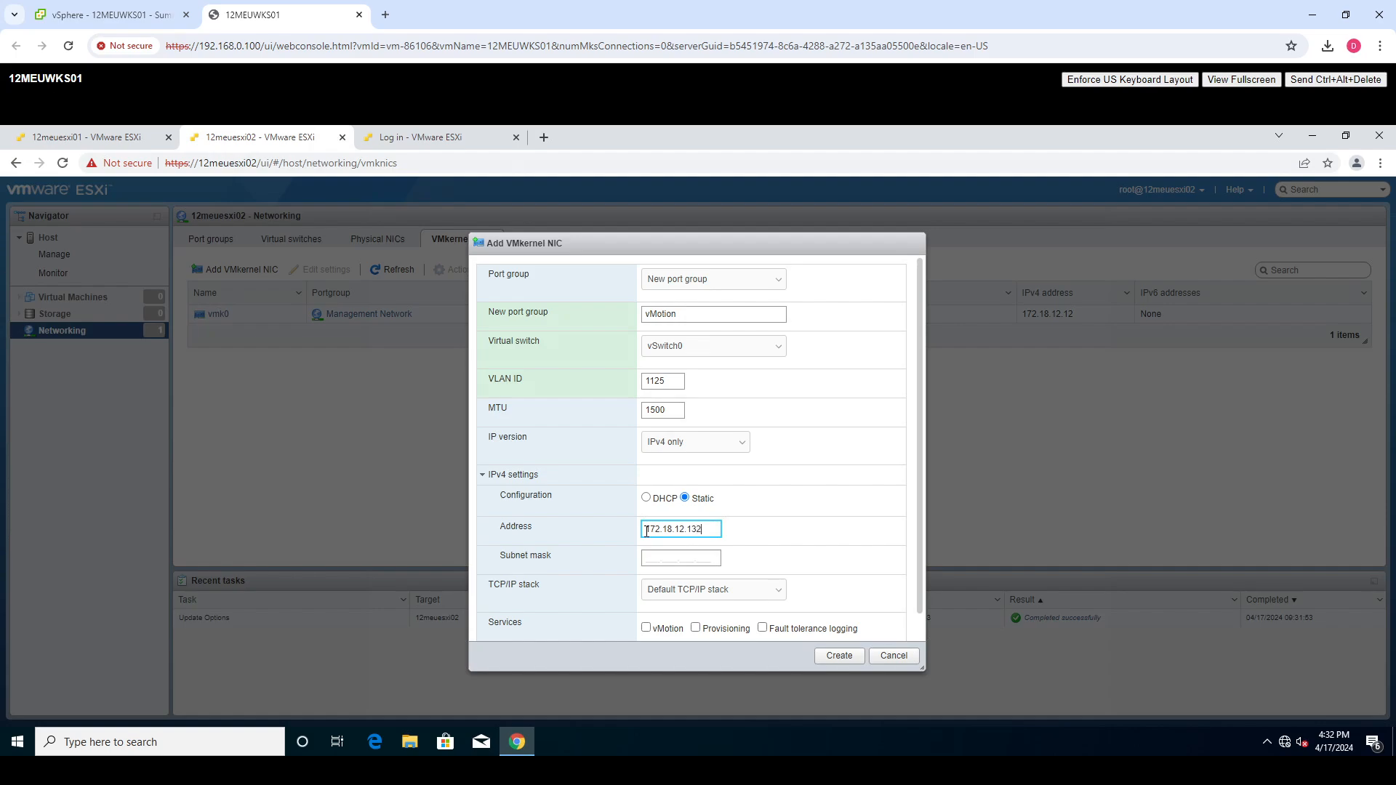
pyautogui.click(656, 558)
pyautogui.write('255.255.255.2')
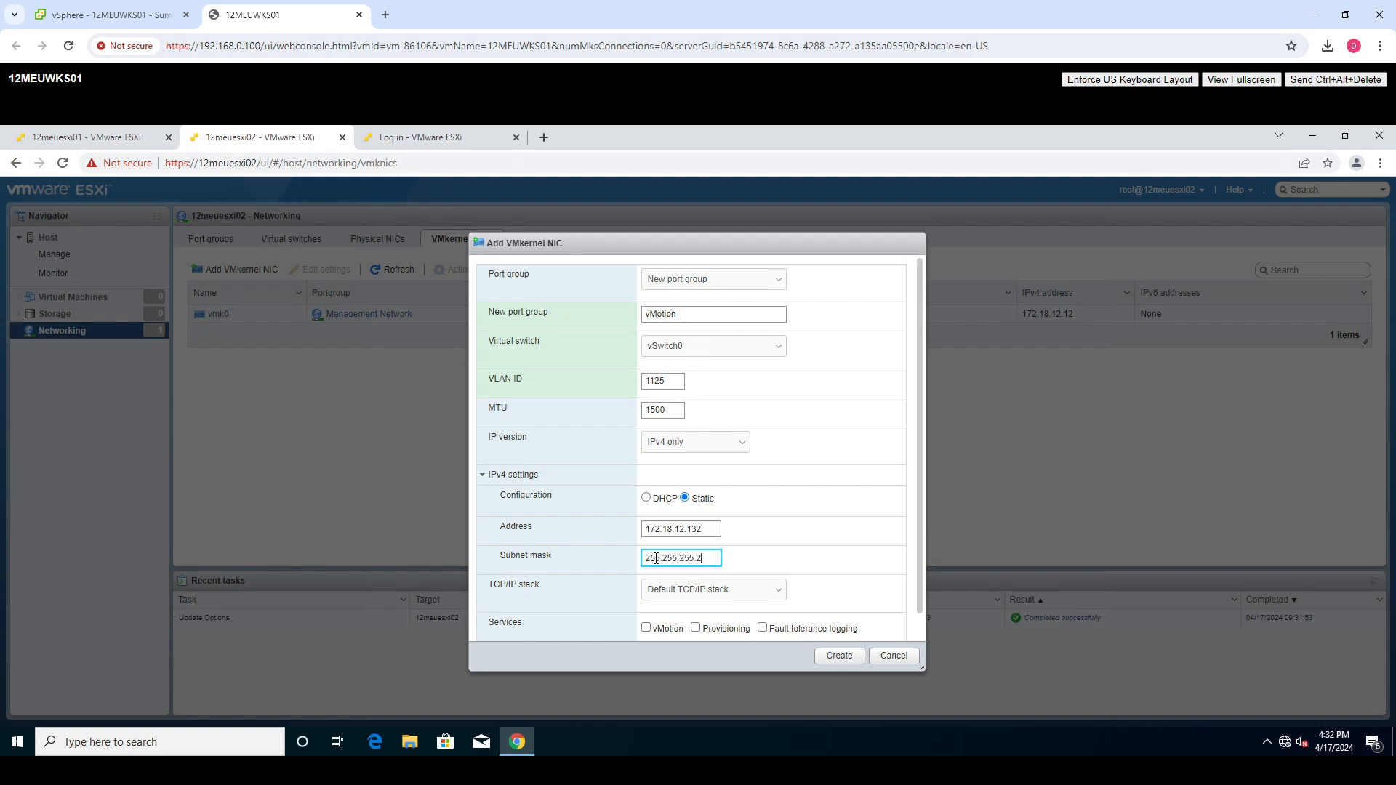
pyautogui.write('24')
pyautogui.click(646, 628)
pyautogui.click(839, 656)
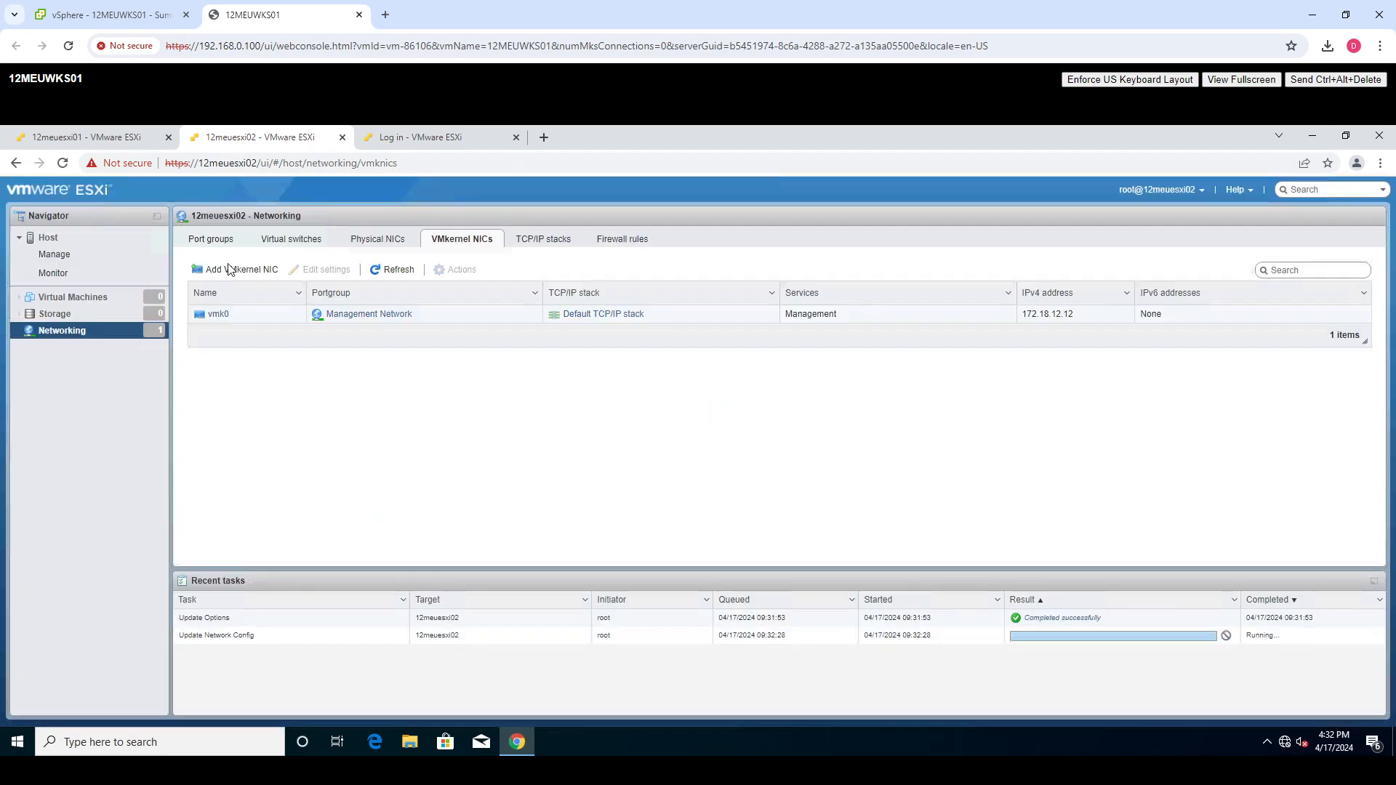
# Start a second VMkernel NIC on 12meuesxi02 with a new port group named Provisioning and VLAN ID 1126.
pyautogui.click(230, 270)
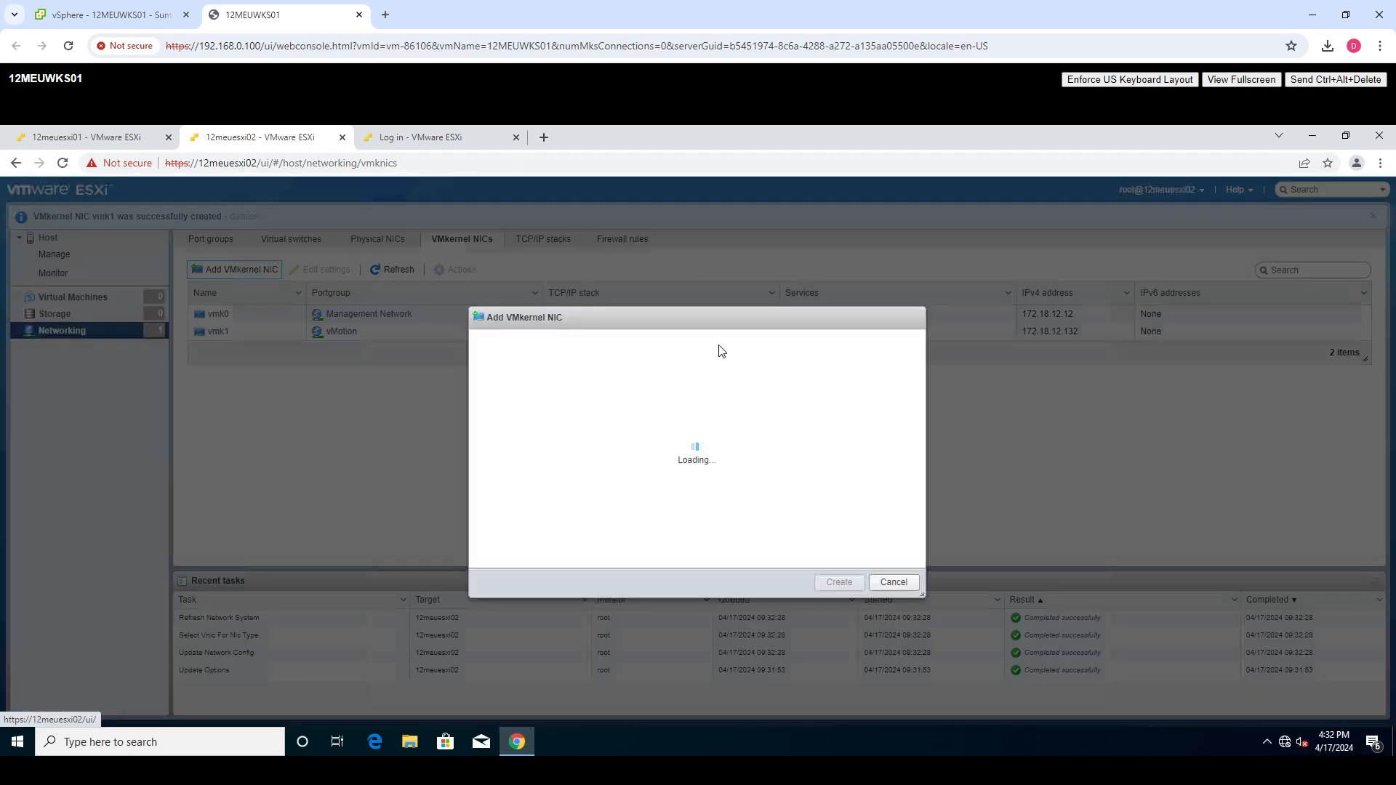
pyautogui.moveTo(716, 336); pyautogui.dragTo(499, 339)
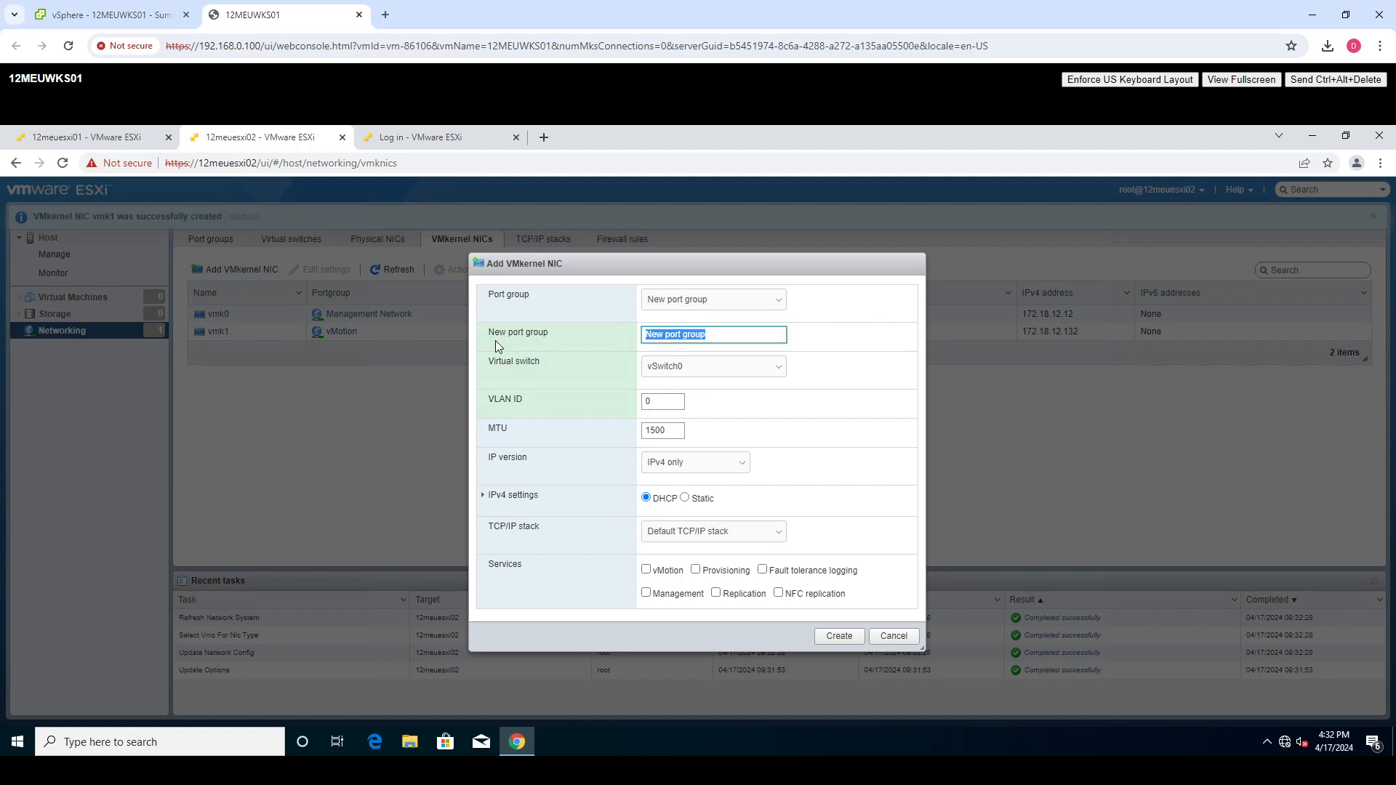
pyautogui.write('Provisioning')
pyautogui.press('Tab')
pyautogui.press('Tab')
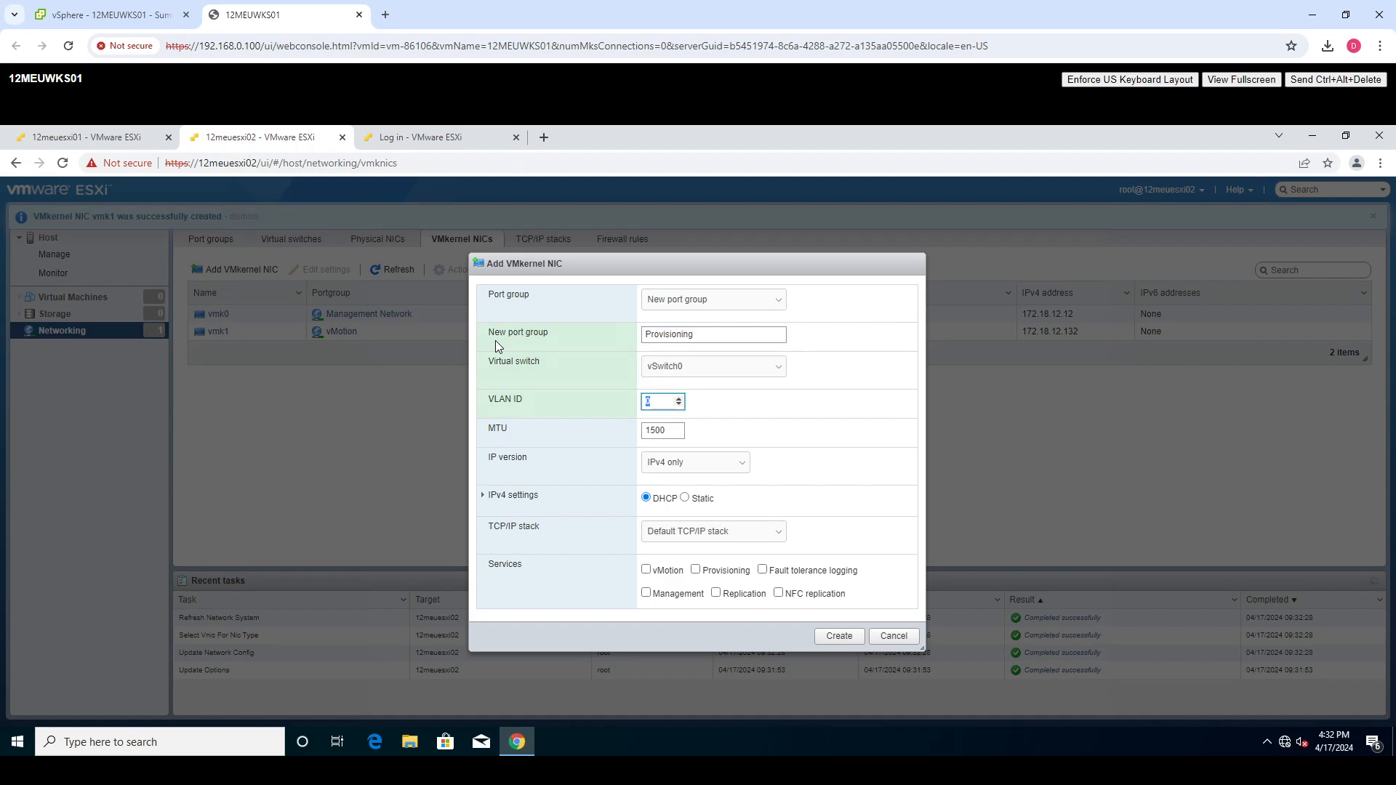
pyautogui.write('11')
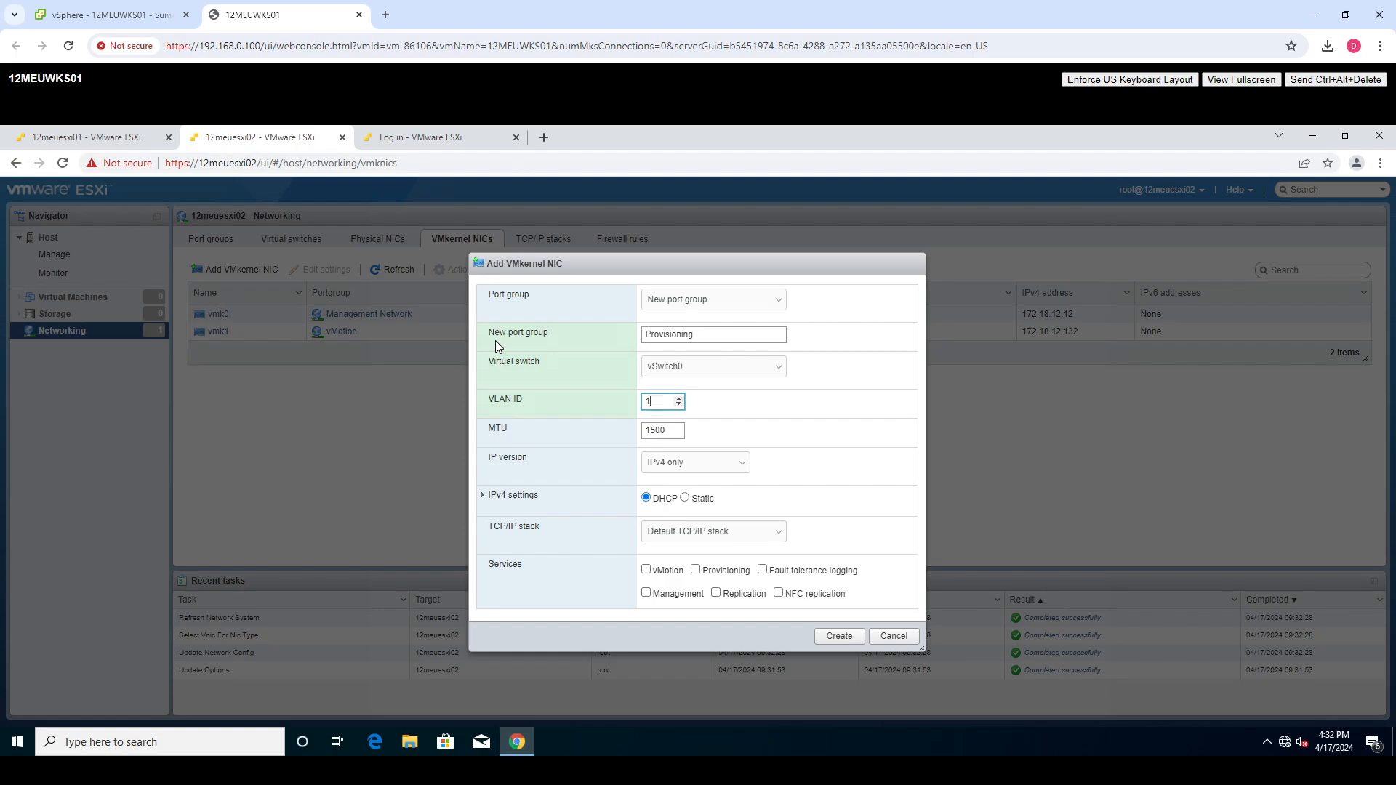
pyautogui.write('26')
pyautogui.press('Tab')
# Assign the Provisioning NIC static IPv4 address 172.18.12.162 with subnet mask 255.255.255.224, enable the Provisioning service and create it.
pyautogui.click(685, 498)
pyautogui.click(653, 527)
pyautogui.write('172.18.12')
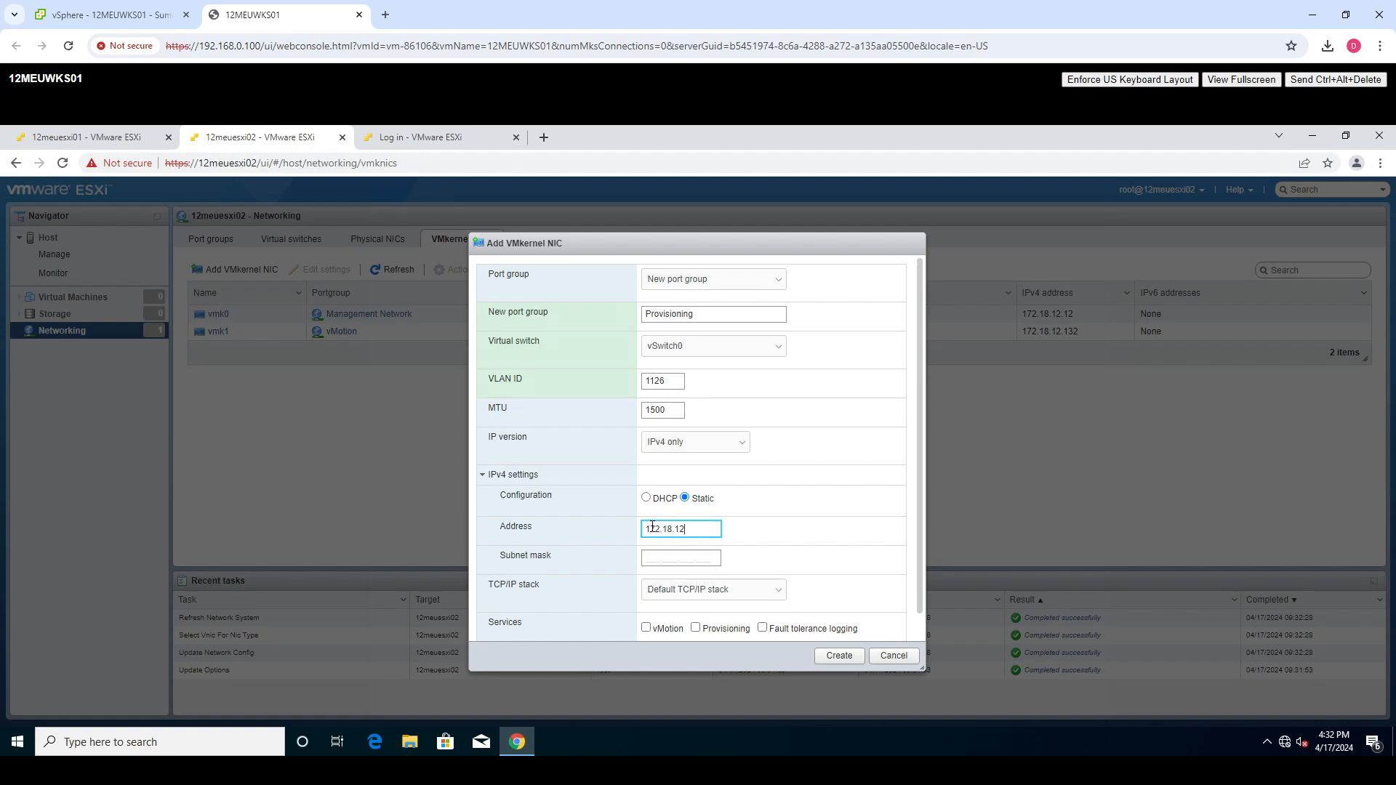
pyautogui.write('.162')
pyautogui.press('Tab')
pyautogui.write('2')
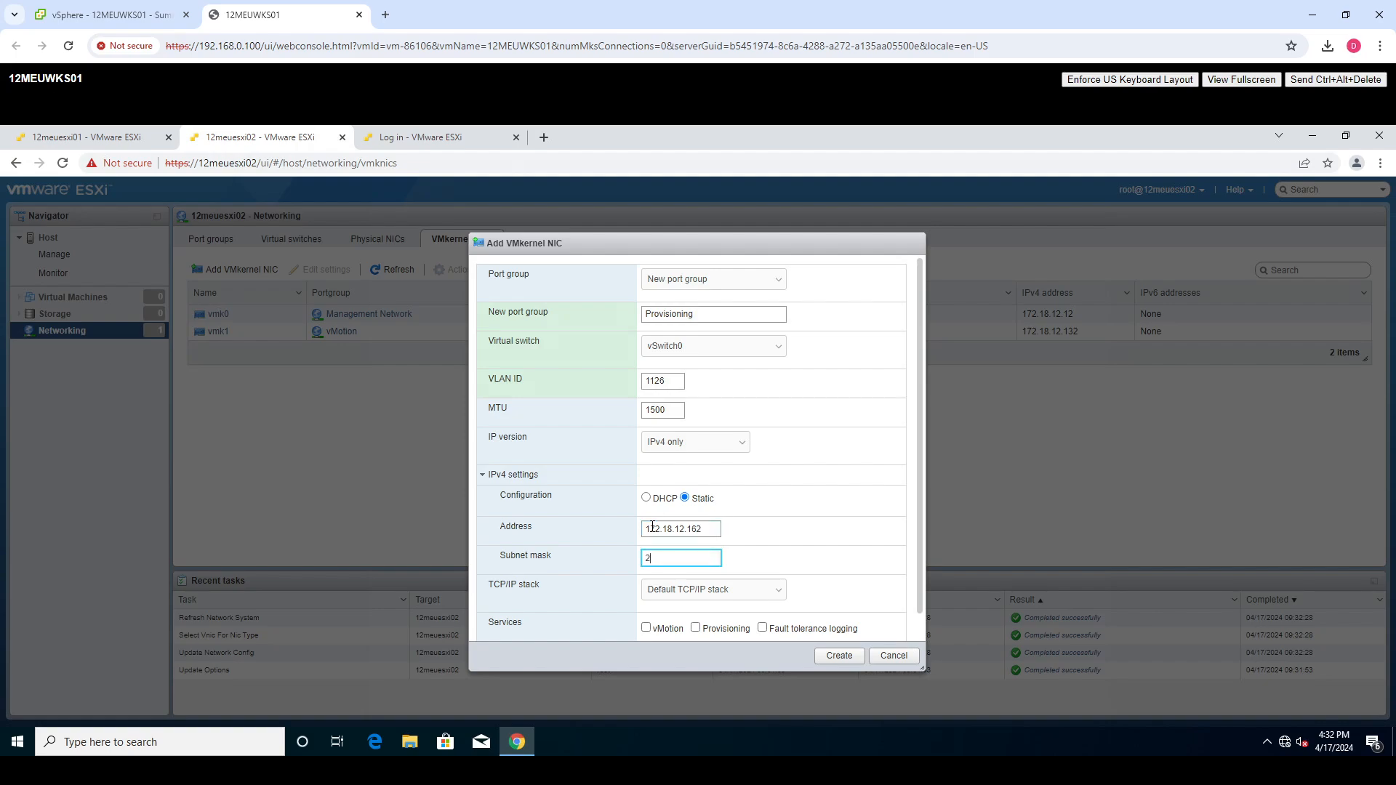
pyautogui.write('55.255.255.224')
pyautogui.click(695, 628)
pyautogui.click(831, 657)
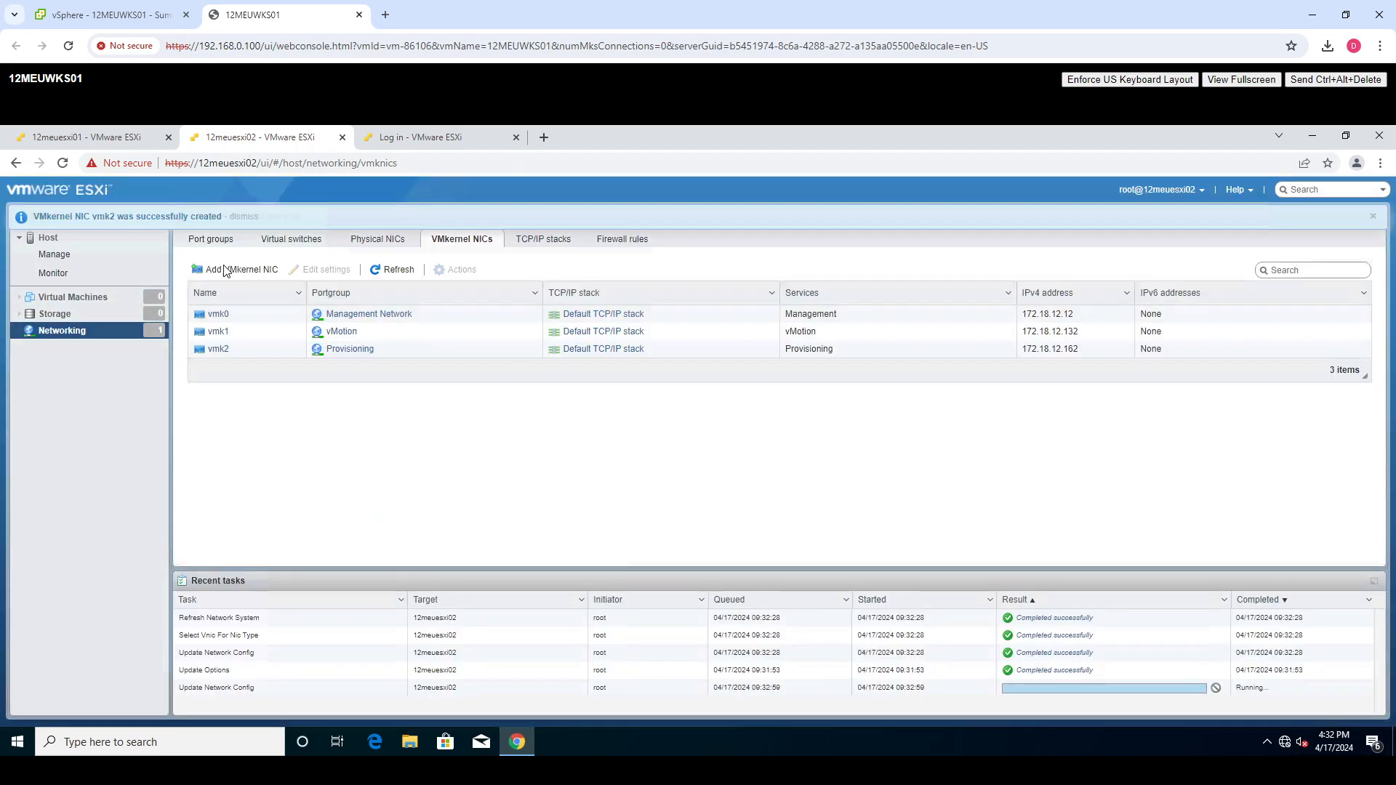
# Start a third VMkernel NIC on 12meuesxi02 with a new port group named vSAN and VLAN ID 1127.
pyautogui.click(235, 269)
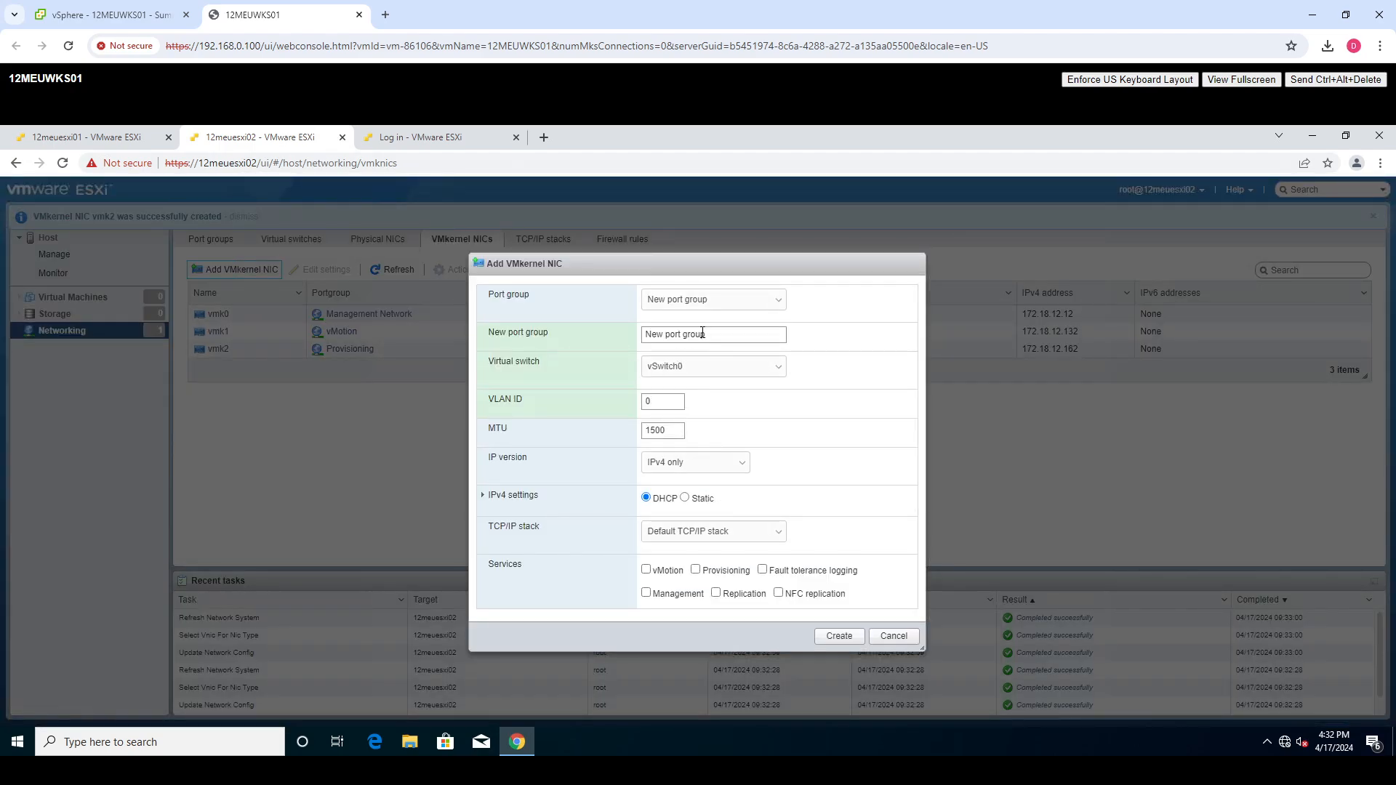
pyautogui.click(703, 333)
pyautogui.tripleClick(704, 333)
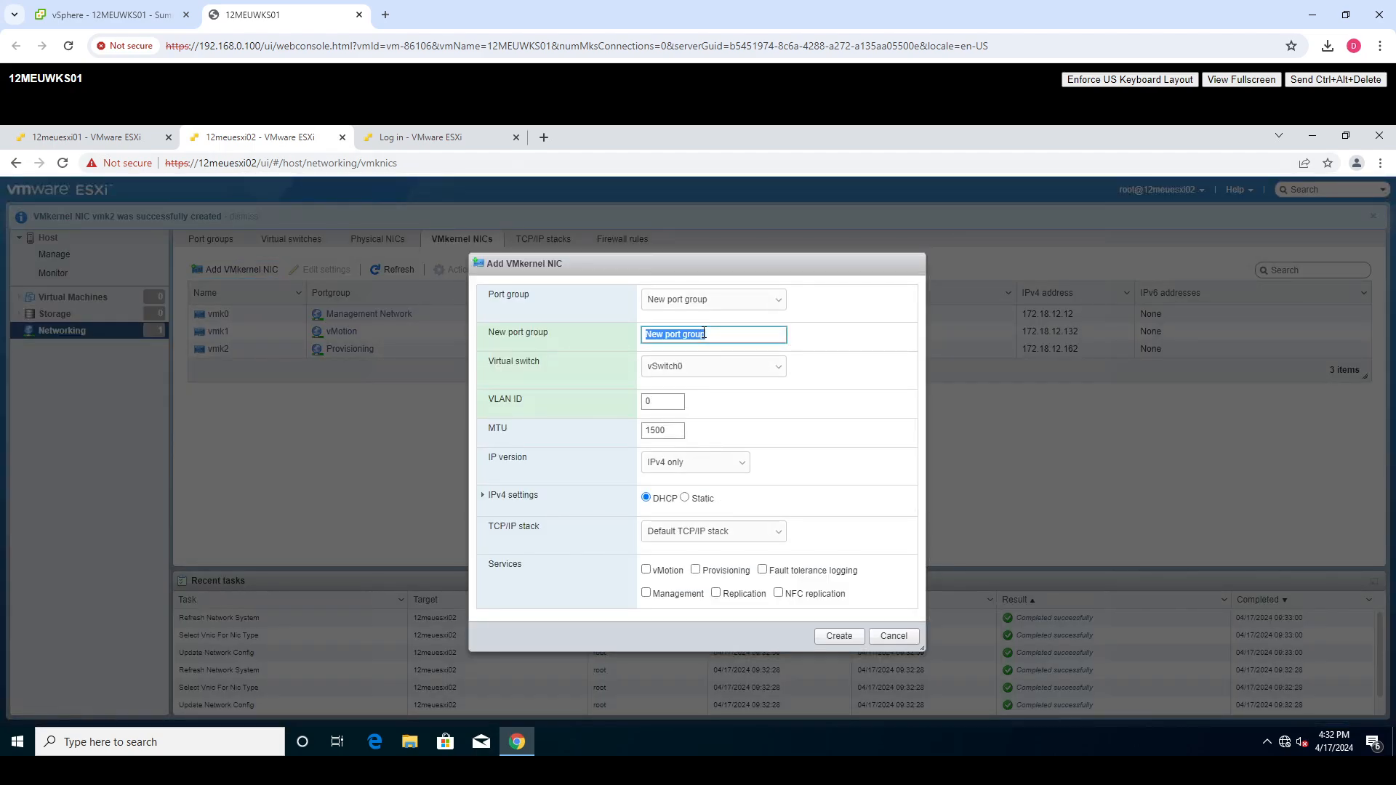
pyautogui.write('vSAN')
pyautogui.press('Tab')
pyautogui.press('Tab')
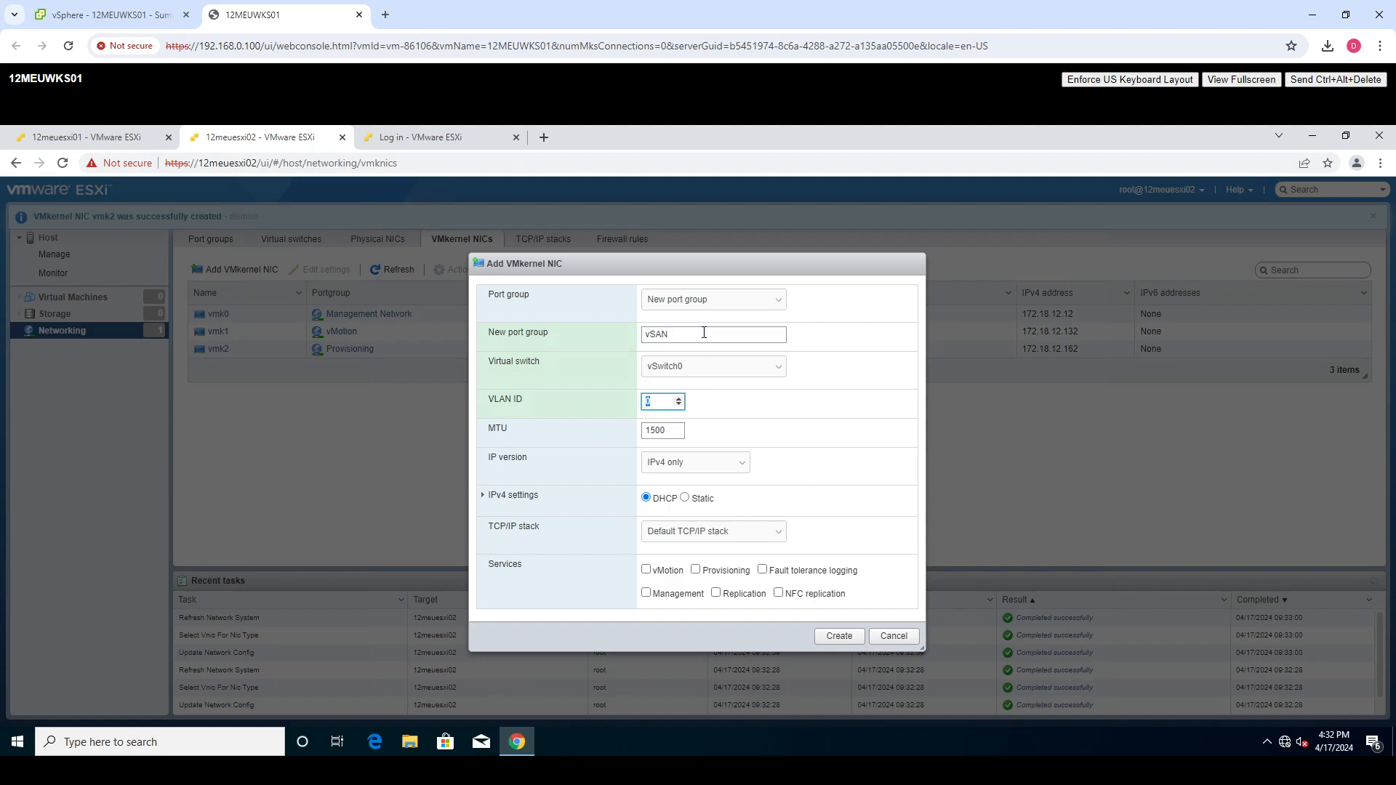
pyautogui.write('17')
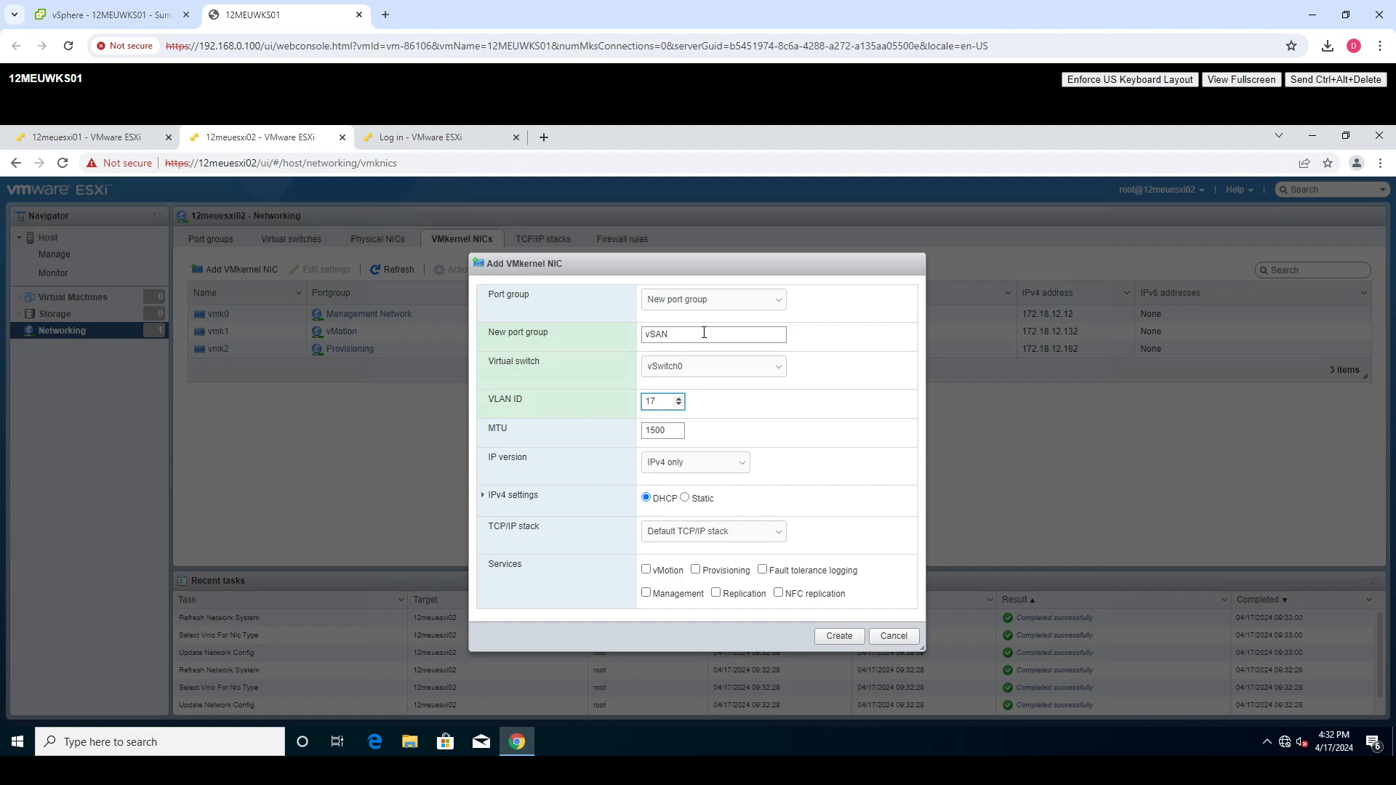
pyautogui.write('2')
# Assign static IPv4 address 172.18.12.202 with subnet mask 255.255.255.224, and create the vSAN NIC without any services enabled.
pyautogui.press('Tab')
pyautogui.press('Tab')
pyautogui.press('Tab')
pyautogui.click(684, 498)
pyautogui.click(678, 529)
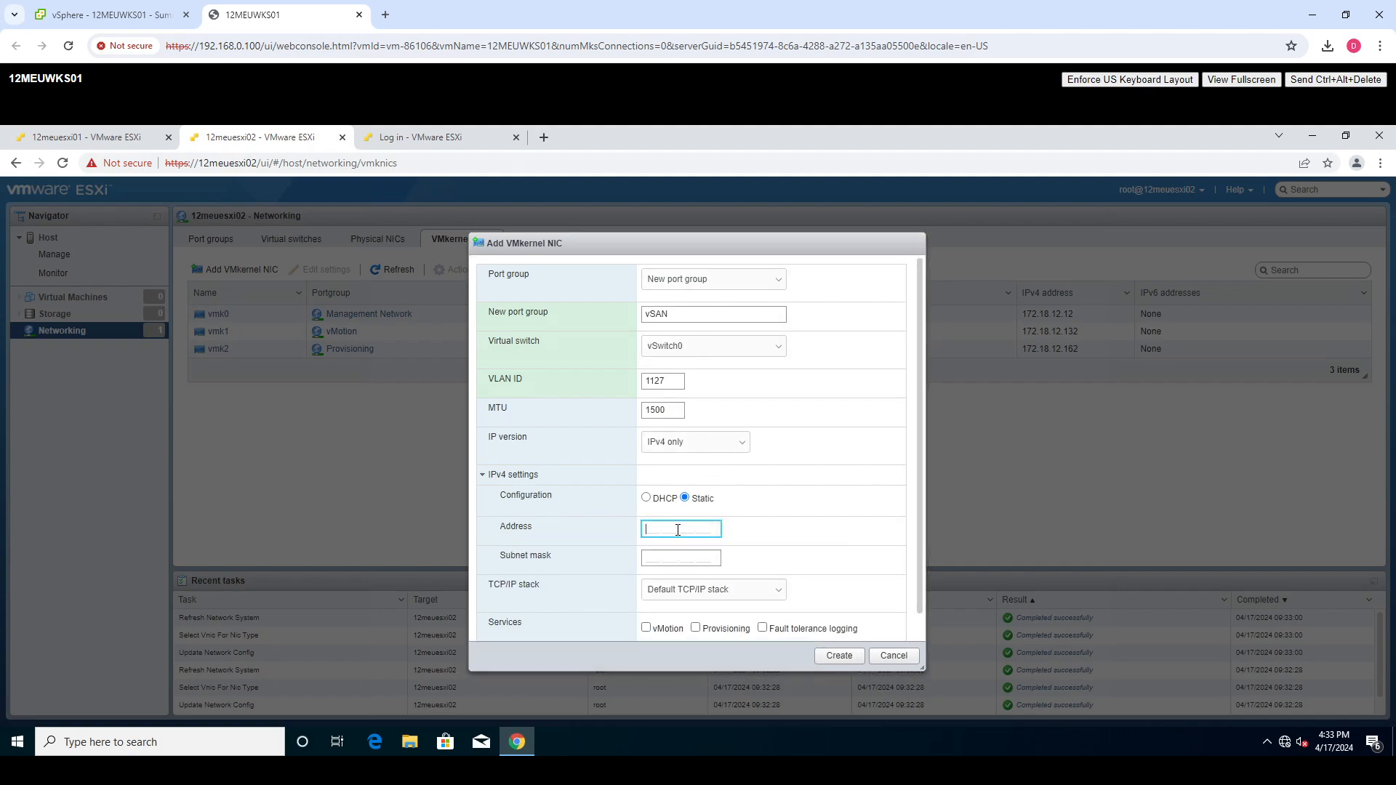
pyautogui.write('172.18.12.202')
pyautogui.press('Tab')
pyautogui.write('255.255.255.224')
pyautogui.scroll(-1, 772, 416)
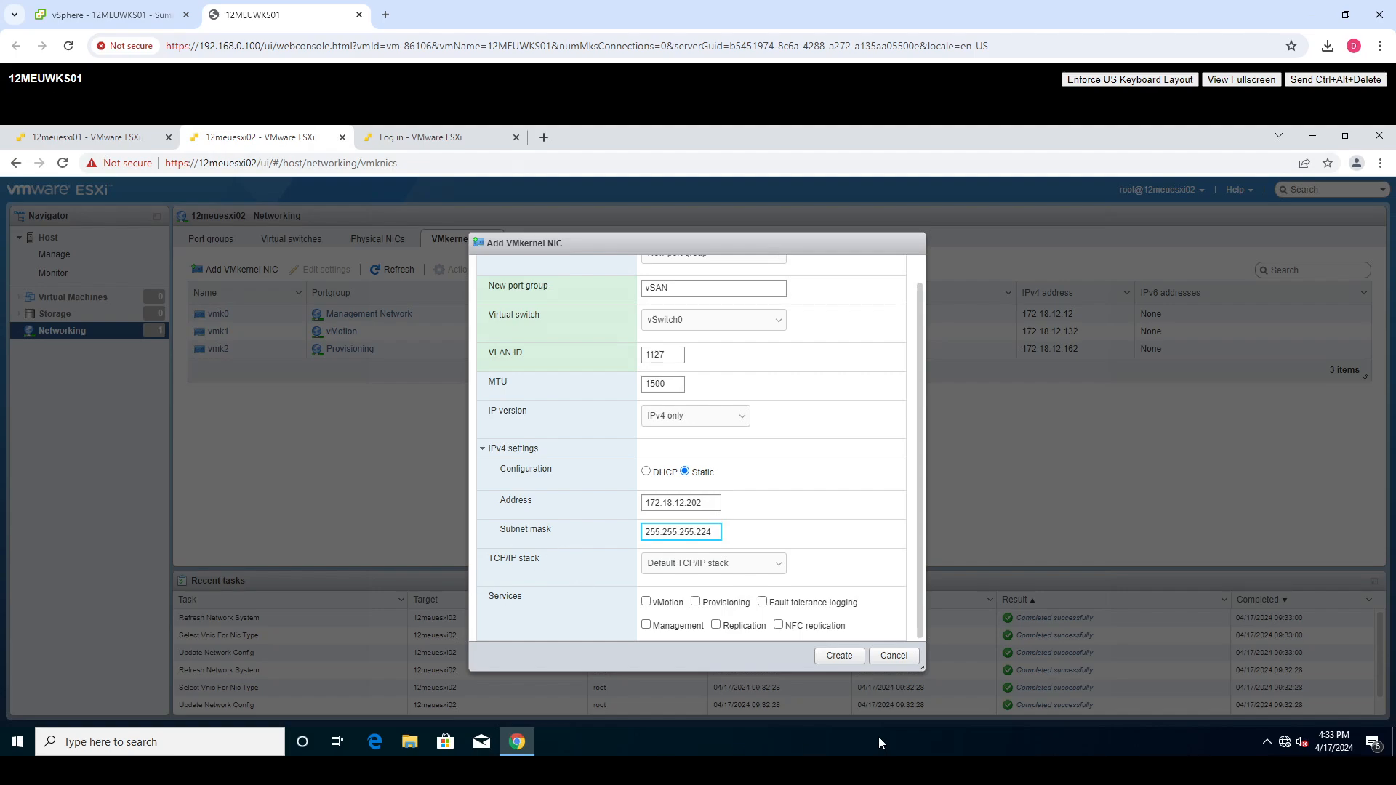
pyautogui.click(842, 658)
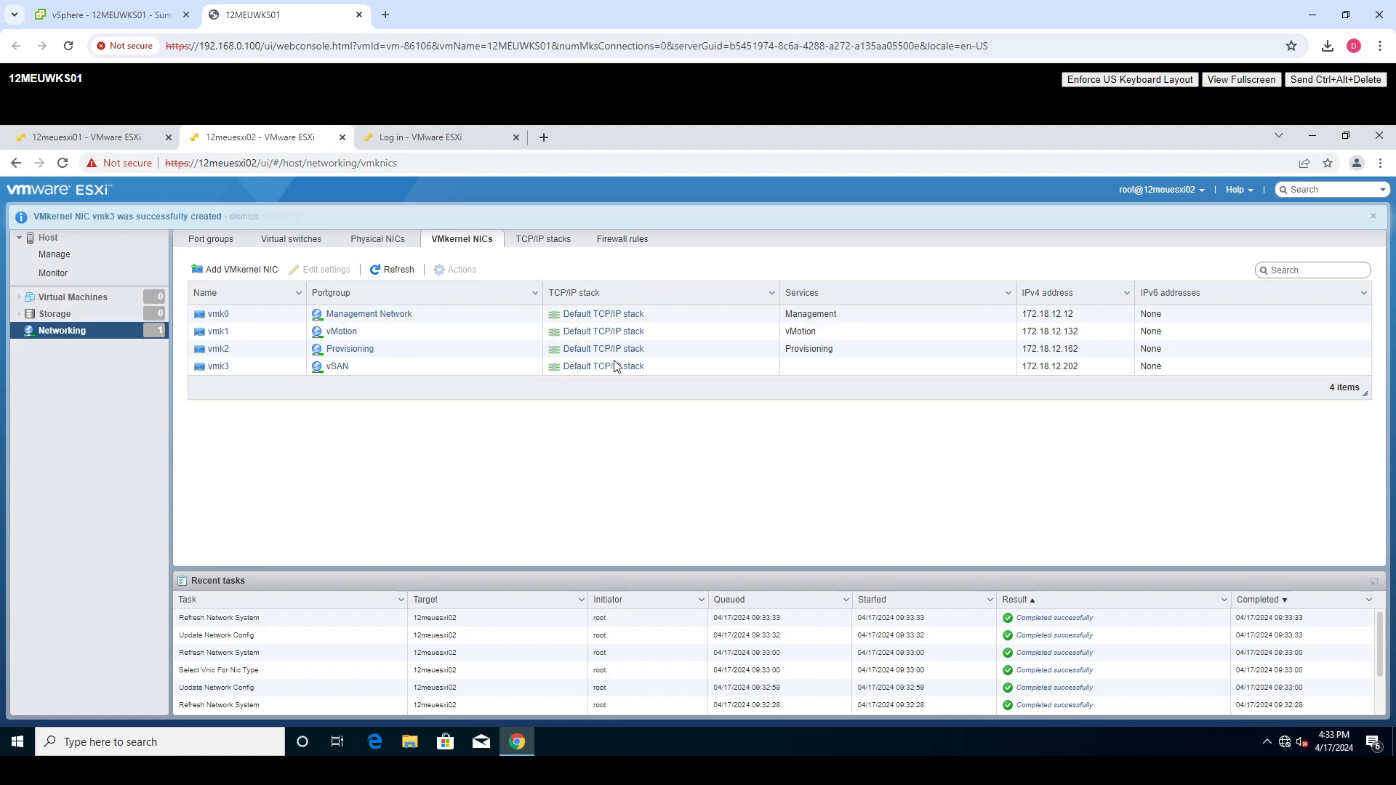
# Log in to 12meuesxi03 as root with the account password, and opt out of the Customer Experience Improvement Program.
pyautogui.click(435, 139)
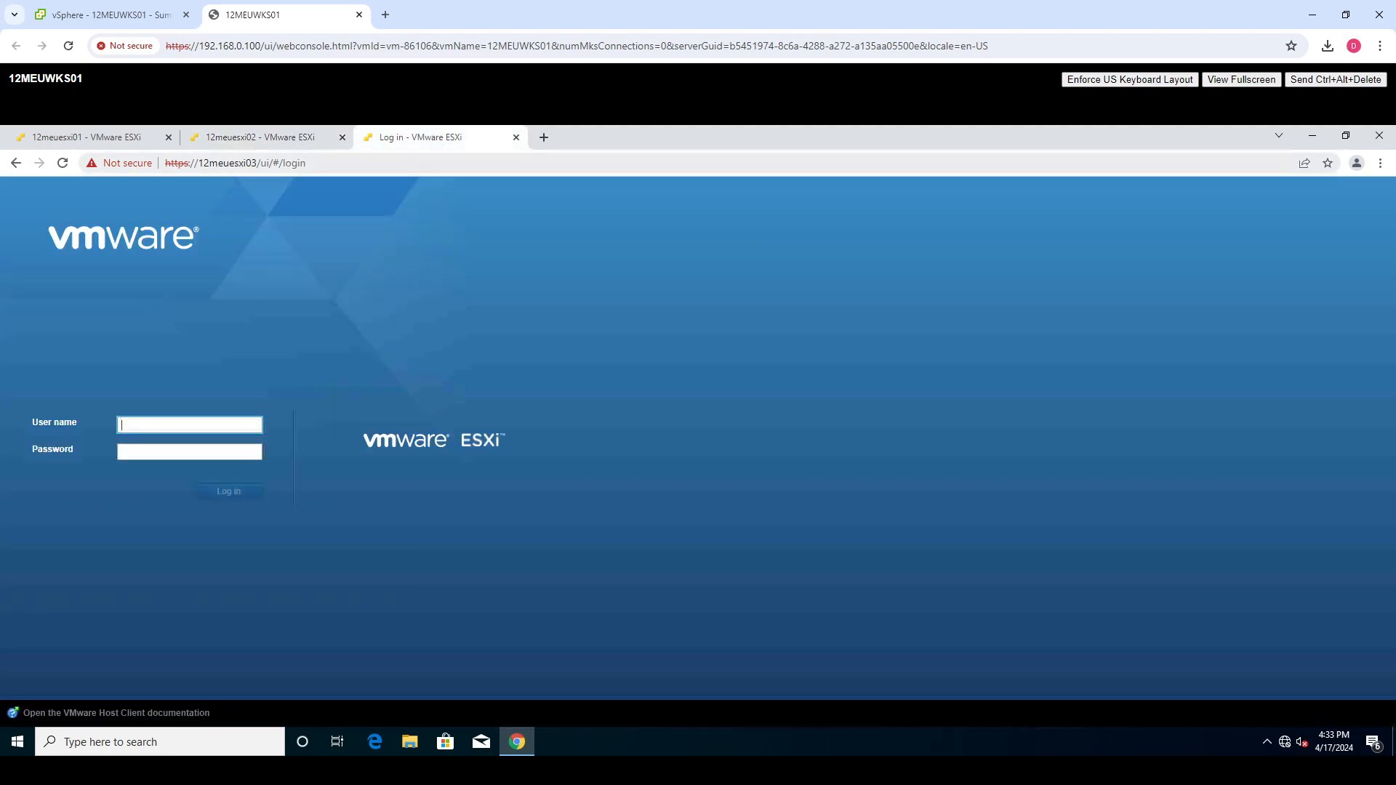
pyautogui.click(157, 424)
pyautogui.write('root')
pyautogui.press('Tab')
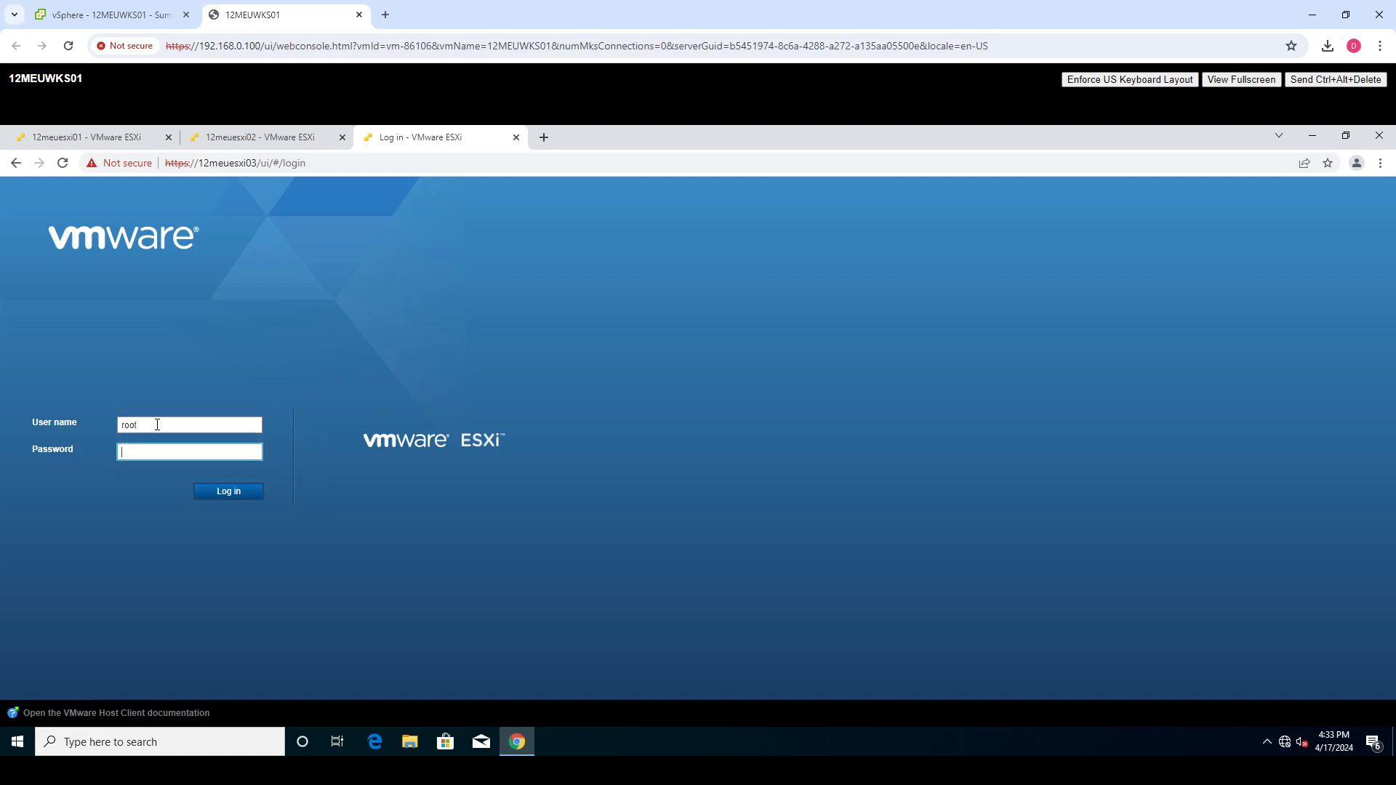
pyautogui.write('••••••••••••••')
pyautogui.press('Return')
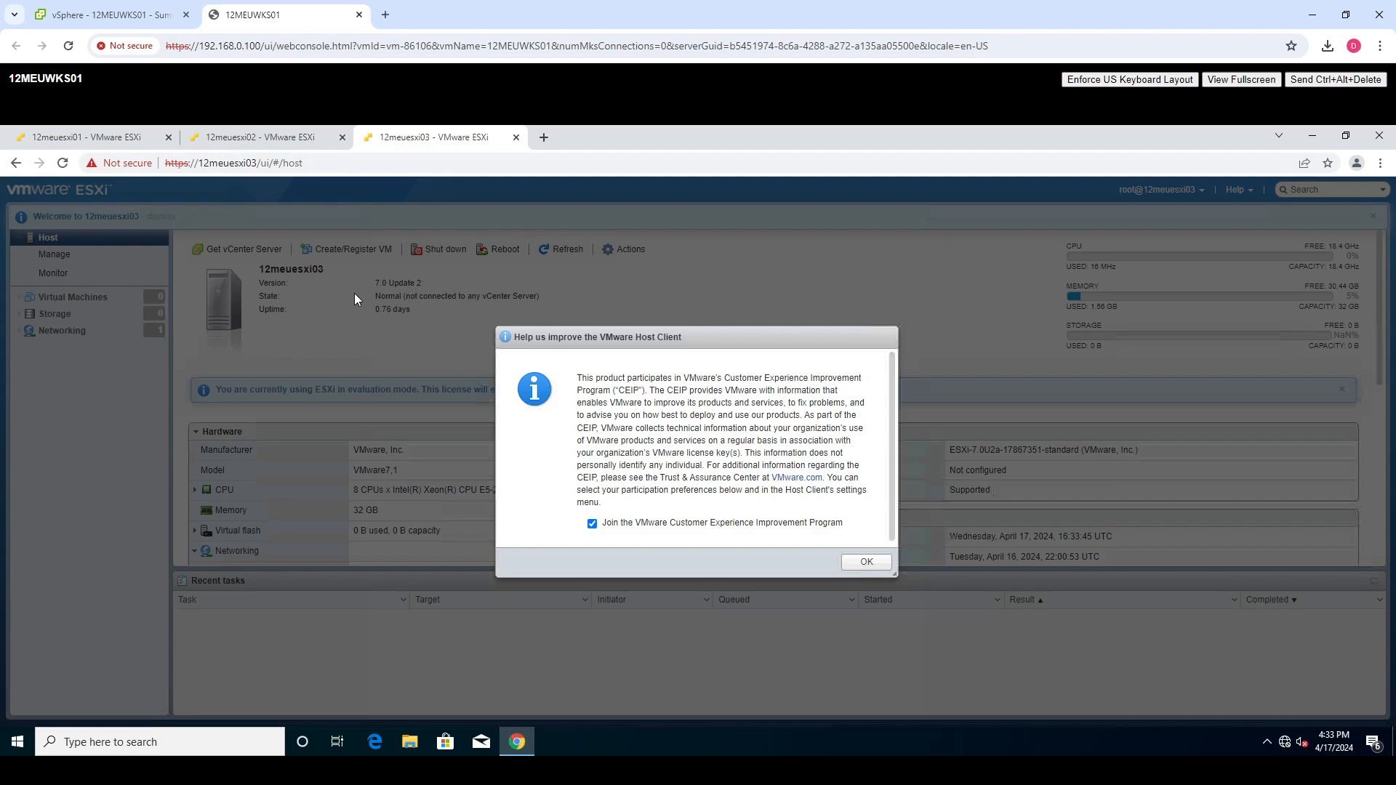
pyautogui.click(591, 524)
pyautogui.click(865, 561)
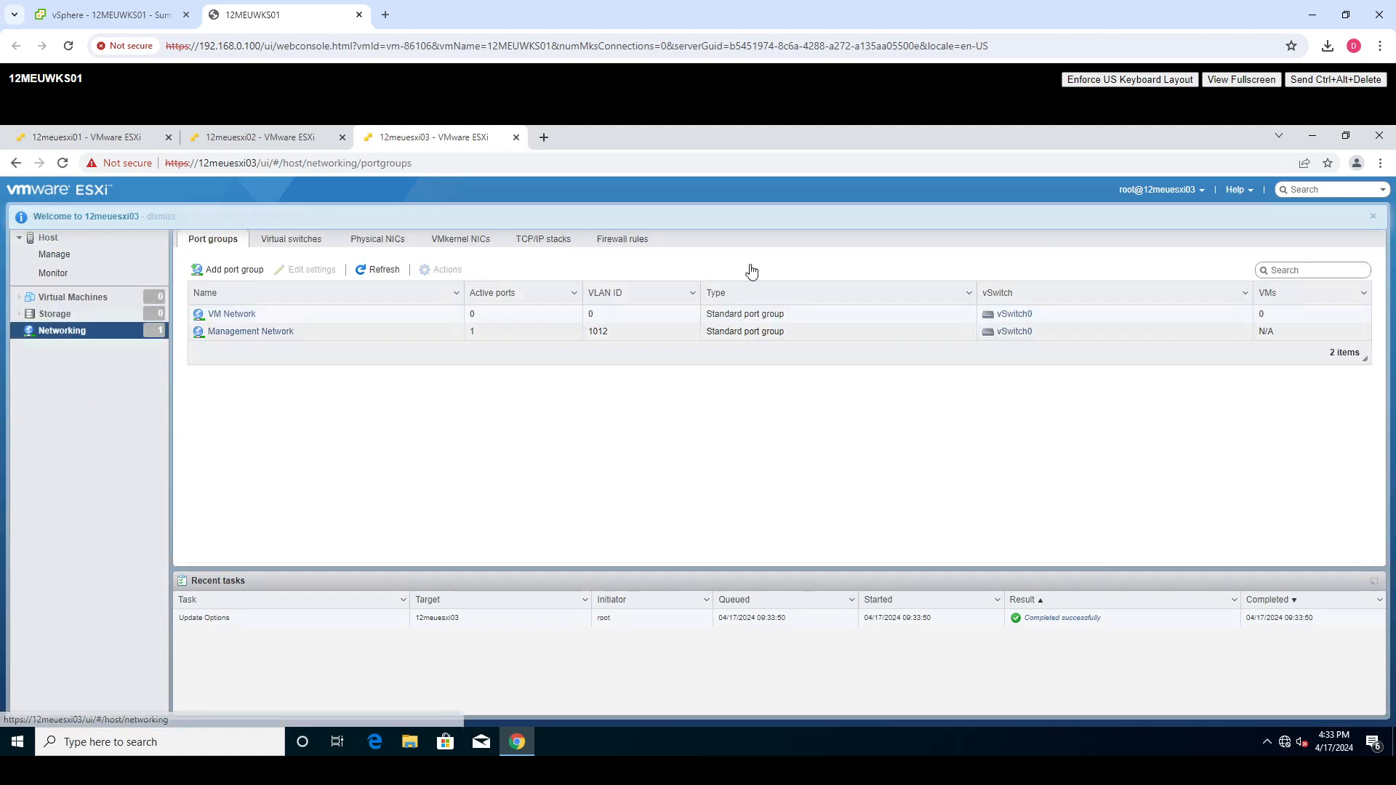
# In the 12meuesxi03 networking settings, start a VMkernel NIC with a new port group named vMotion and VLAN ID 1125.
pyautogui.click(440, 240)
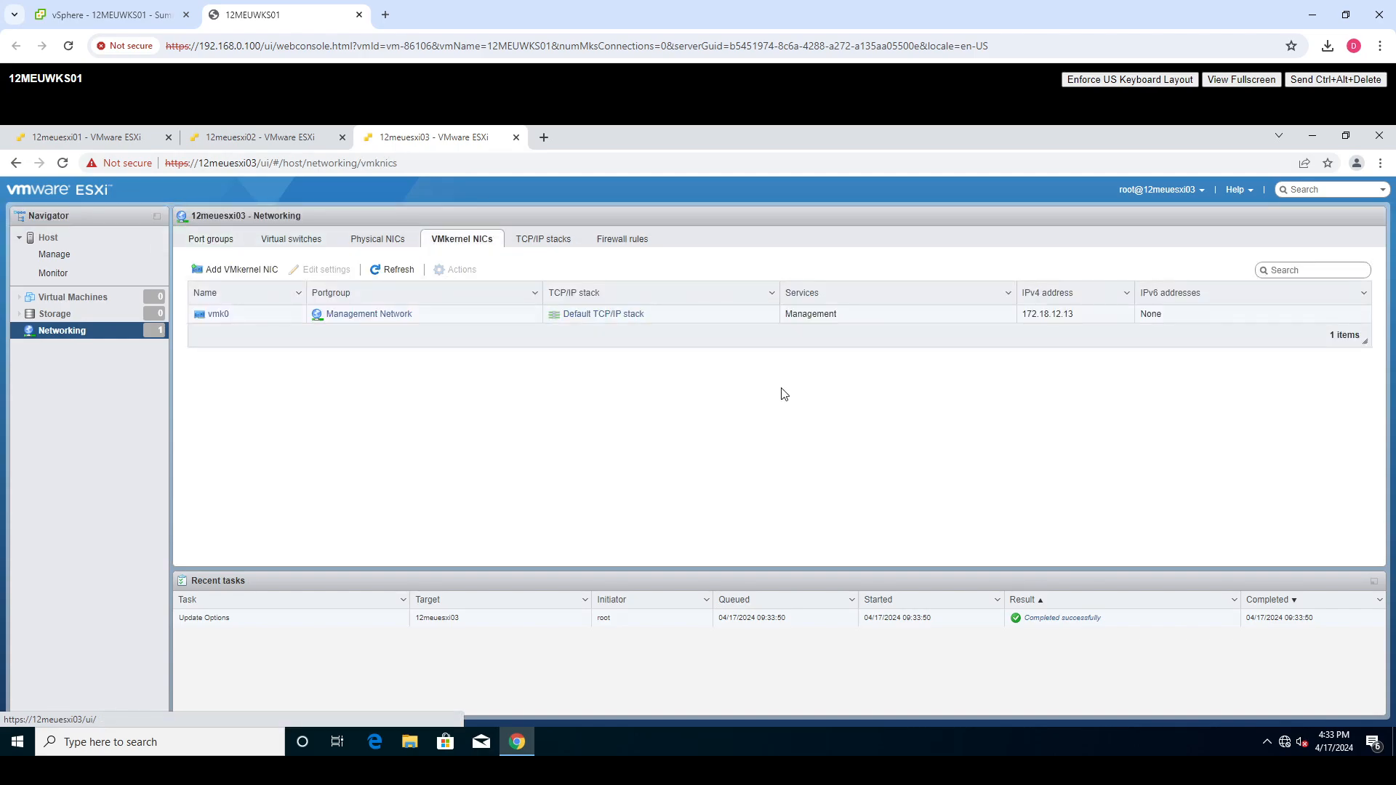
pyautogui.click(245, 271)
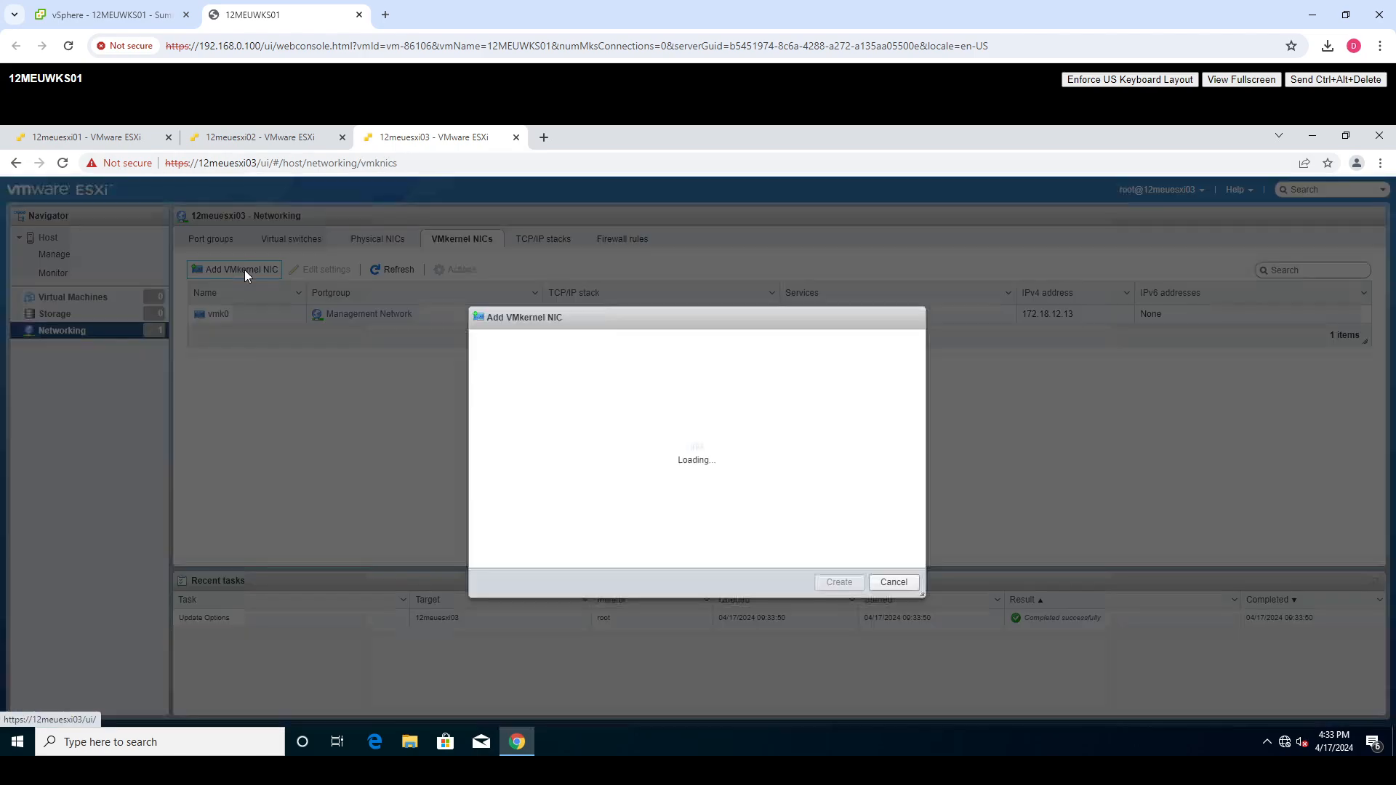
pyautogui.click(710, 337)
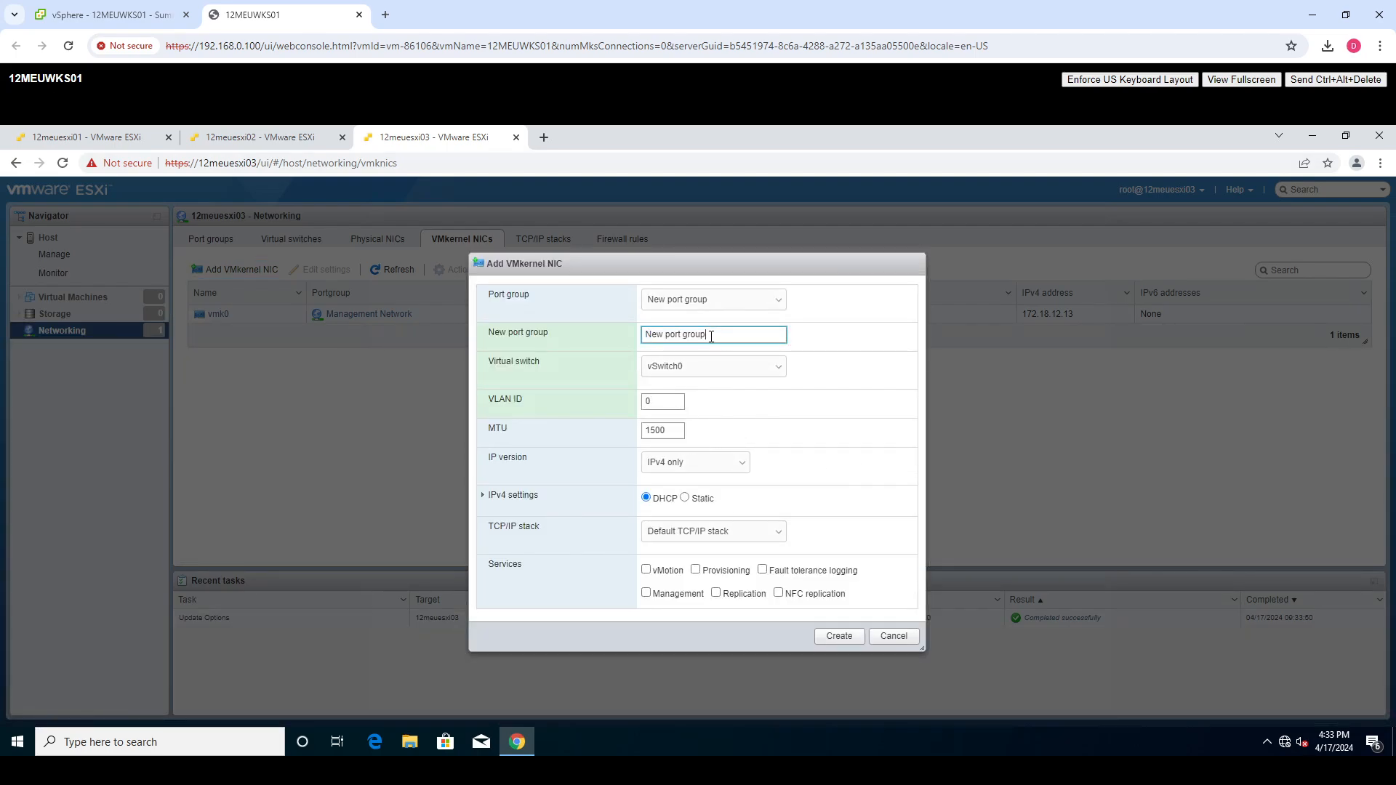
pyautogui.hotkey('ctrl', 'a')
pyautogui.write('vMotion')
pyautogui.press('Tab')
pyautogui.press('Tab')
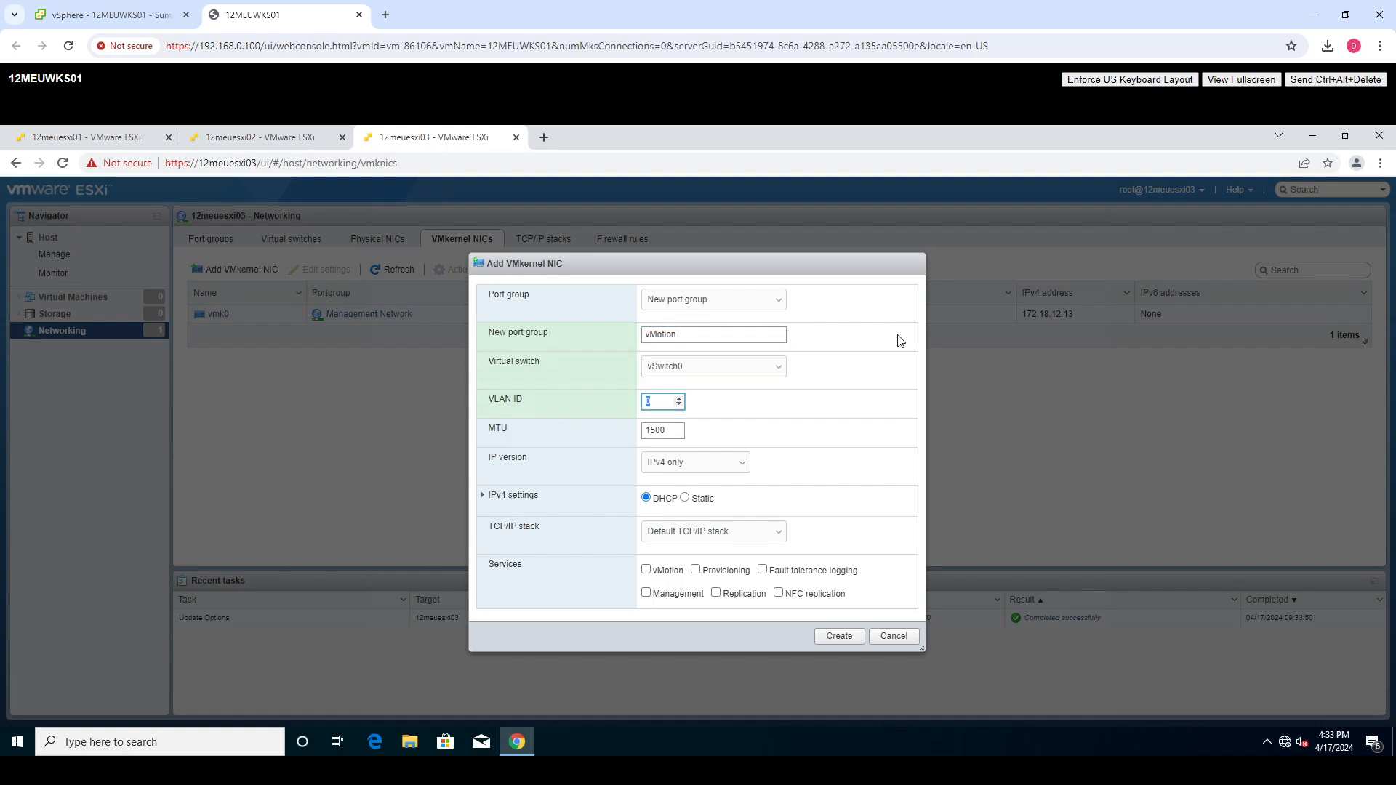
pyautogui.write('11')
# Assign static IPv4 address 172.18.12.133 with subnet mask 255.255.255.224, and create the NIC with the vMotion service enabled.
pyautogui.press('Tab')
pyautogui.press('Tab')
pyautogui.press('Tab')
pyautogui.press('Tab')
pyautogui.press('space')
pyautogui.press('Tab')
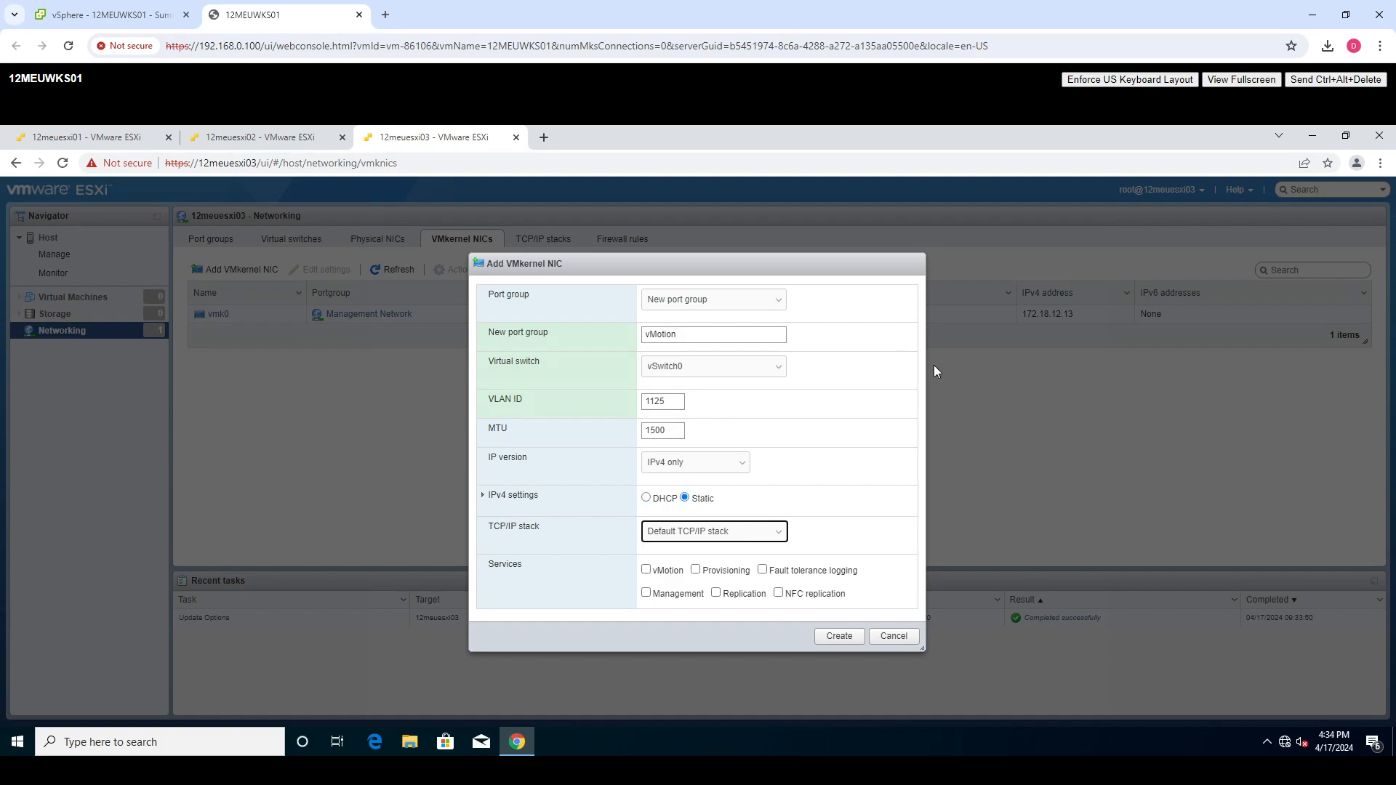
pyautogui.click(514, 497)
pyautogui.click(658, 529)
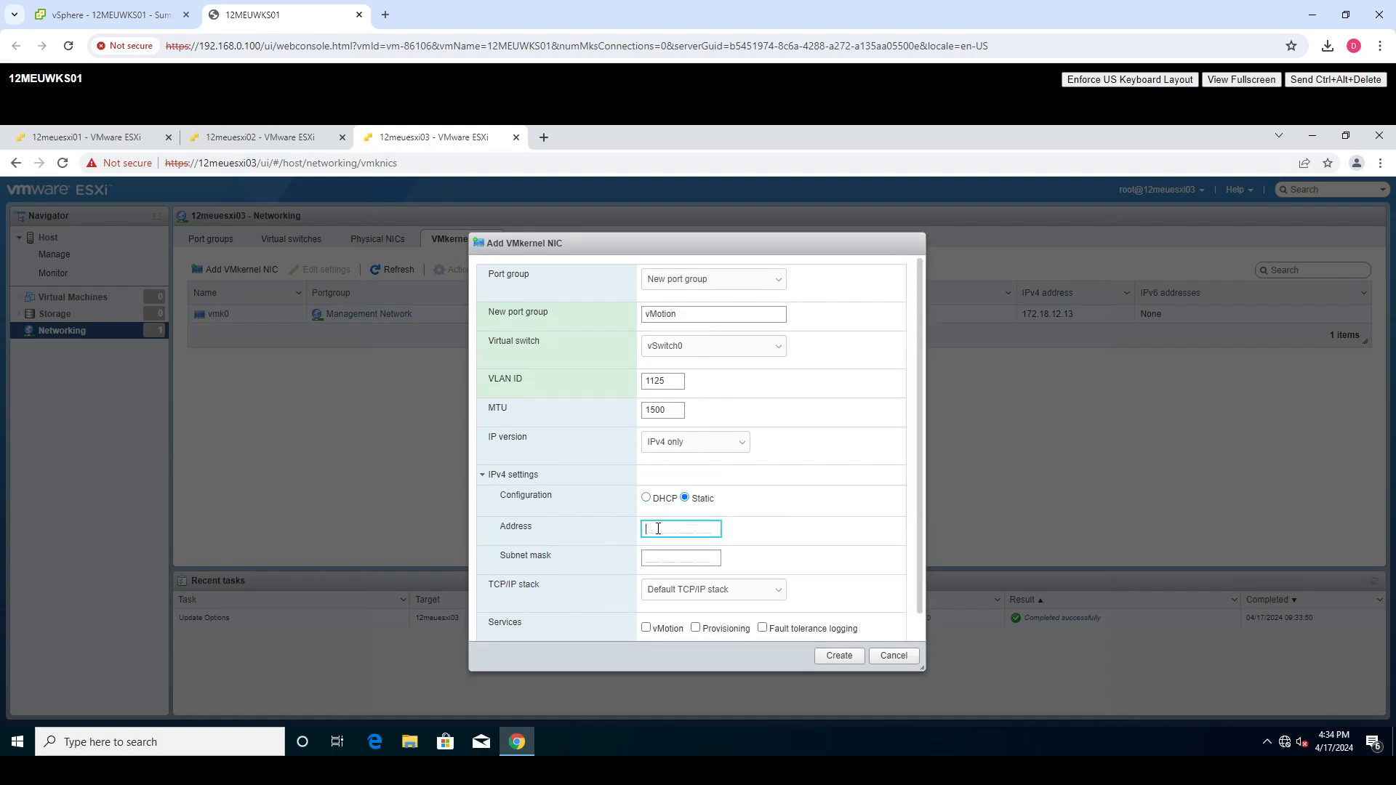
pyautogui.write('172.18.12.133')
pyautogui.press('Tab')
pyautogui.write('255.255.255.224')
pyautogui.click(645, 628)
pyautogui.click(841, 657)
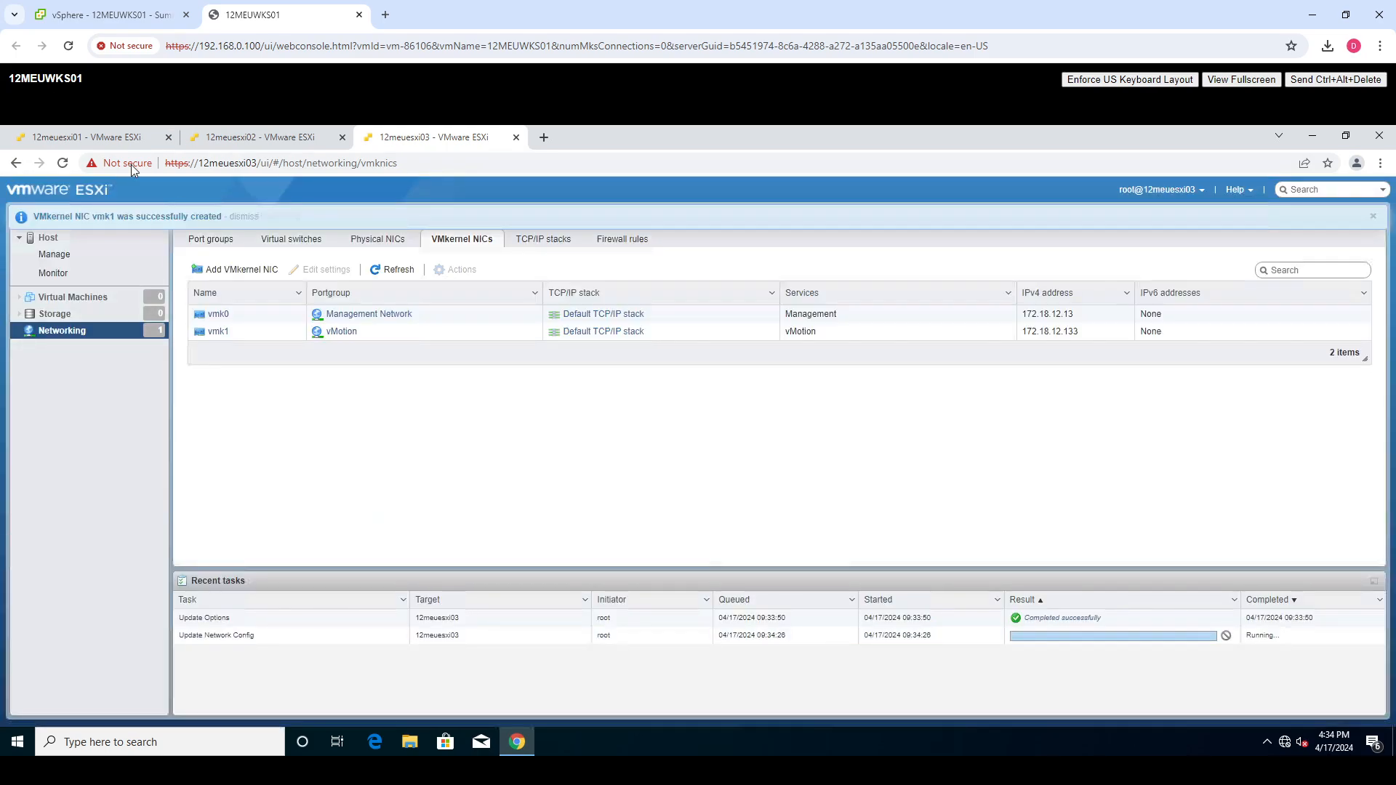
# Start a second VMkernel NIC on 12meuesxi03 with a new port group named Provisioning and VLAN ID 1126.
pyautogui.click(237, 272)
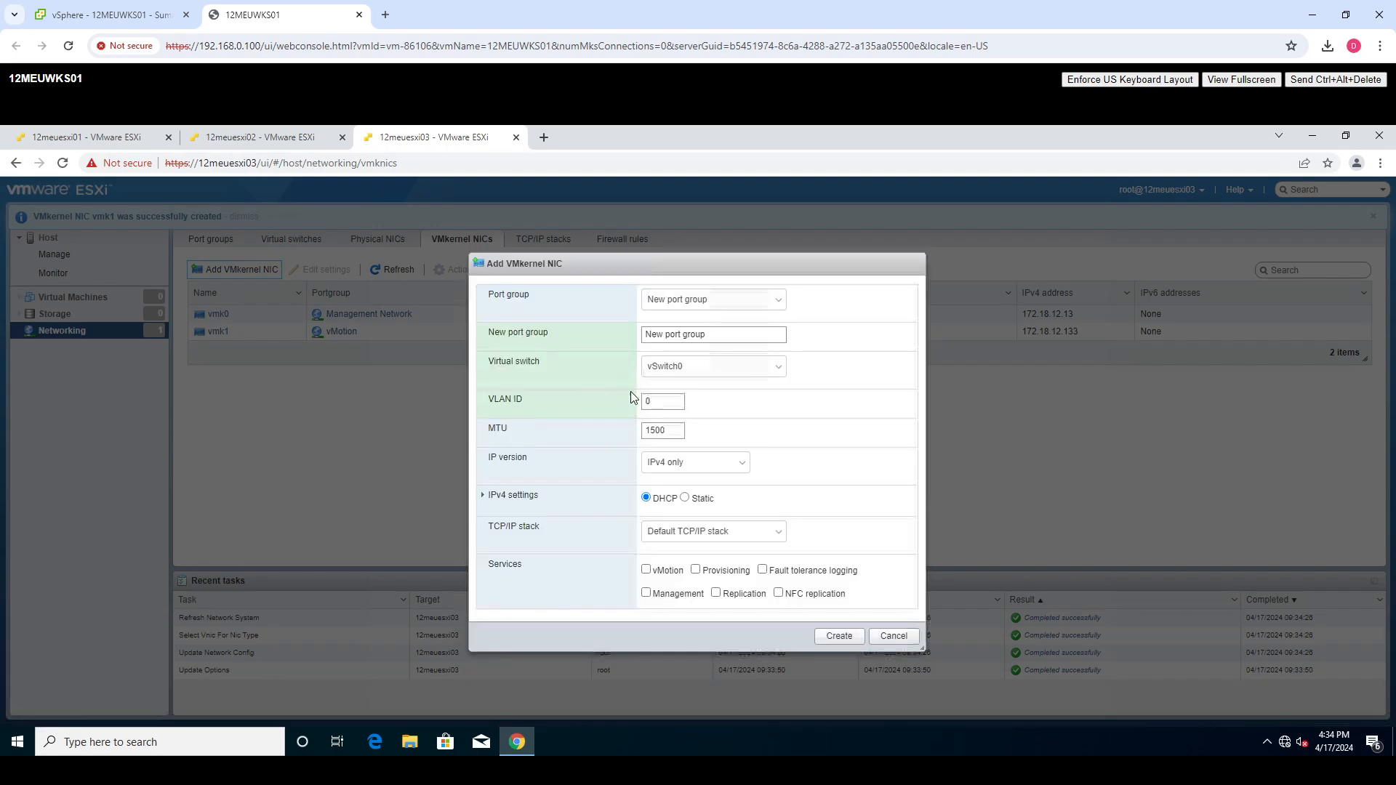
pyautogui.tripleClick(719, 335)
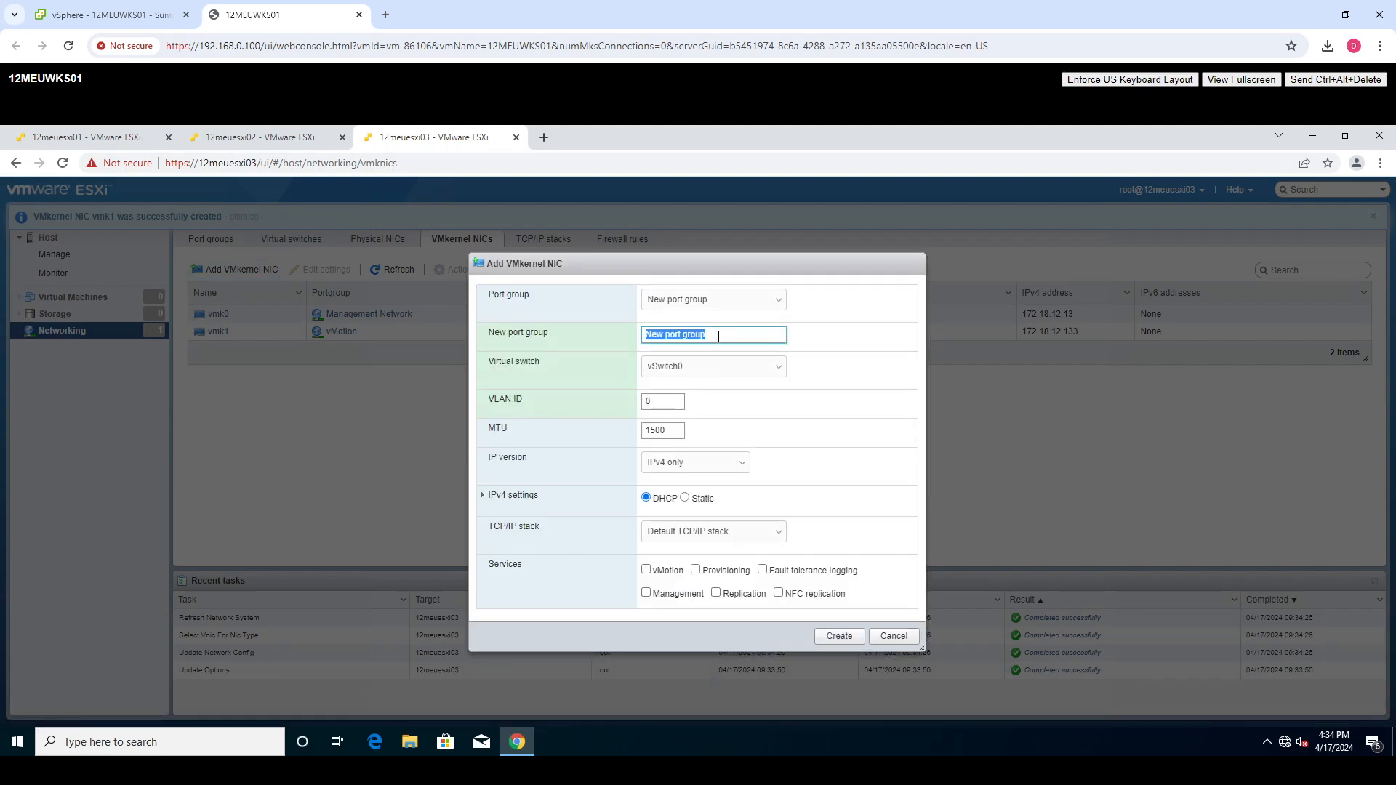
pyautogui.write('Provisioning')
pyautogui.click(664, 397)
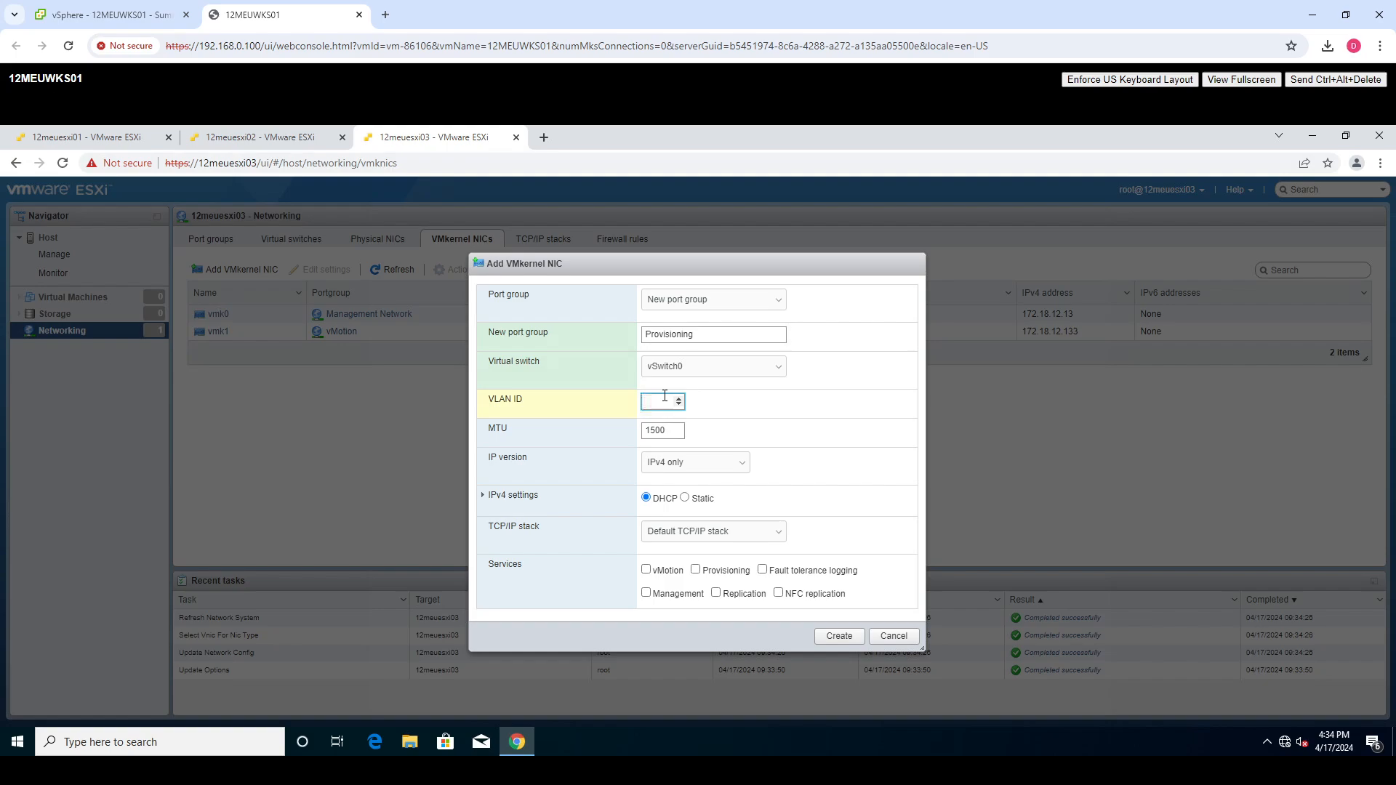
pyautogui.press('BackSpace')
pyautogui.write('1126')
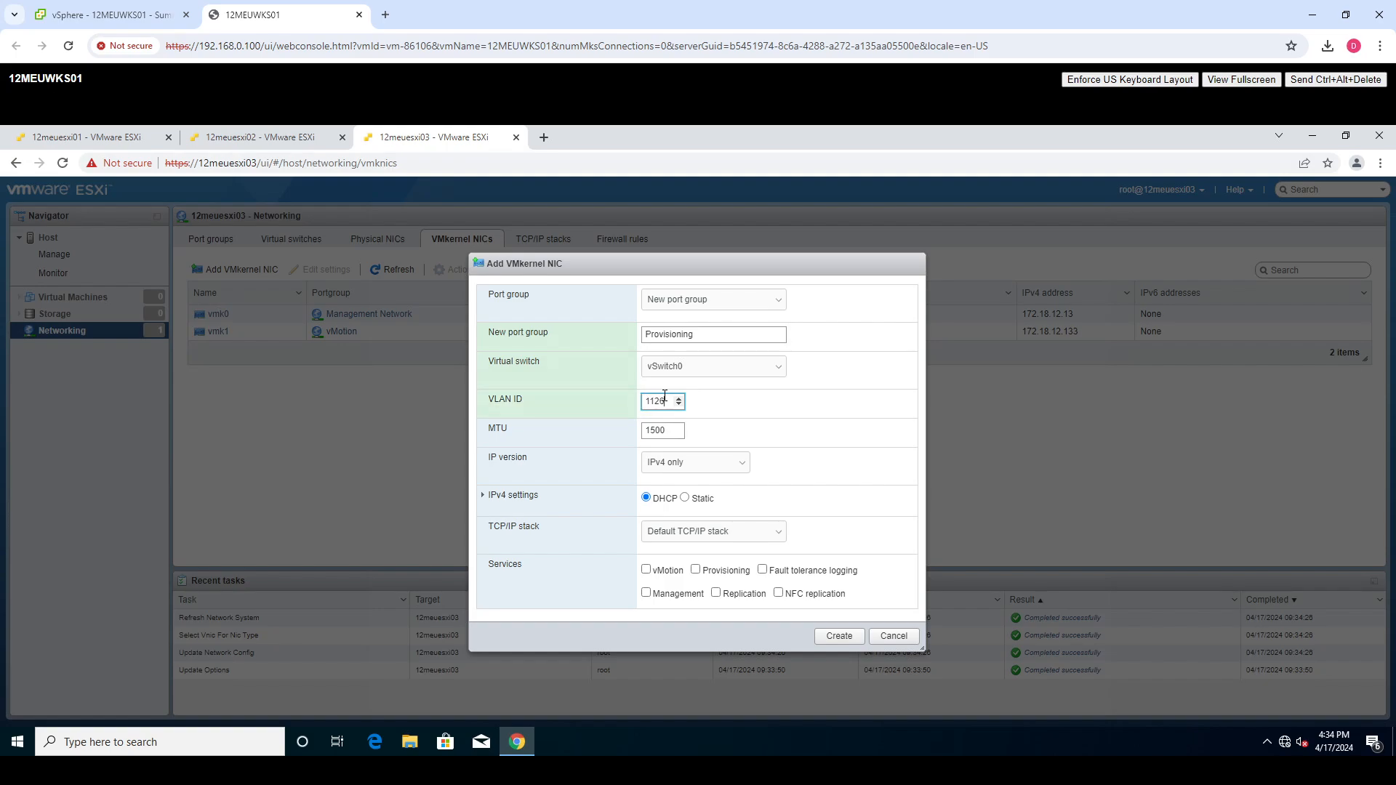
# Assign static IPv4 address 172.18.12.163 with subnet mask 255.255.255.224, and create the NIC with the Provisioning service enabled.
pyautogui.click(685, 498)
pyautogui.click(499, 500)
pyautogui.click(649, 529)
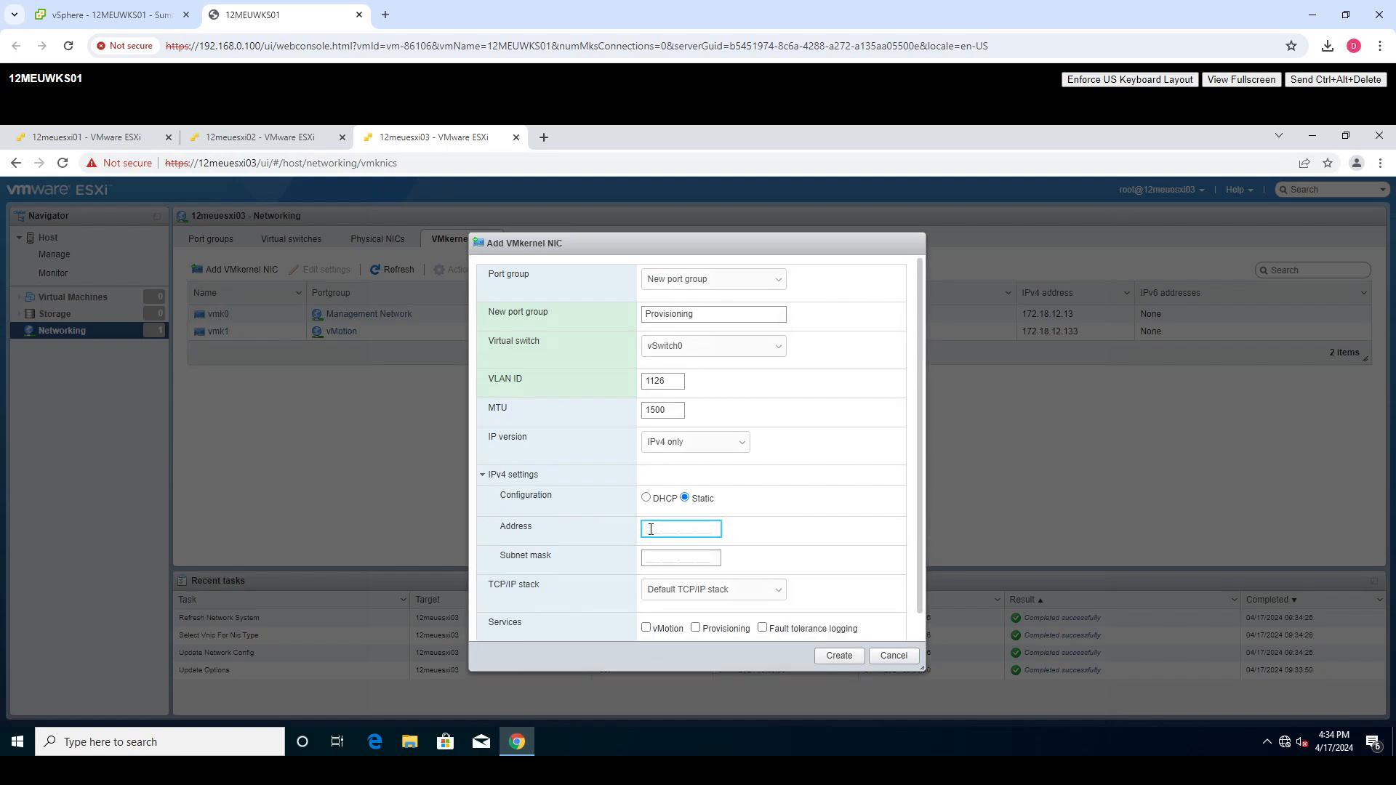
pyautogui.write('172.18.12.163')
pyautogui.press('Tab')
pyautogui.write('255.255.255.224')
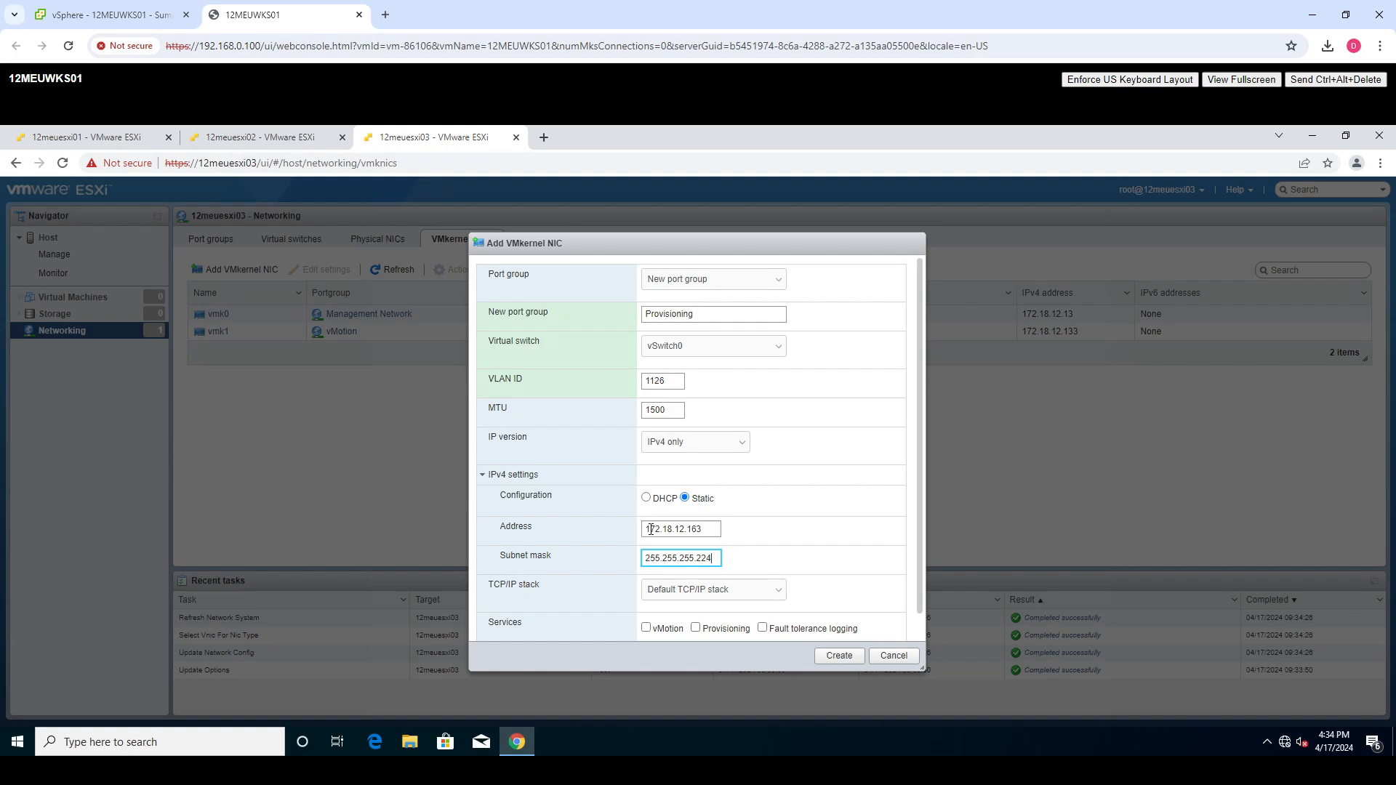
pyautogui.click(695, 629)
pyautogui.click(838, 656)
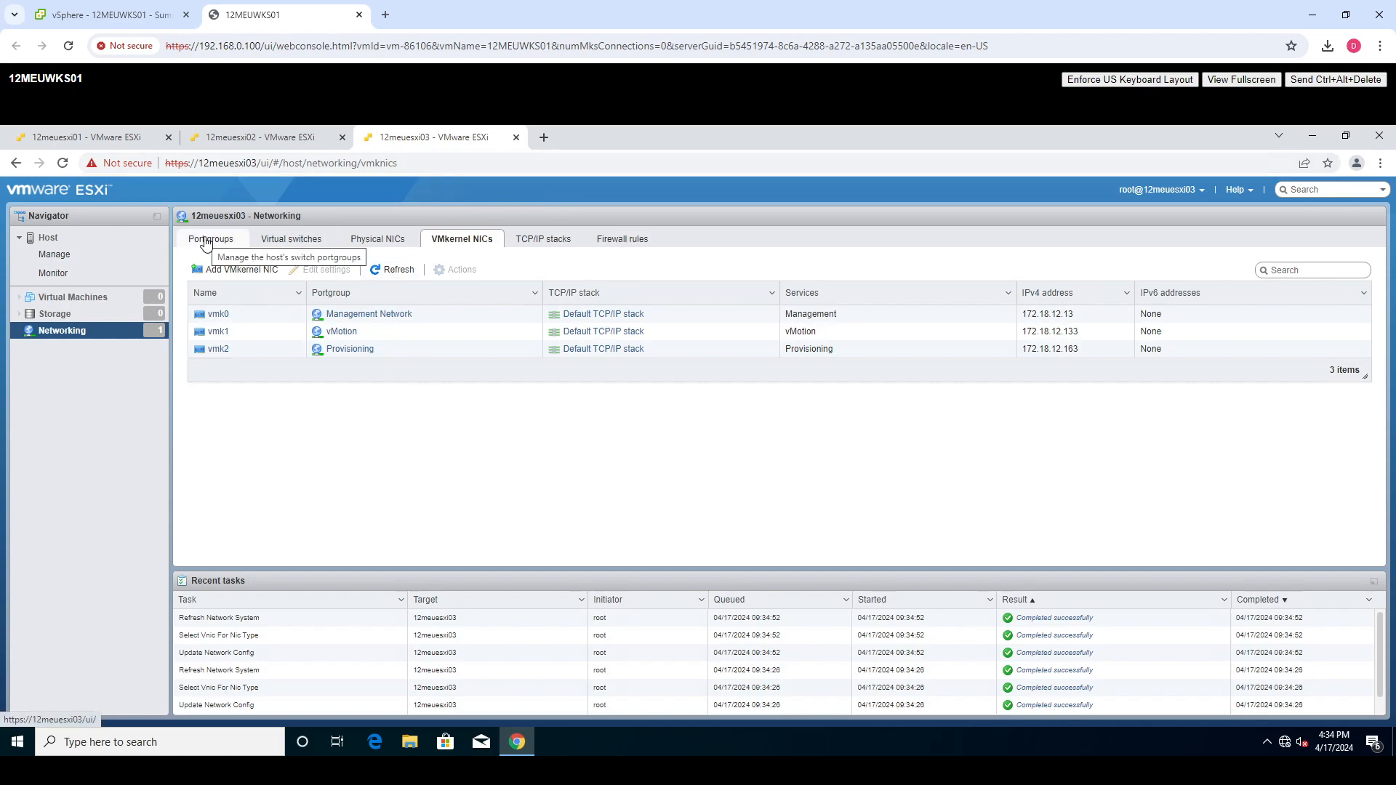
# Add a port group named VCSA Interface with VLAN ID 1012 on vSwitch0 of 12meuesxi03.
pyautogui.click(207, 240)
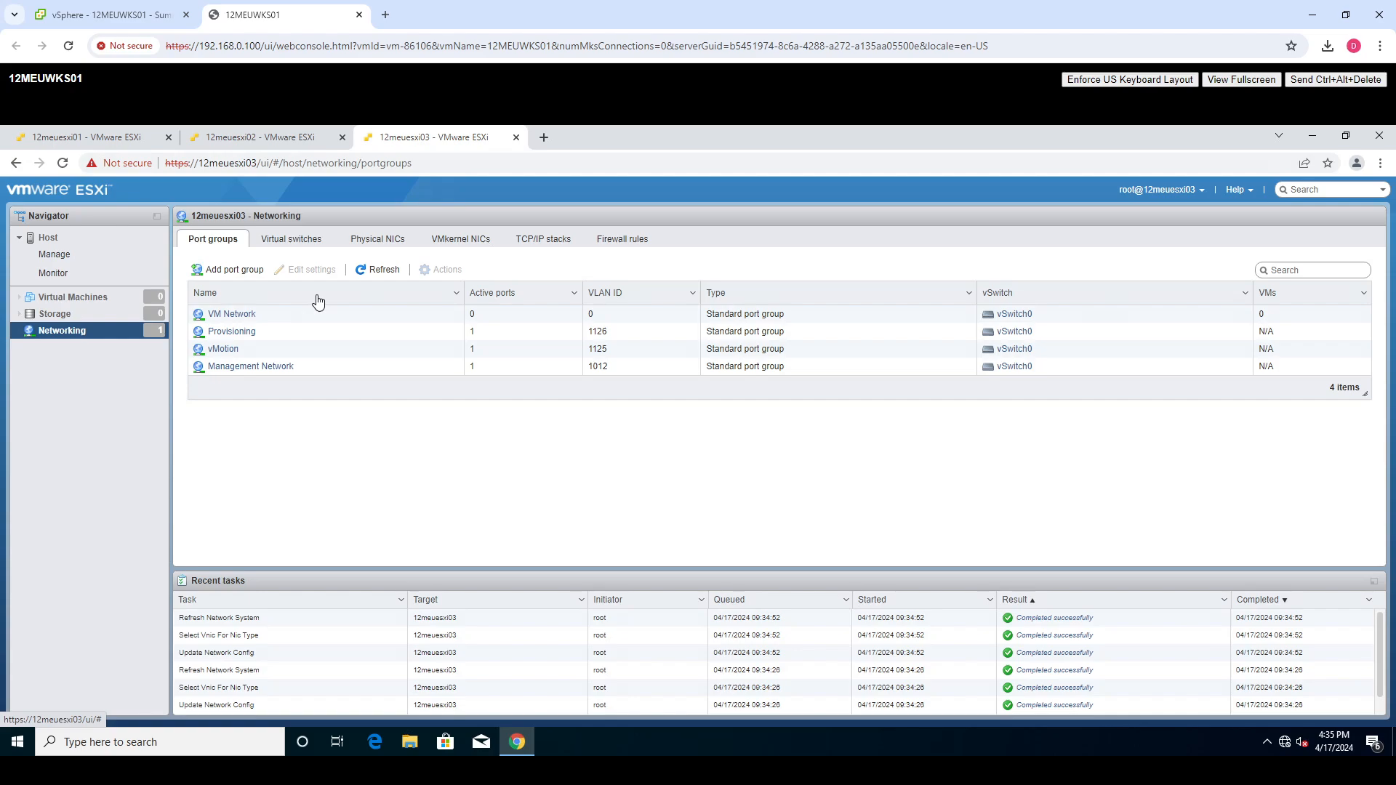
pyautogui.click(233, 271)
pyautogui.tripleClick(730, 396)
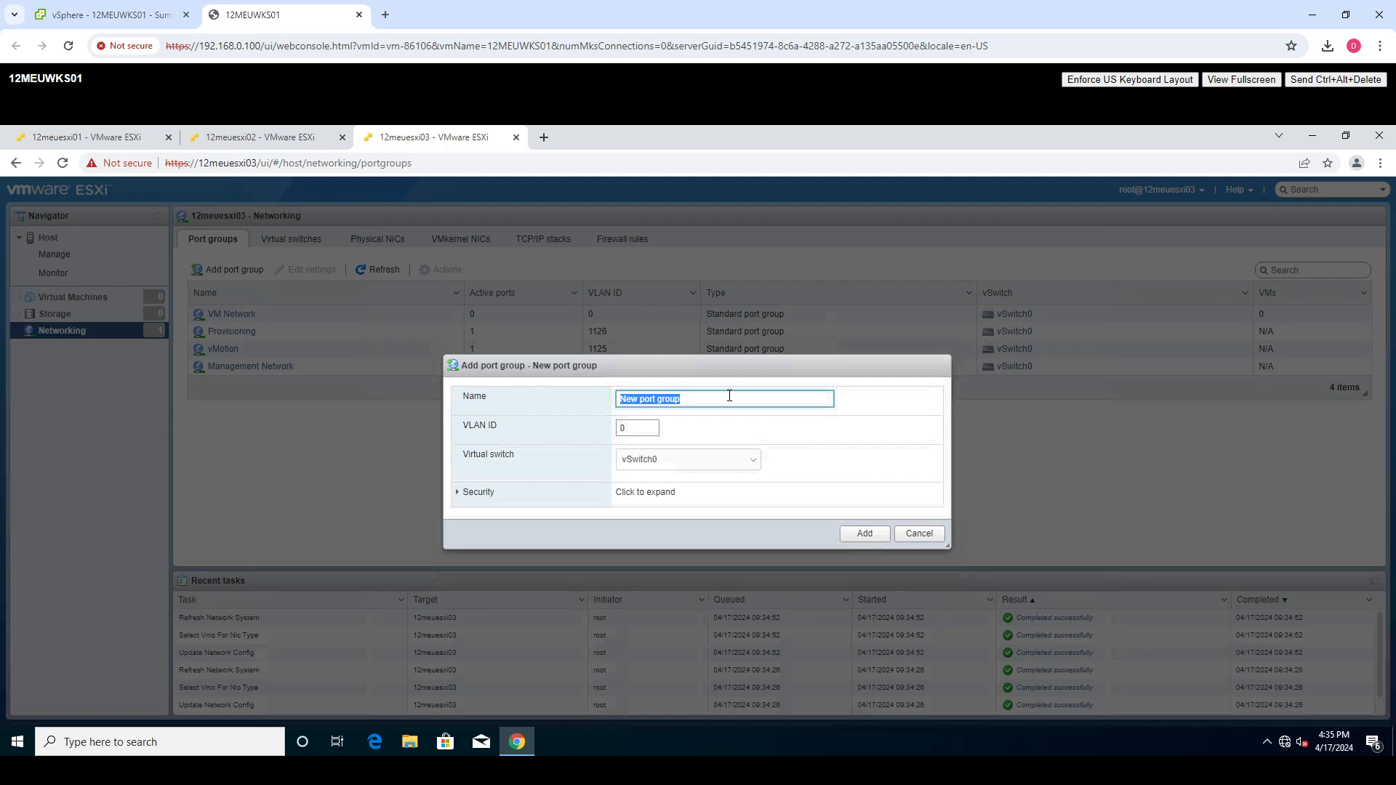
pyautogui.write('VCS')
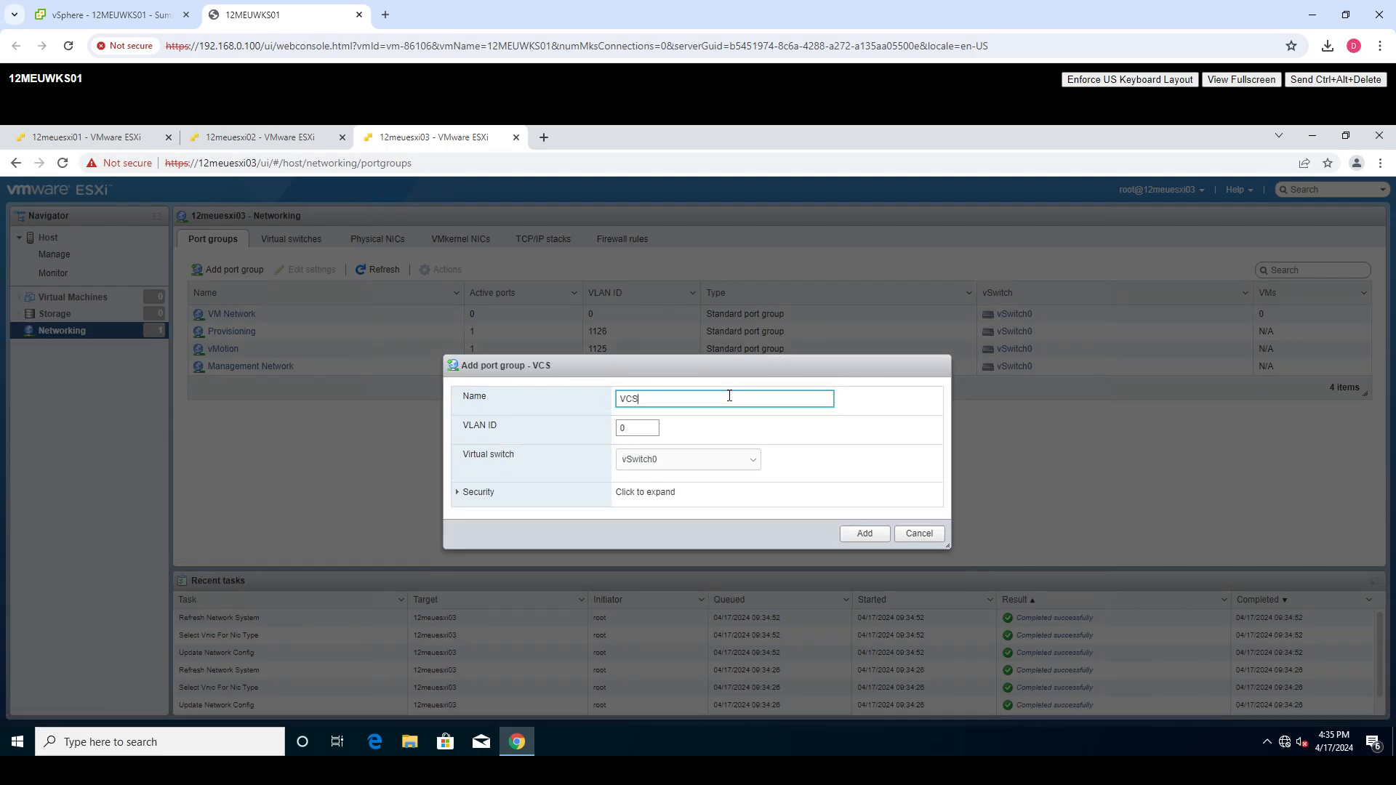
pyautogui.write('A Interface')
pyautogui.press('Tab')
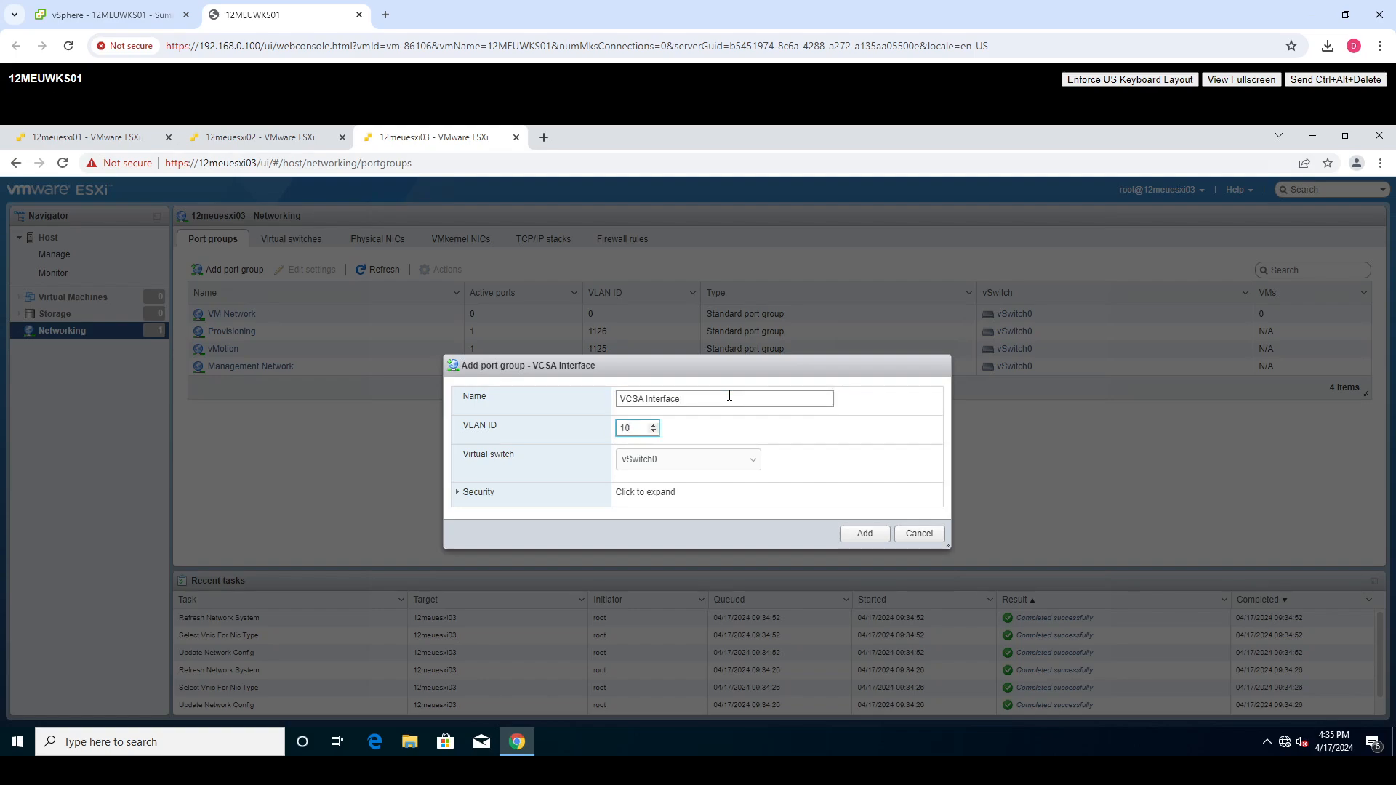
pyautogui.write('1012')
pyautogui.click(865, 535)
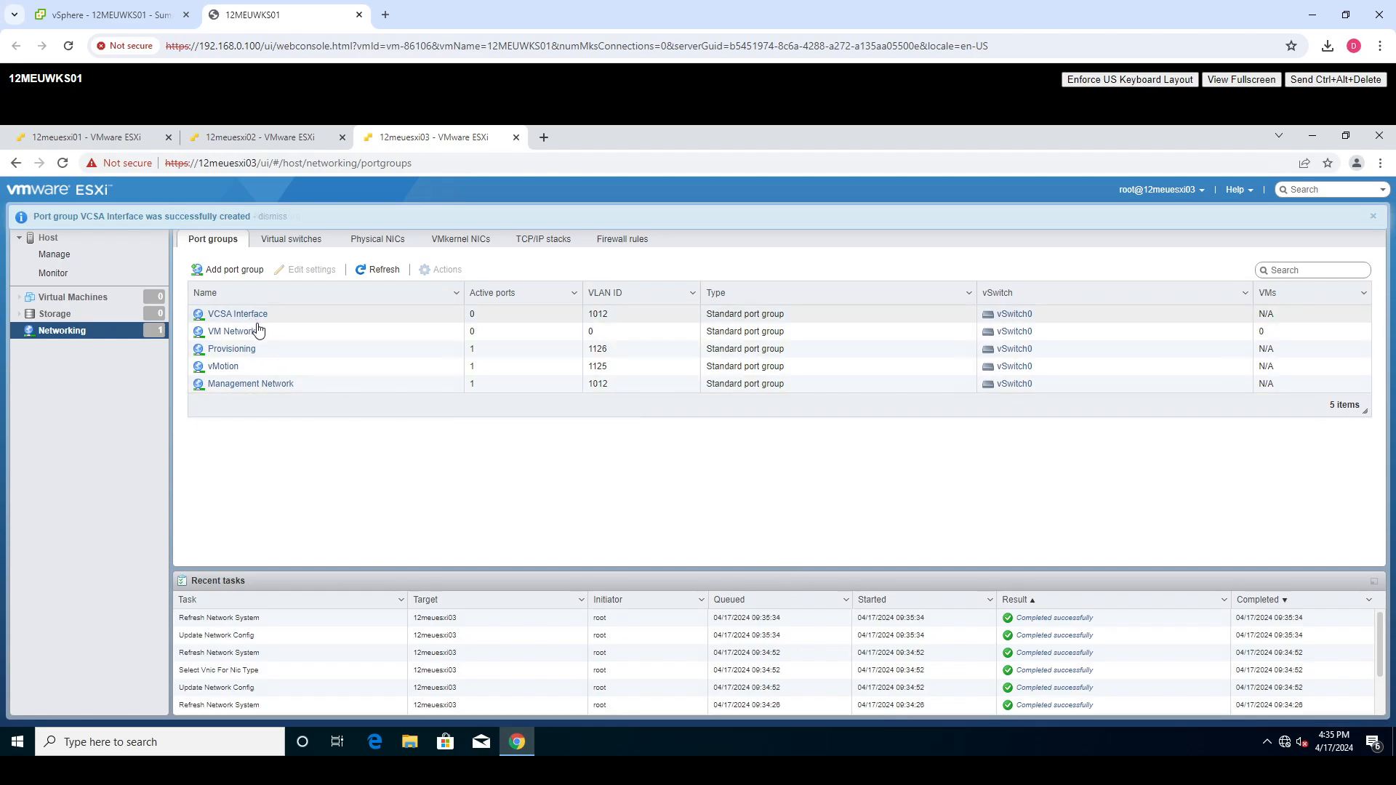
# Remove the VM Network port group from 12meuesxi03.
pyautogui.click(279, 338)
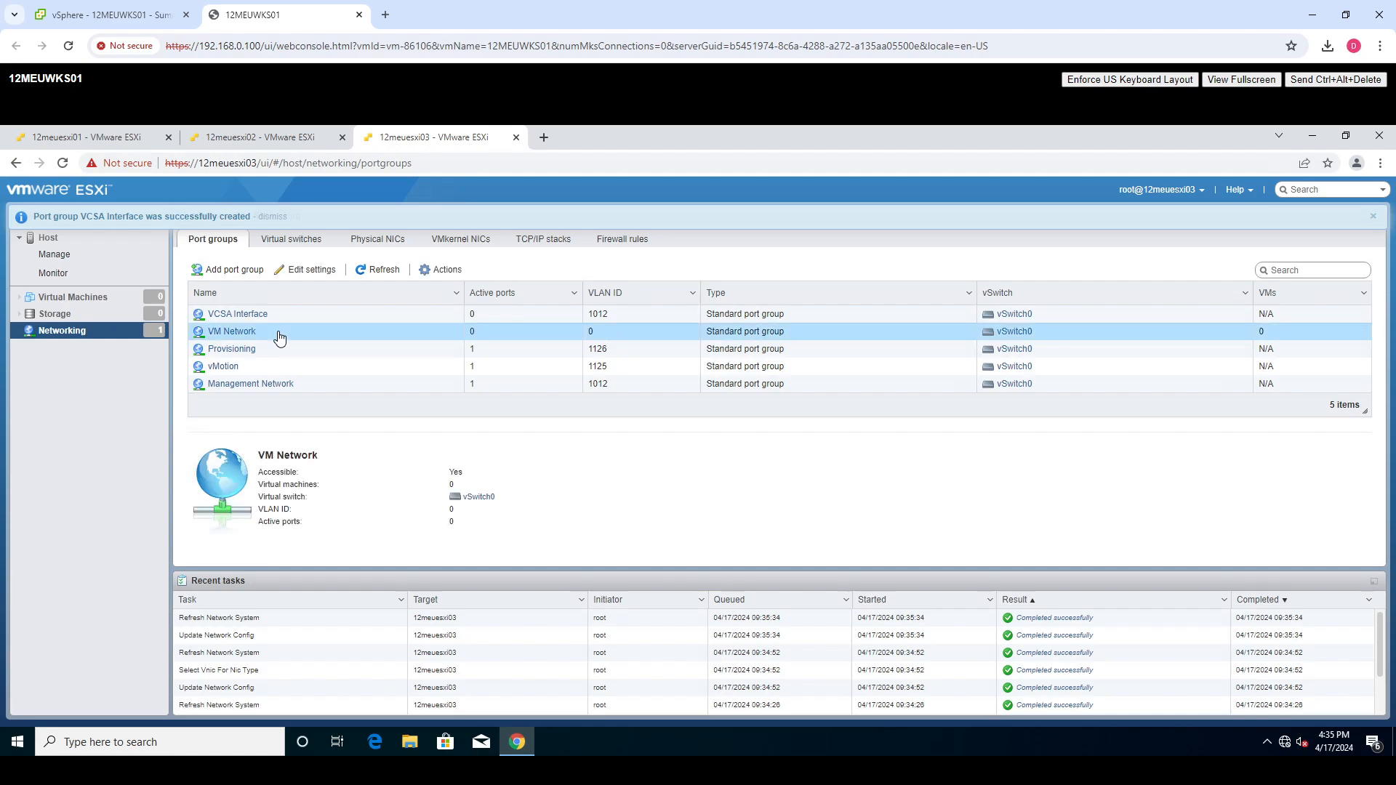
pyautogui.click(439, 270)
pyautogui.click(480, 324)
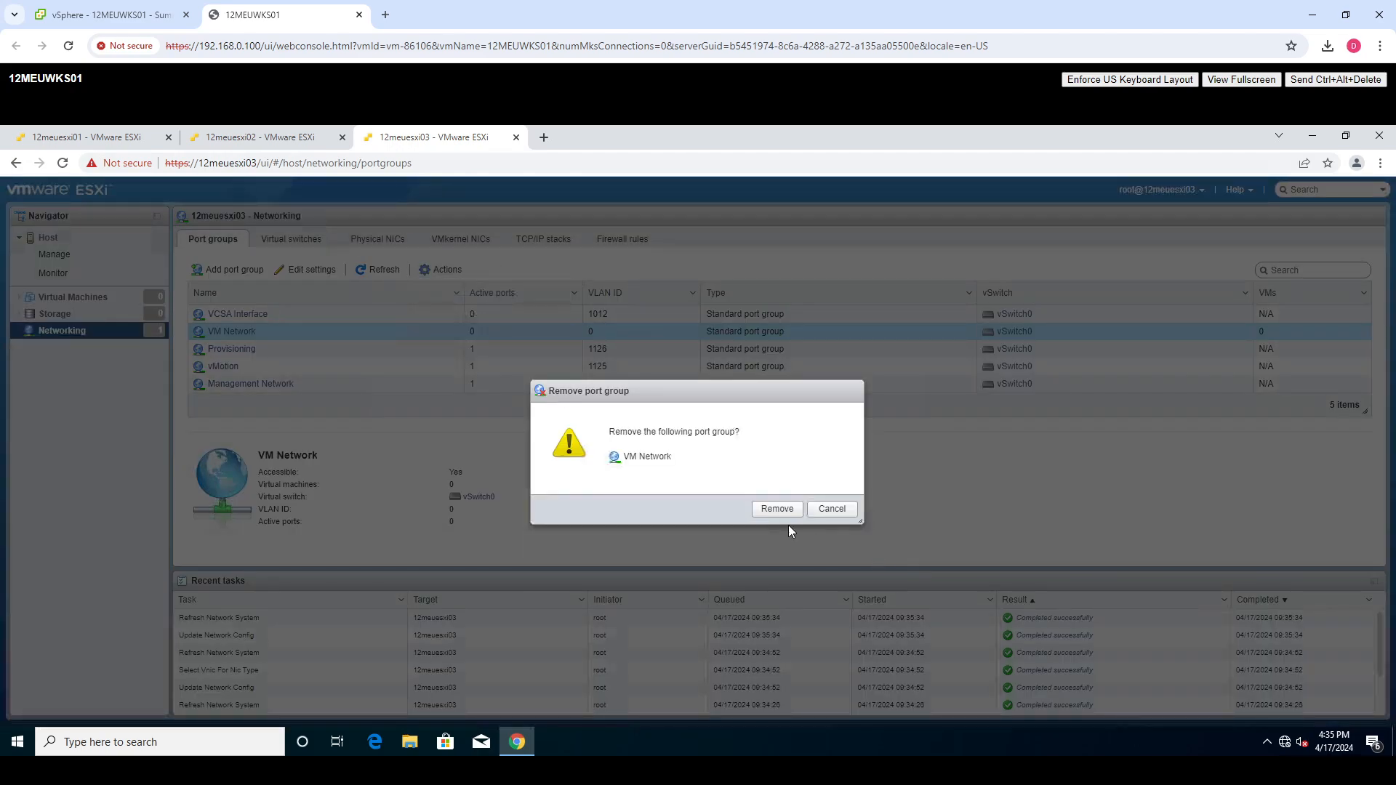
pyautogui.click(765, 513)
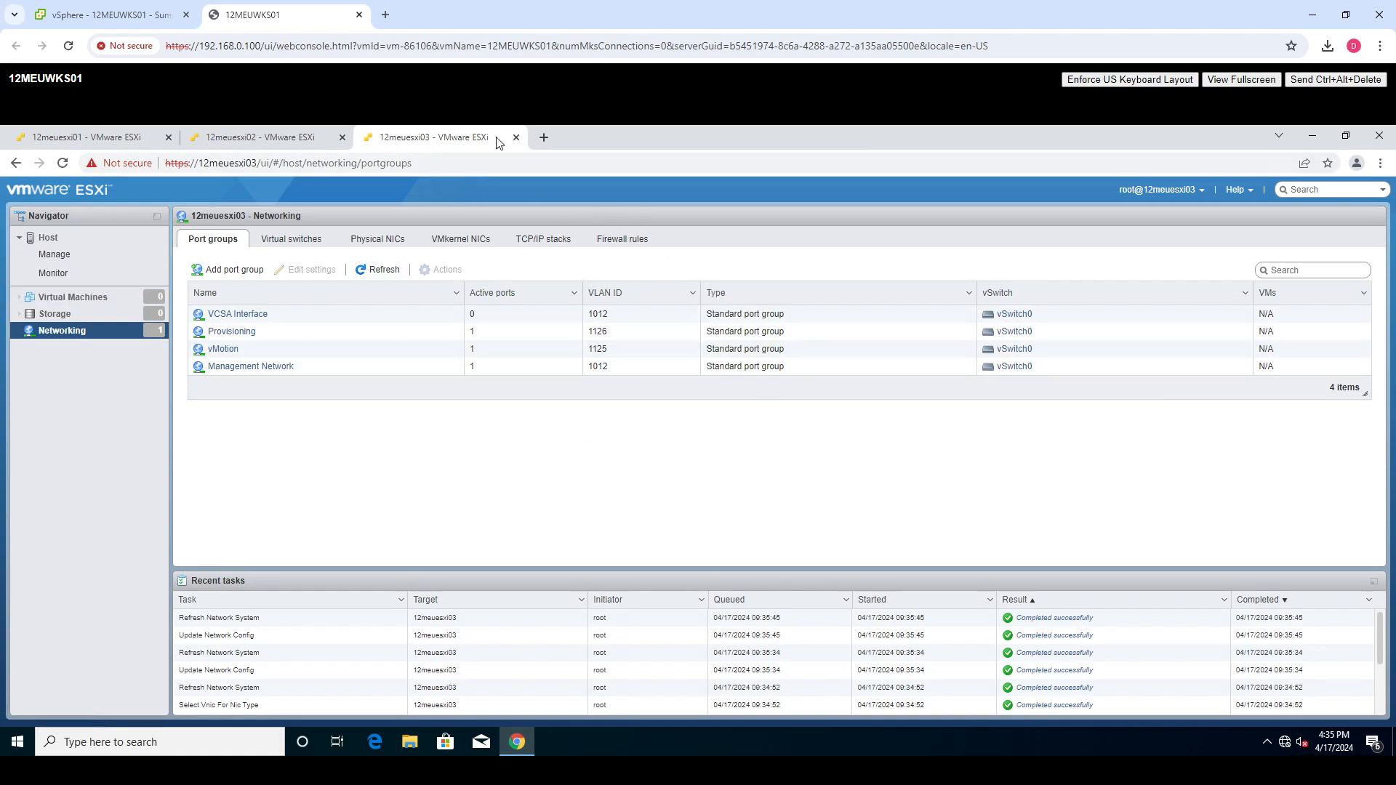
# Review the datastore lists in the storage sections of 12meuesxi01, 12meuesxi02 and 12meuesxi03.
pyautogui.click(89, 136)
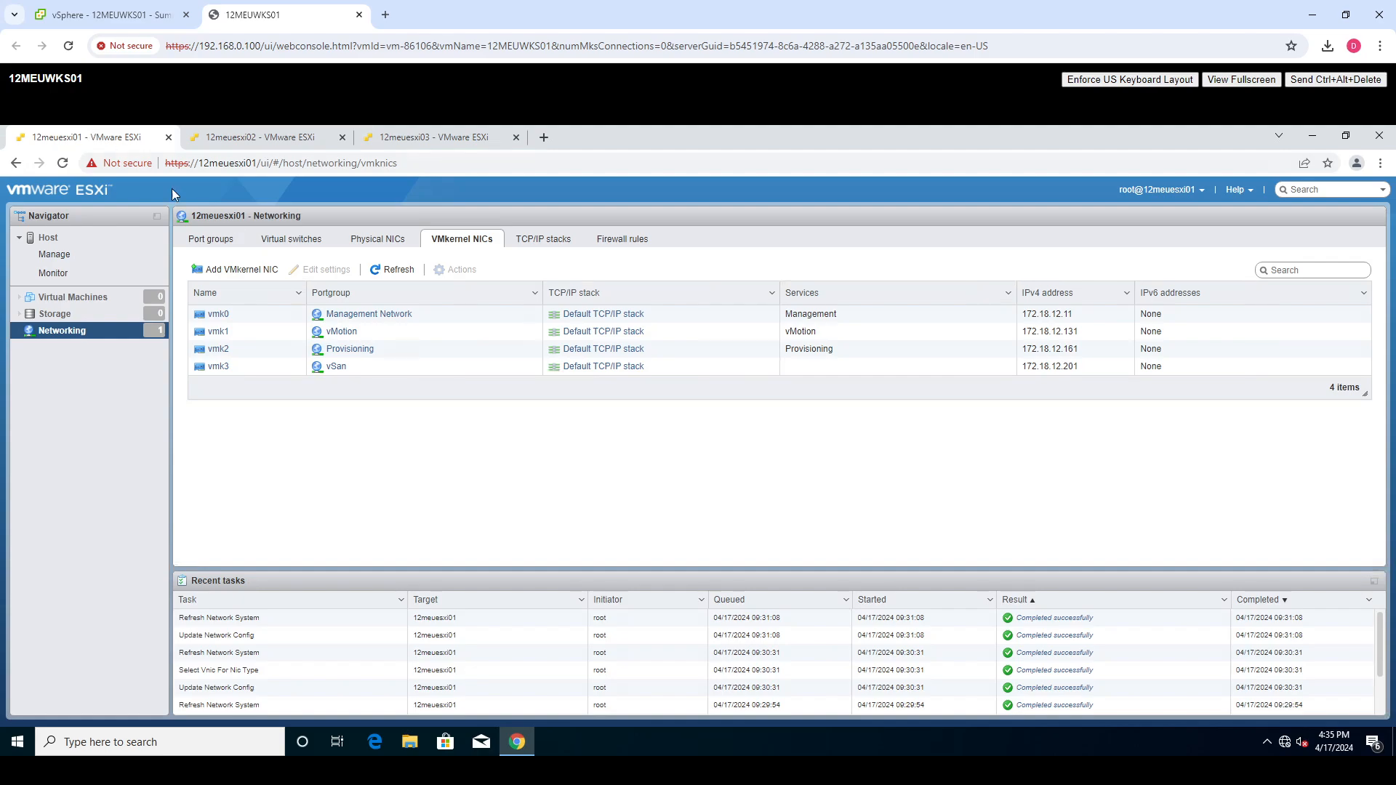
pyautogui.click(70, 316)
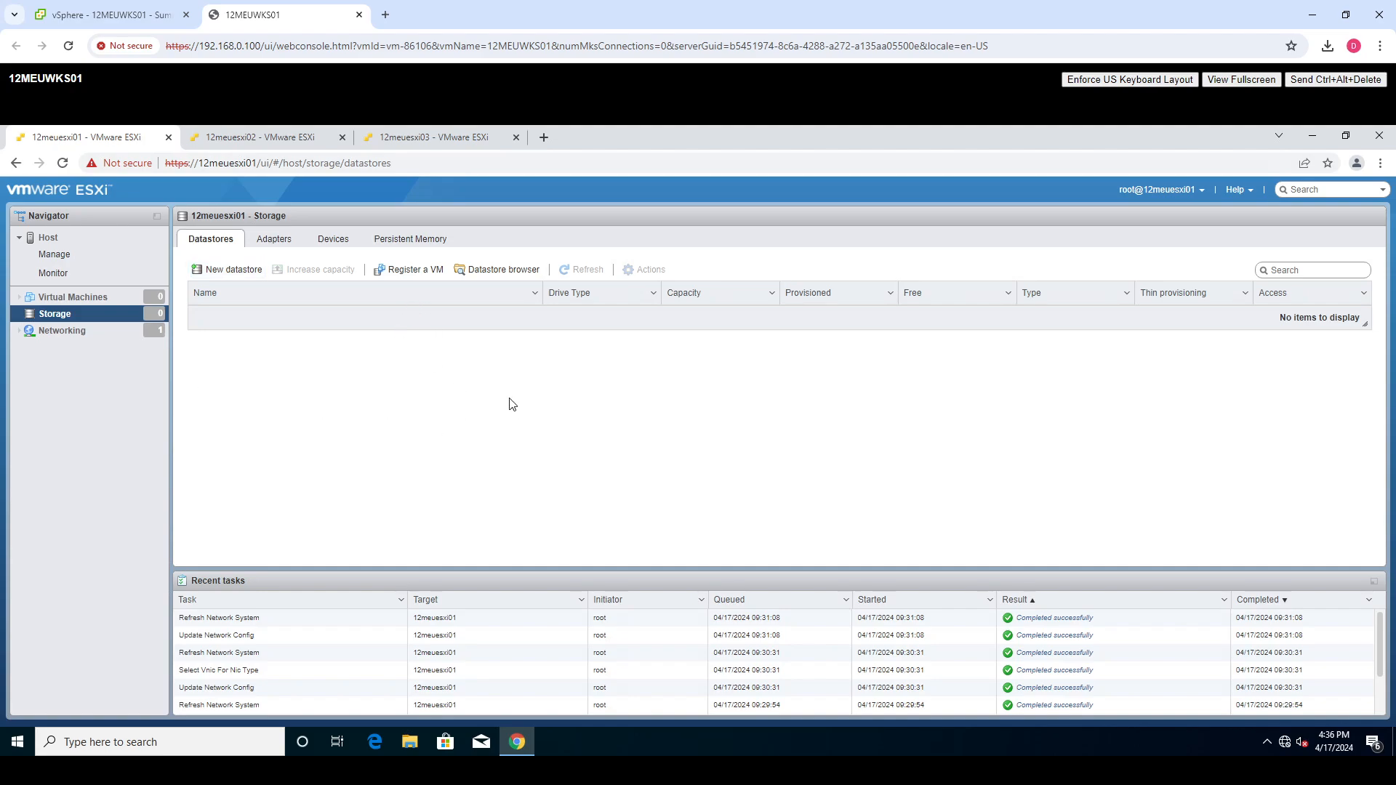
pyautogui.click(259, 143)
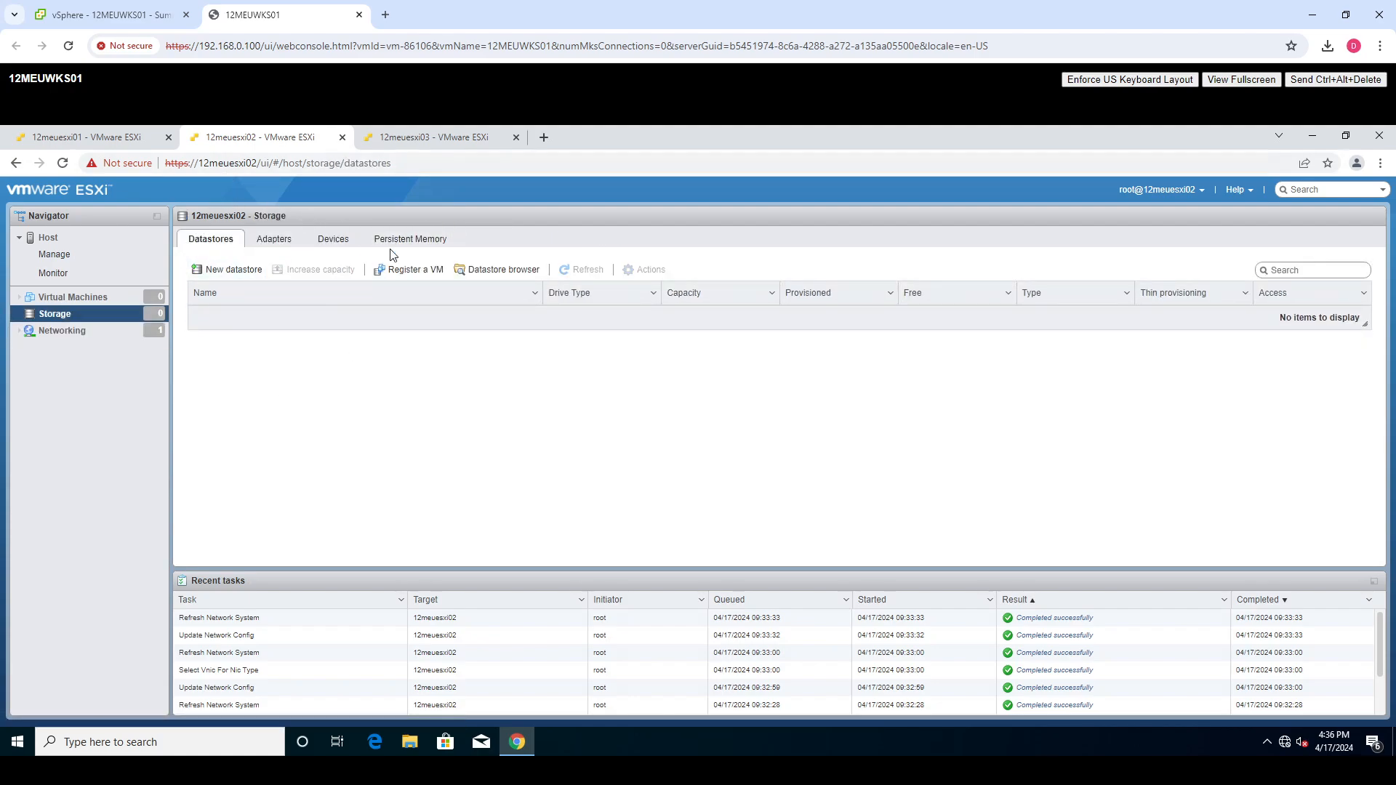
pyautogui.click(426, 135)
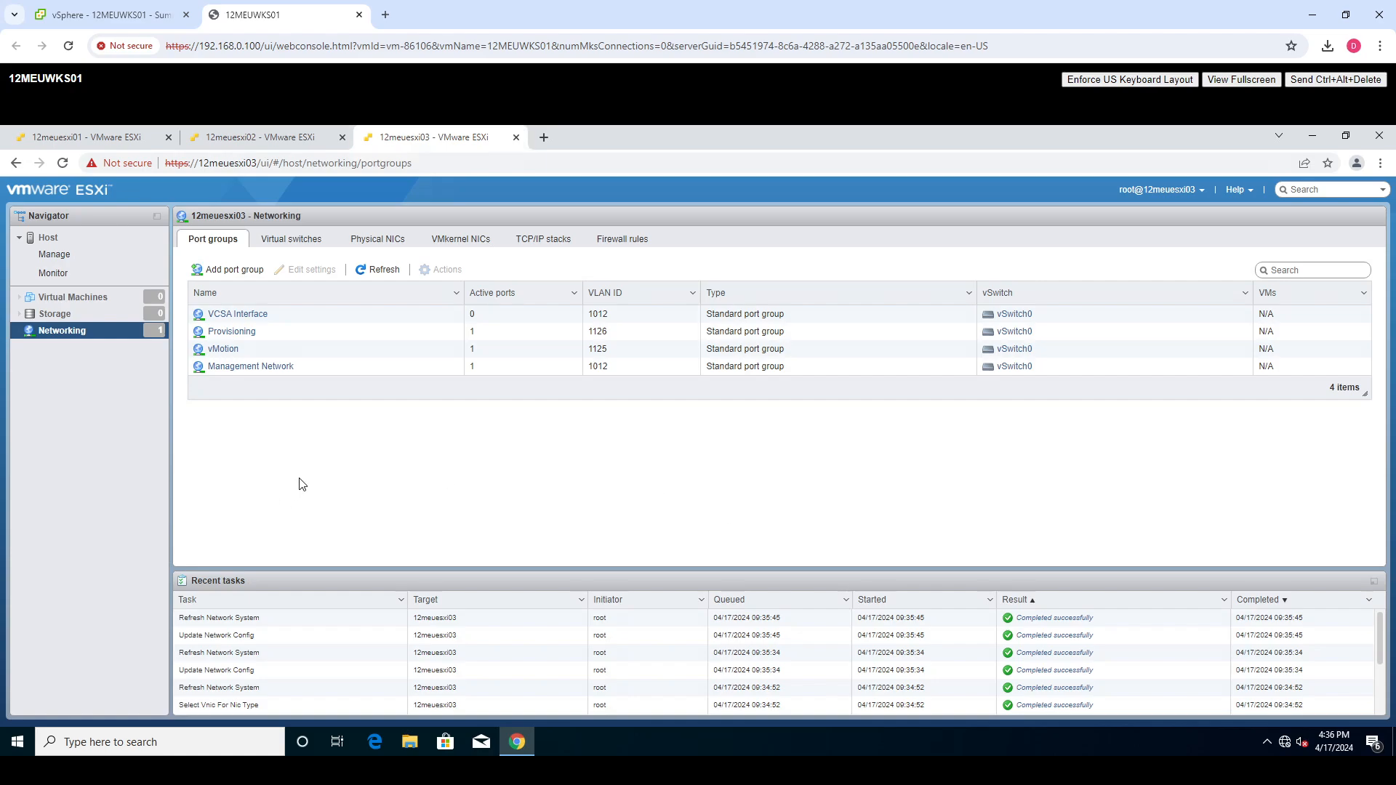
pyautogui.click(55, 314)
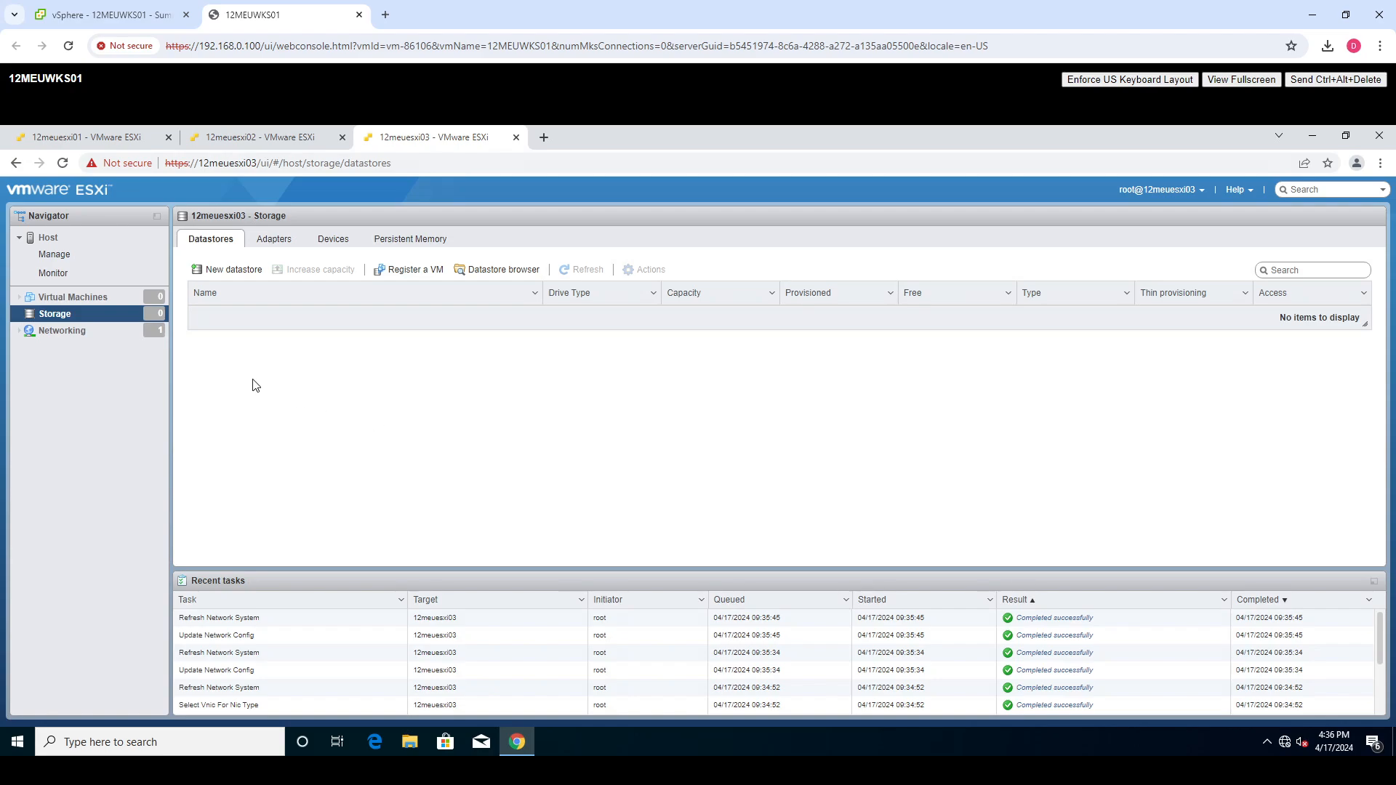
# Create a VMFS 6 datastore named SERVICES_DS on 12meuesxi03, using the full 200 GB local VMware disk and accepting its erasure.
pyautogui.click(212, 270)
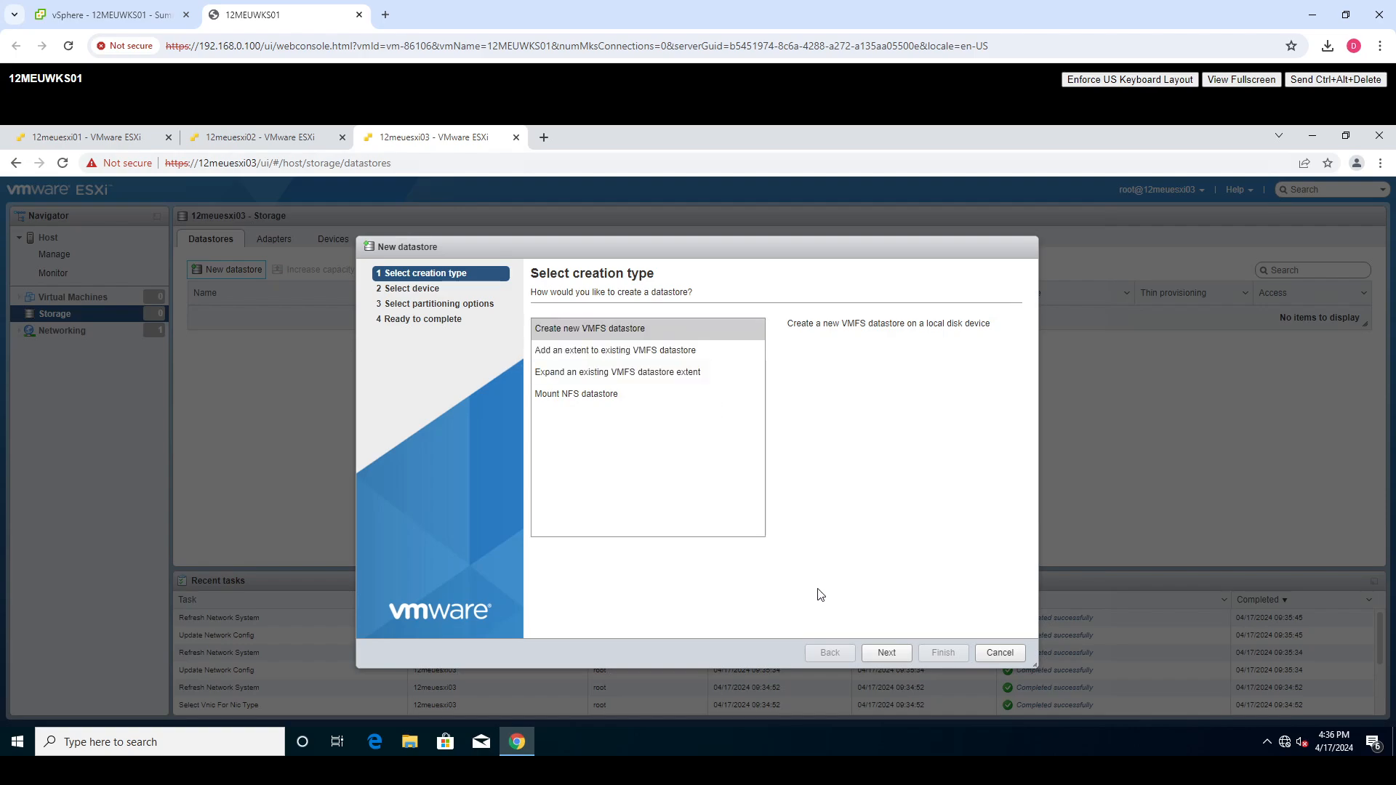
pyautogui.click(887, 653)
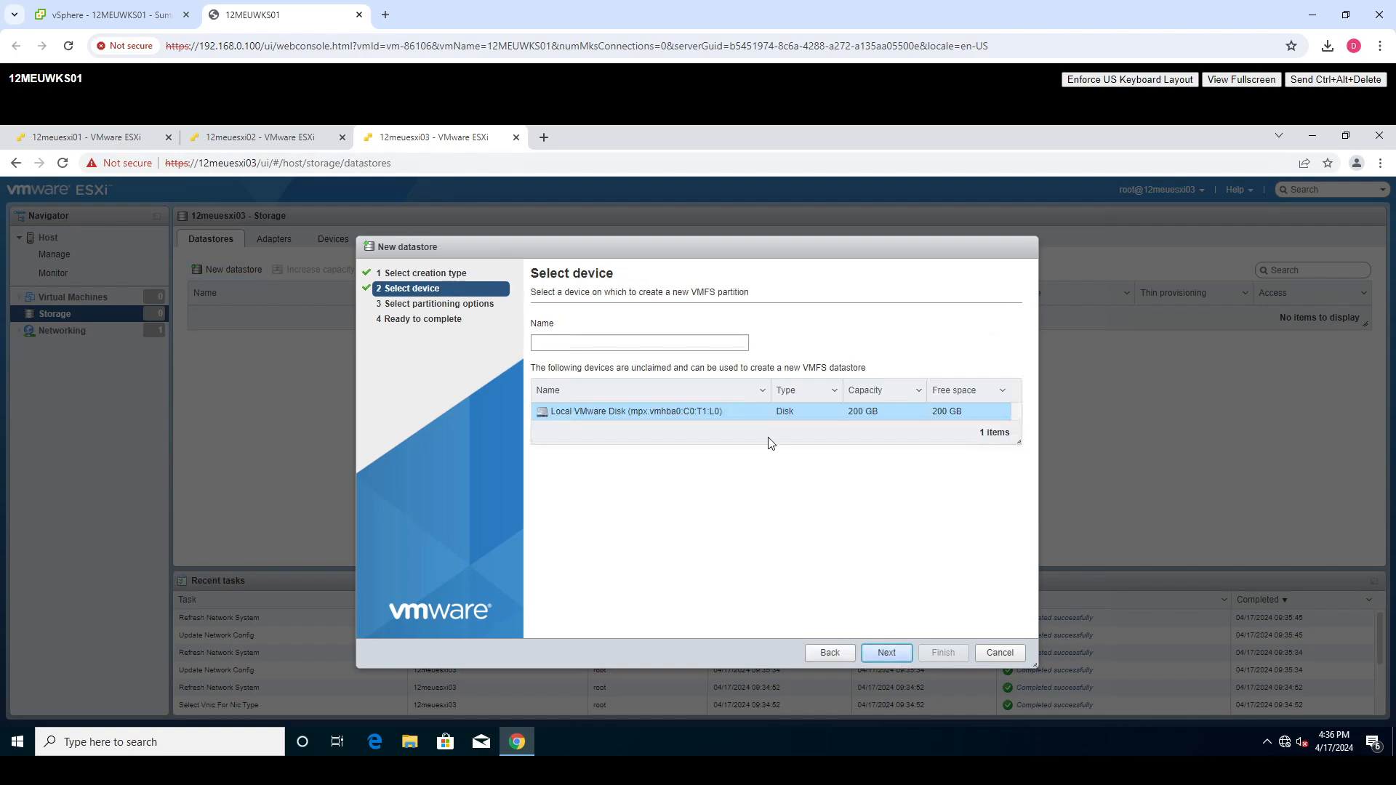
pyautogui.click(602, 344)
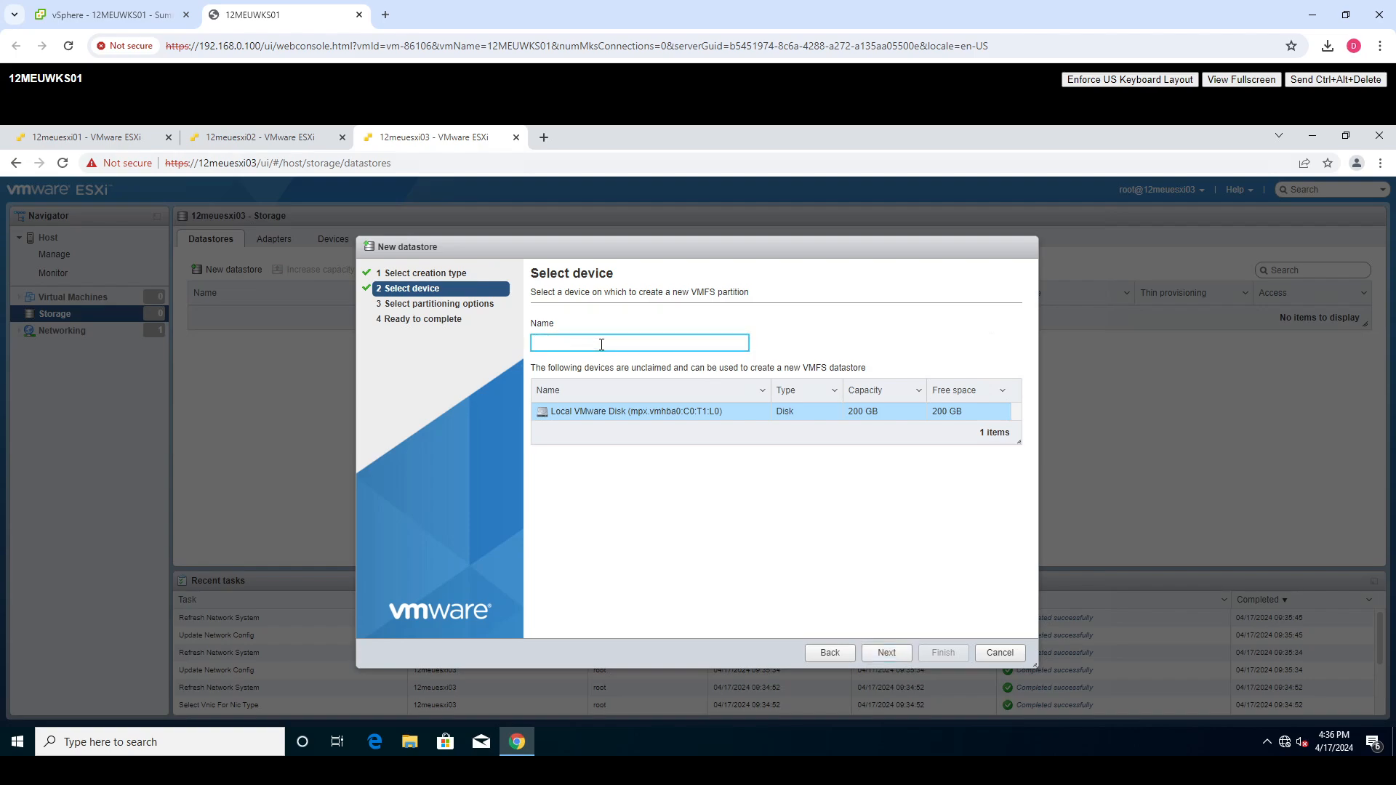
pyautogui.write('SERVICES_DS')
pyautogui.click(886, 654)
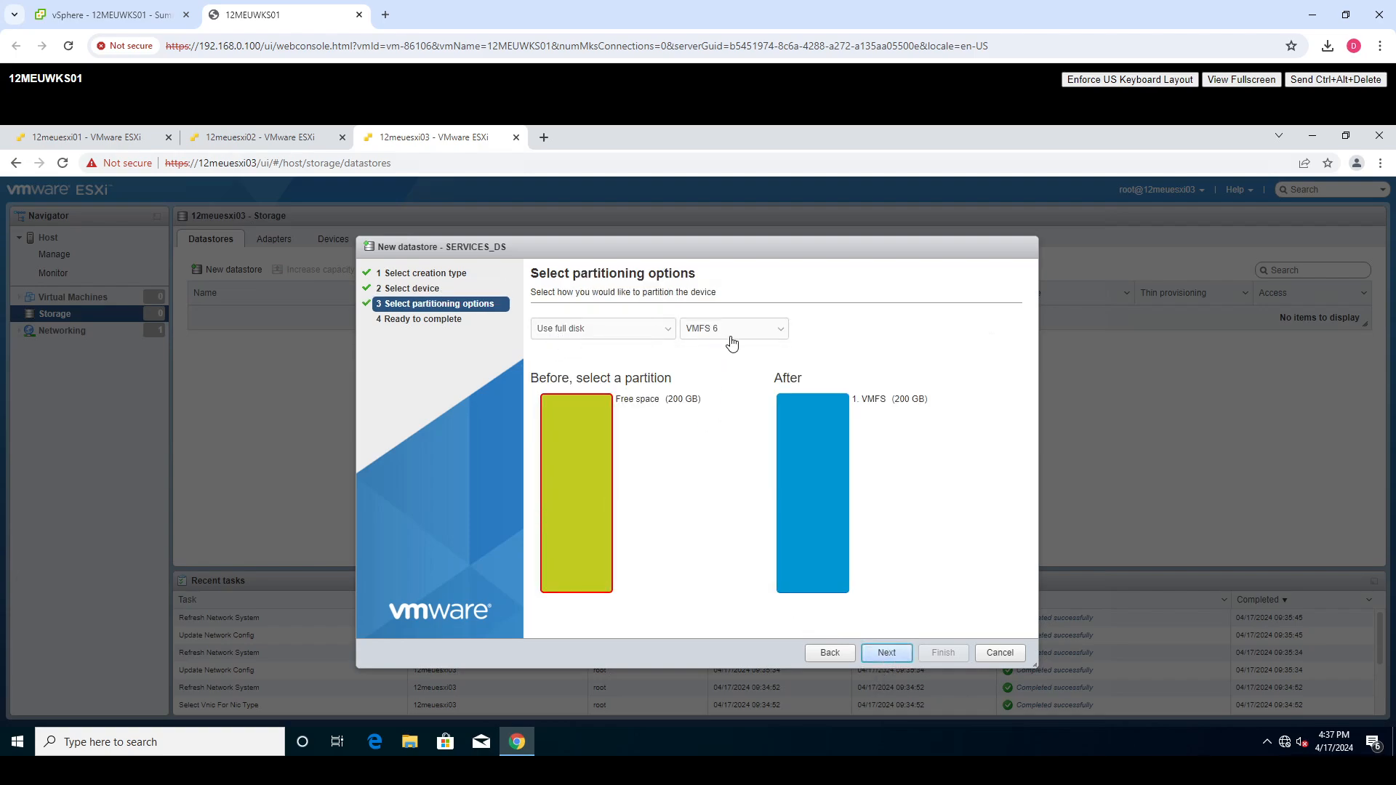
pyautogui.click(885, 654)
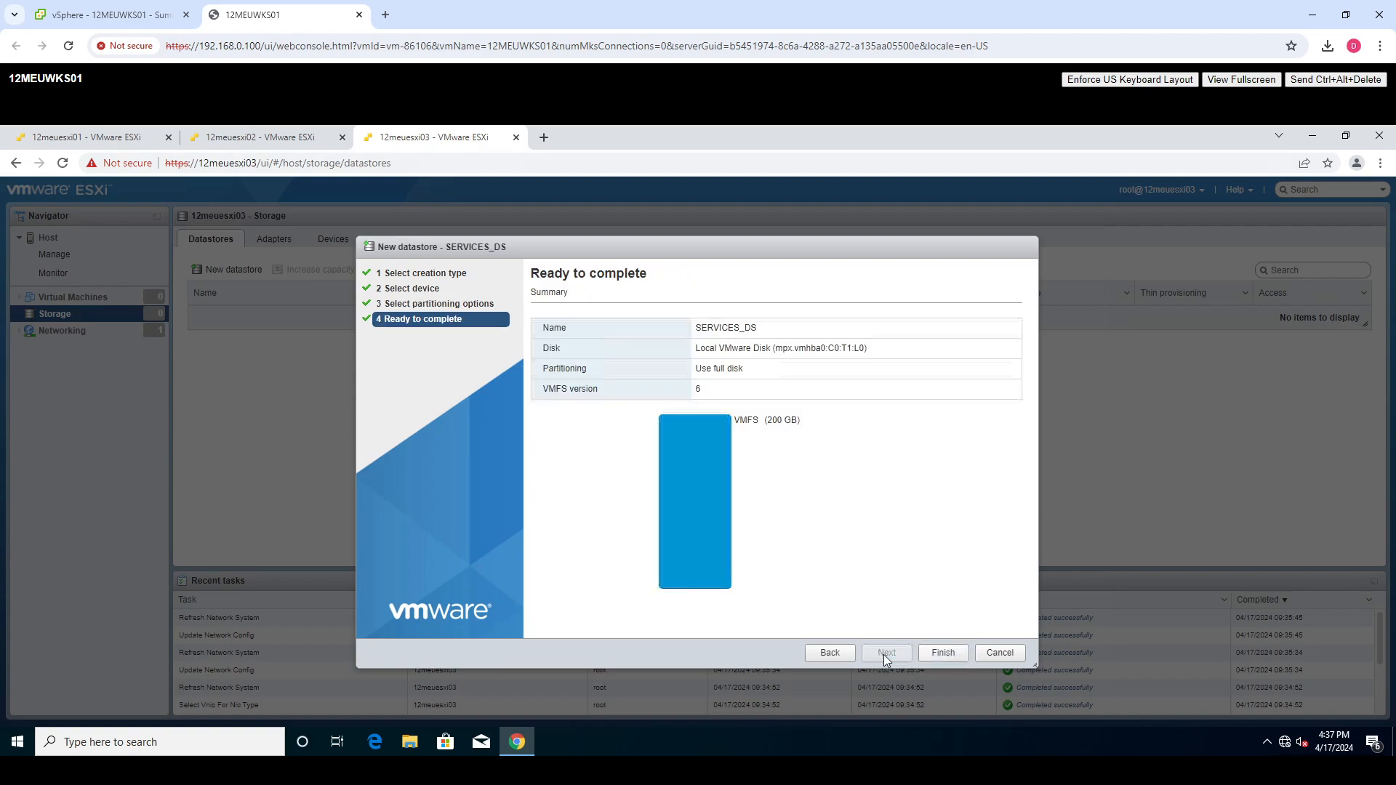
pyautogui.click(944, 652)
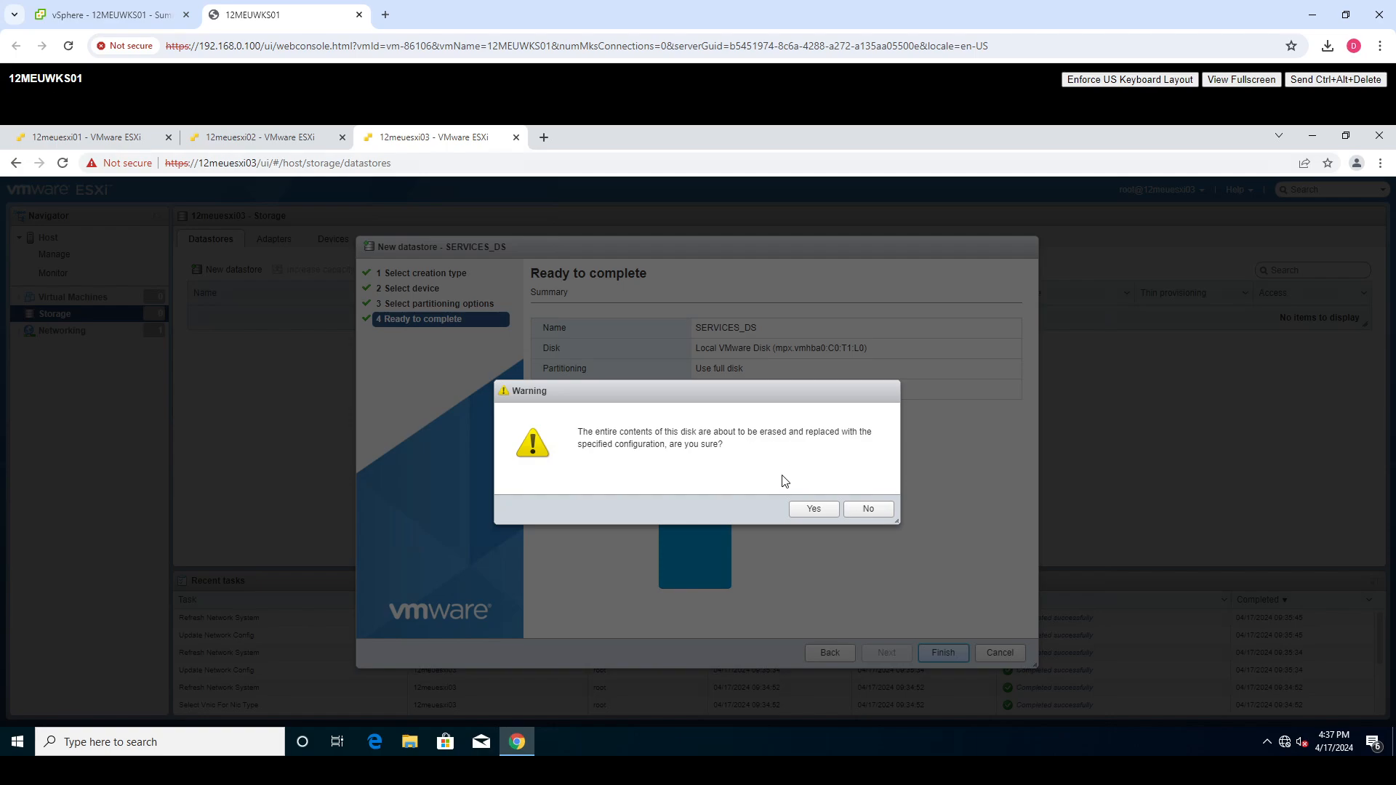
pyautogui.click(804, 515)
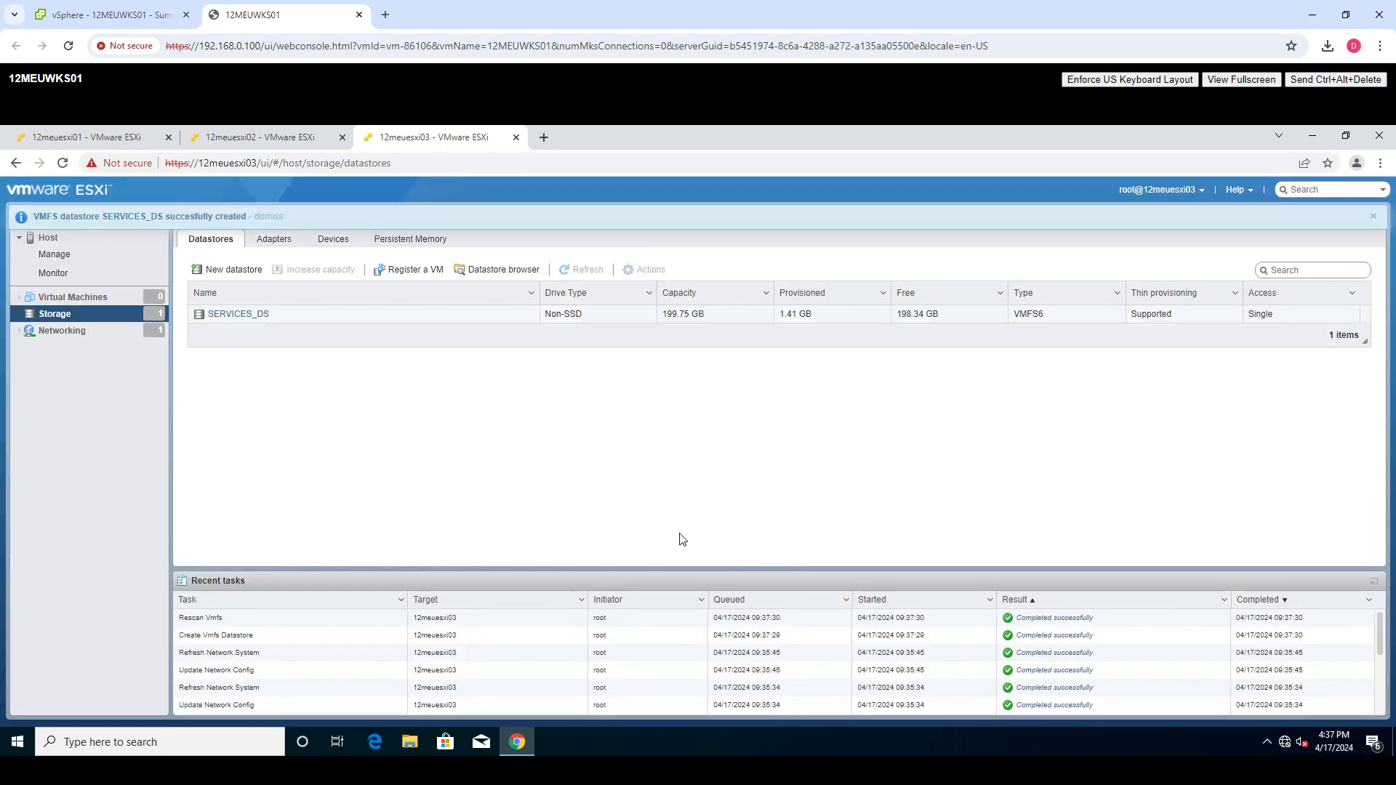